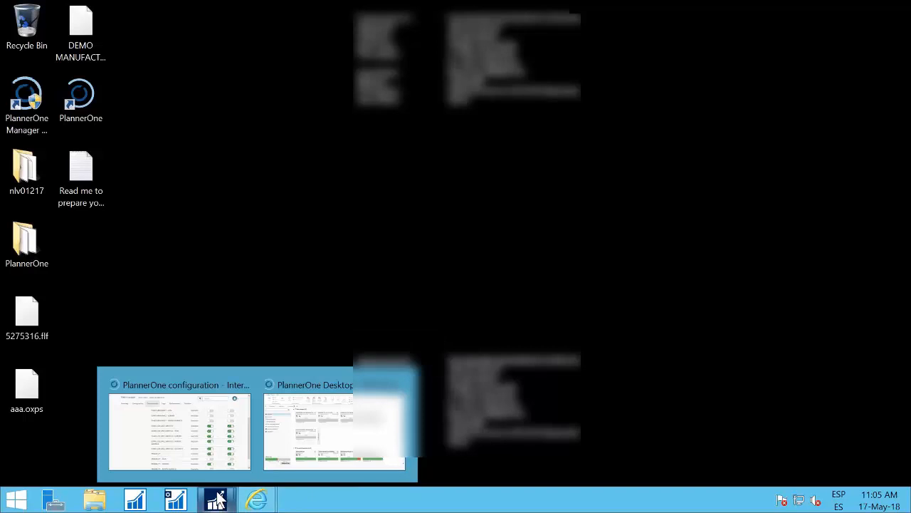
- View the PlannerOne Resource Planner page in Dynamics NAV and the job planner in Internet Explorer, ending back in Dynamics NAV
{"action": "mouse_move", "coordinate": [217, 501]}
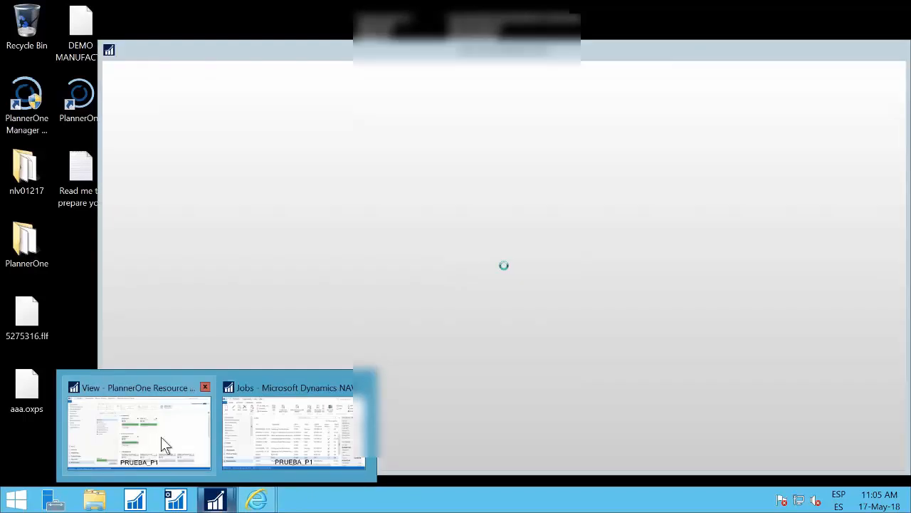
{"action": "left_click", "coordinate": [162, 438]}
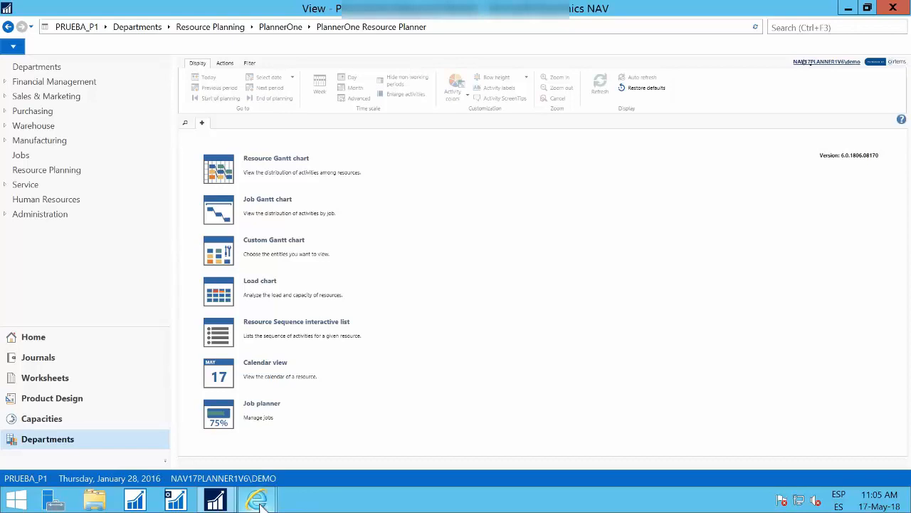
{"action": "mouse_move", "coordinate": [260, 504]}
{"action": "left_click", "coordinate": [335, 444]}
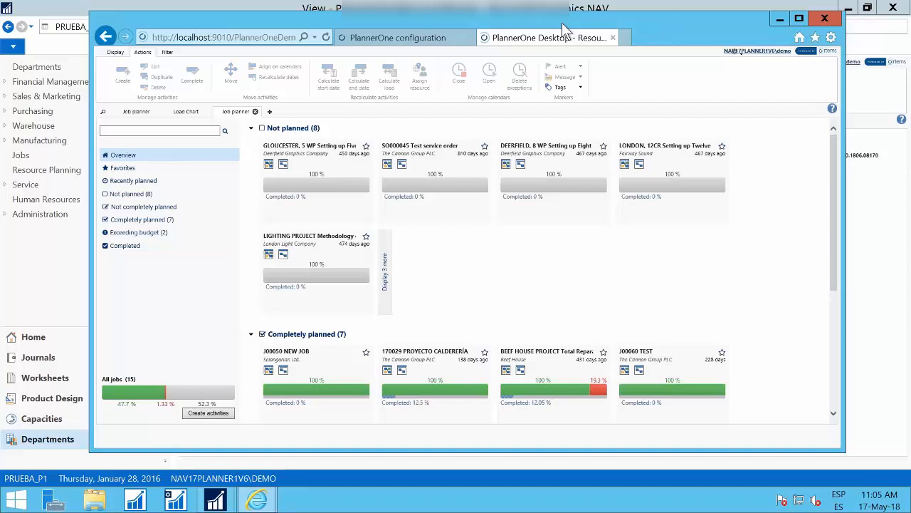
{"action": "mouse_move", "coordinate": [587, 6]}
{"action": "left_click", "coordinate": [67, 6]}
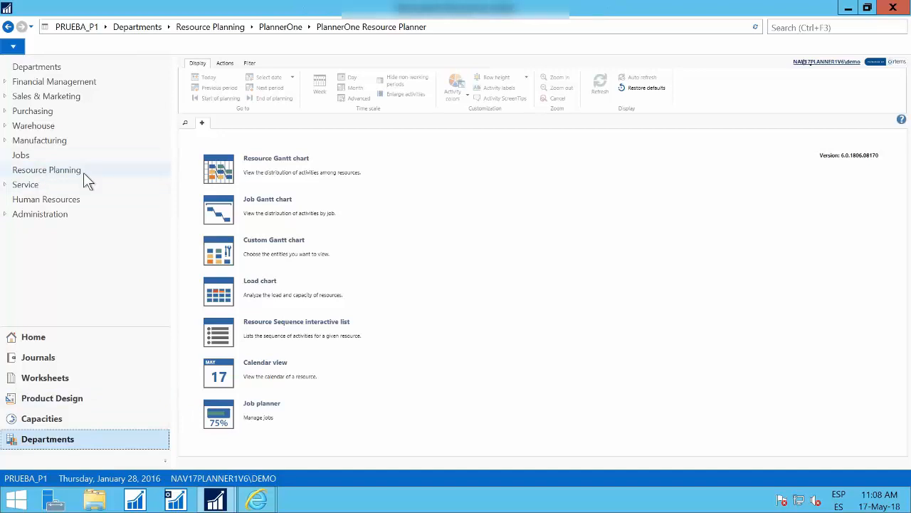
- Open PlannerOne Resource Planner from the Resource Planning department with the PRUEBA_P1 - EUROPE environment
{"action": "left_click", "coordinate": [61, 171]}
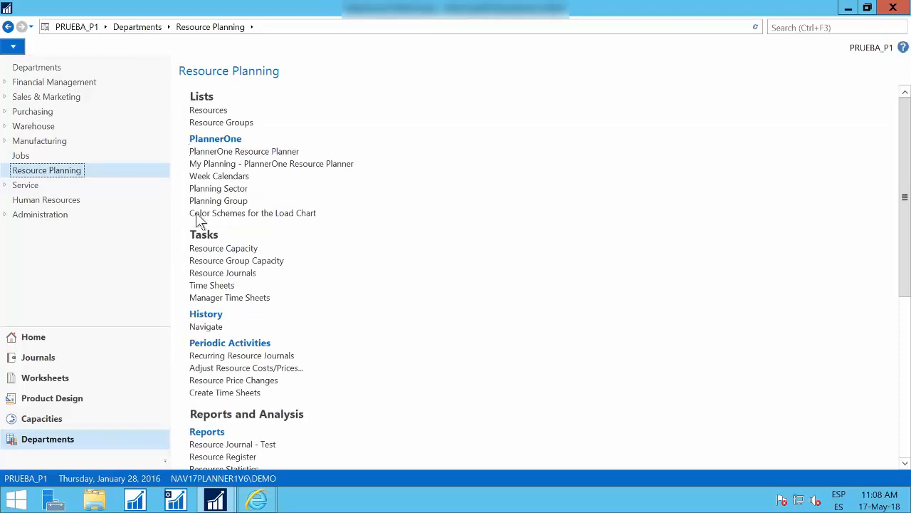
{"action": "left_click", "coordinate": [203, 152]}
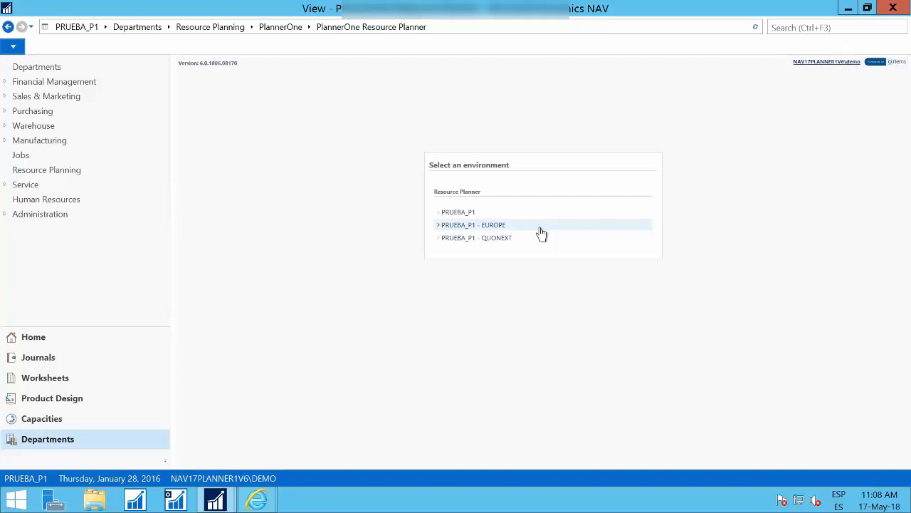
{"action": "left_click", "coordinate": [541, 232]}
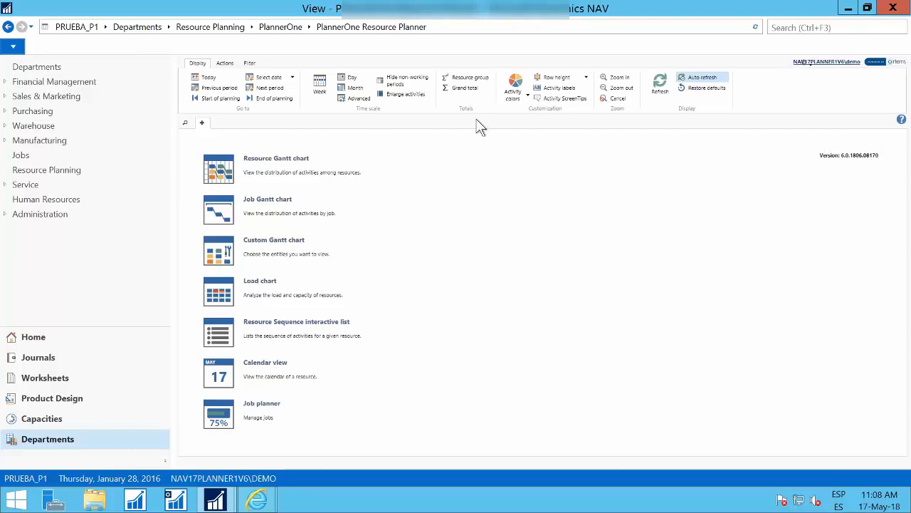
- Adjust the zoom of the Resource Planner start page so its commands and chart entries display larger
{"action": "scroll", "coordinate": [480, 127], "scroll_direction": "up", "scroll_amount": 3}
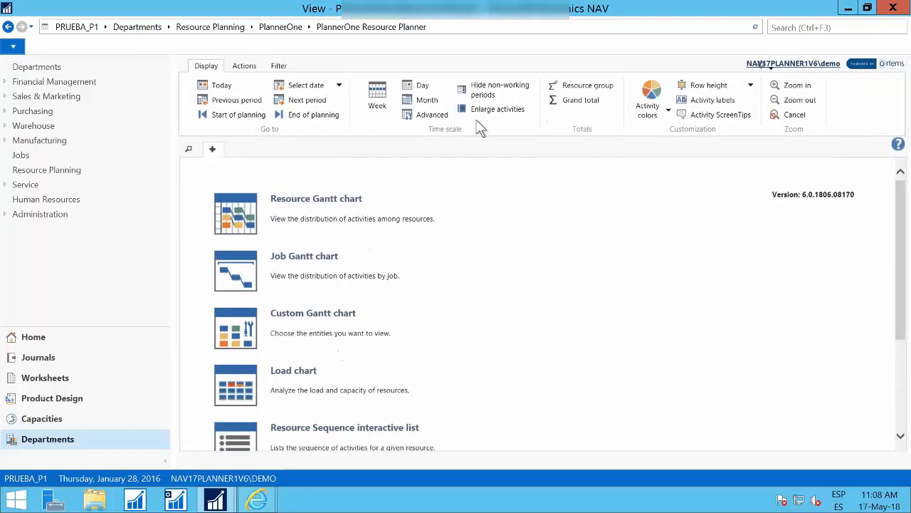
{"action": "scroll", "coordinate": [476, 128], "scroll_direction": "down", "scroll_amount": 3}
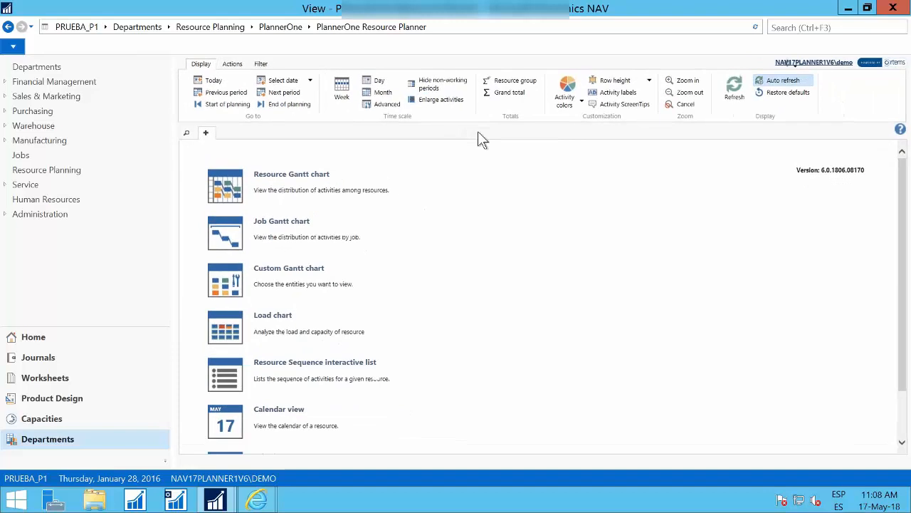
{"action": "scroll", "coordinate": [479, 133], "scroll_direction": "down", "scroll_amount": 2}
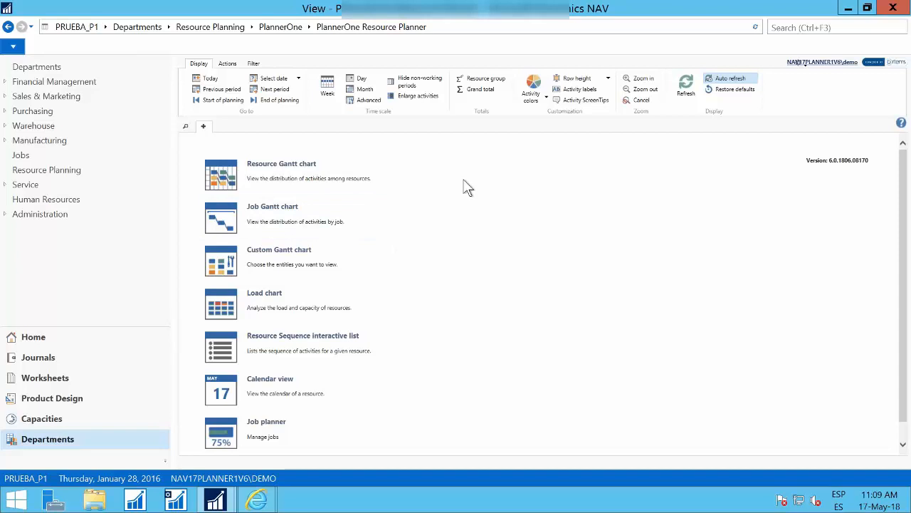
{"action": "scroll", "coordinate": [446, 173], "scroll_direction": "up", "scroll_amount": 2}
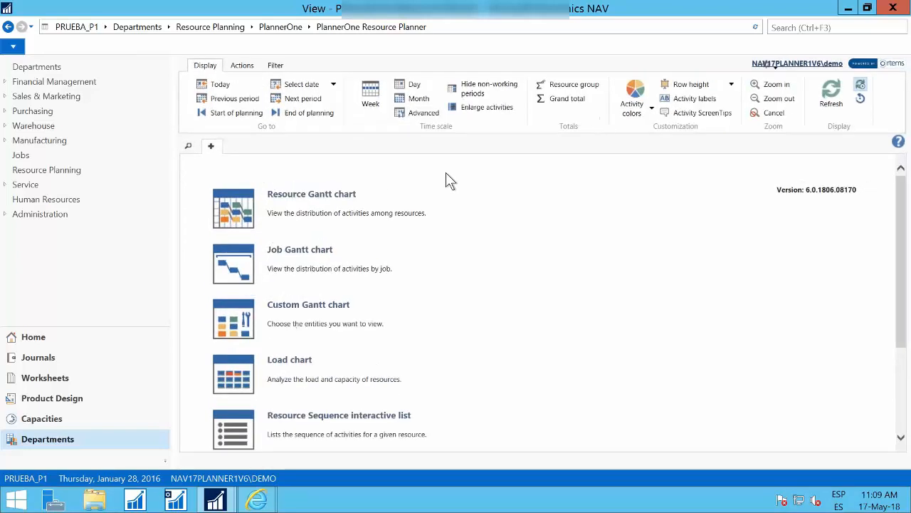
{"action": "scroll", "coordinate": [446, 173], "scroll_direction": "up", "scroll_amount": 1}
{"action": "scroll", "coordinate": [446, 172], "scroll_direction": "down", "scroll_amount": 2}
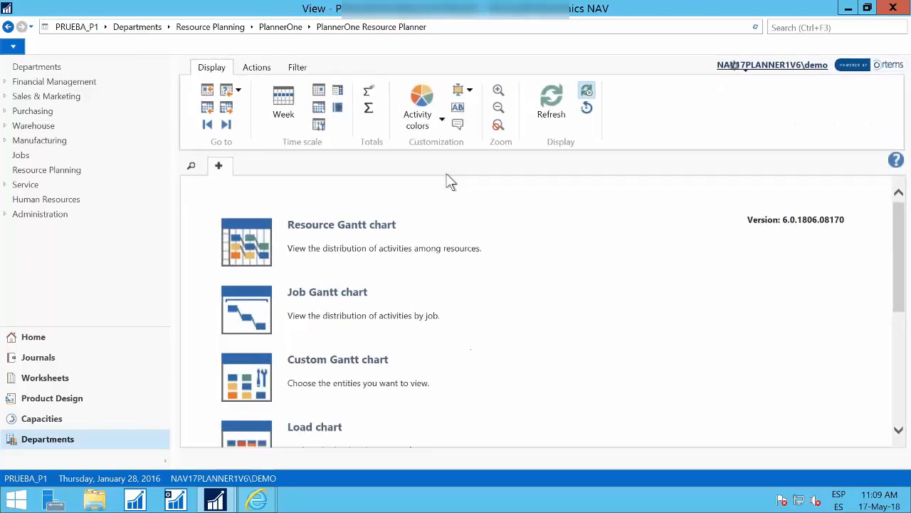
{"action": "scroll", "coordinate": [448, 179], "scroll_direction": "down", "scroll_amount": 1}
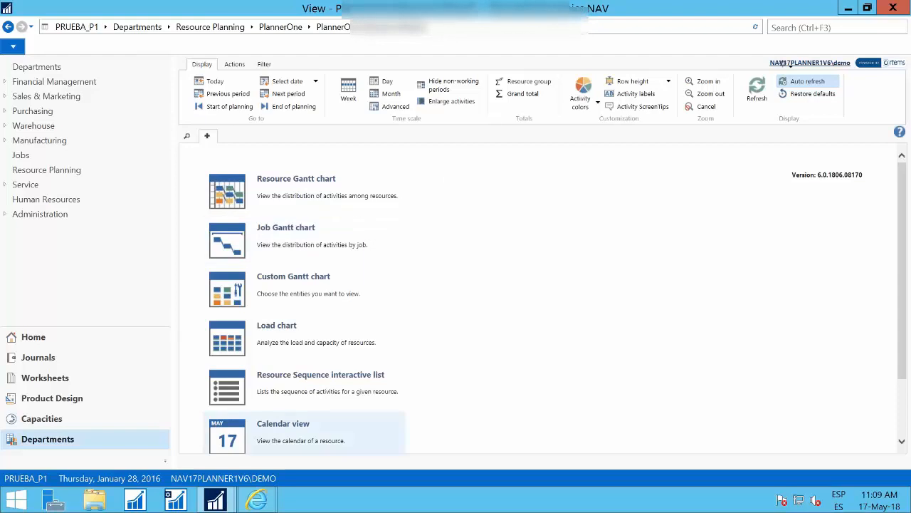
- Switch to the Dynamics NAV window containing the Jobs list and maximize it
{"action": "mouse_move", "coordinate": [228, 503]}
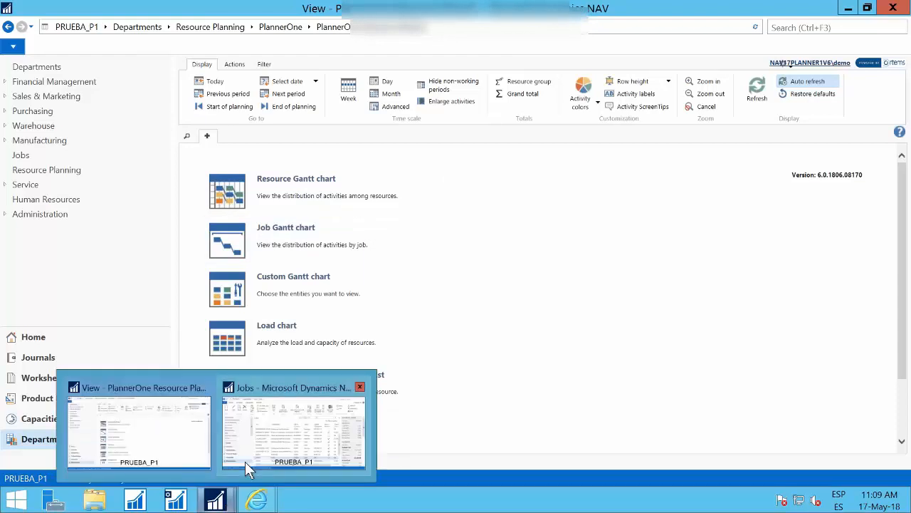
{"action": "mouse_move", "coordinate": [245, 462]}
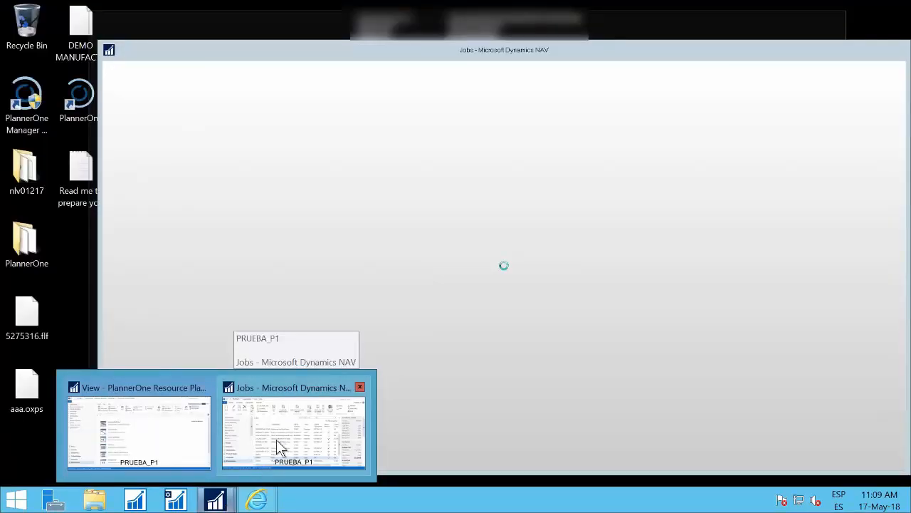
{"action": "left_click", "coordinate": [141, 440]}
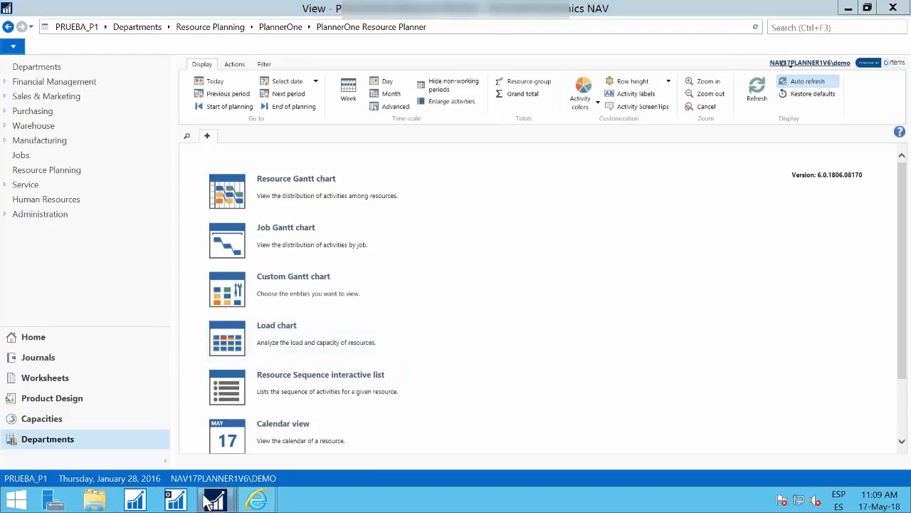
{"action": "mouse_move", "coordinate": [215, 498]}
{"action": "left_click", "coordinate": [282, 460]}
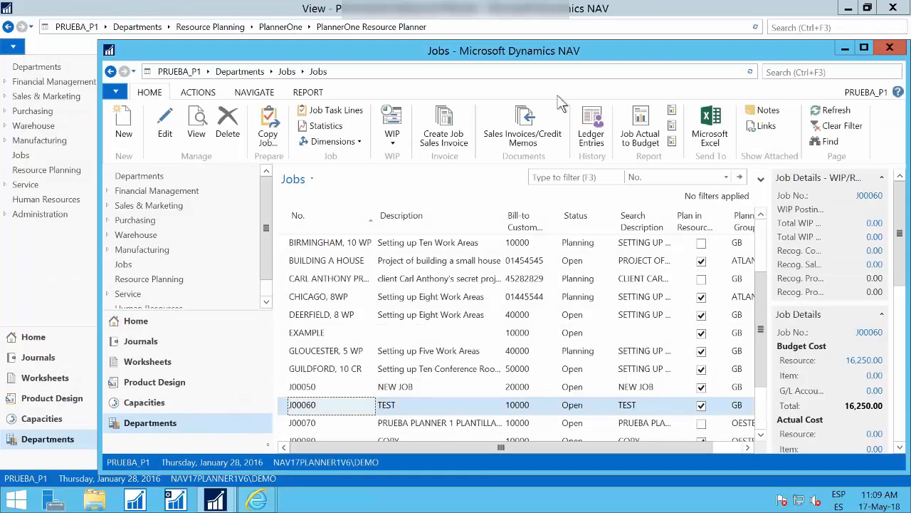
{"action": "left_click", "coordinate": [863, 50]}
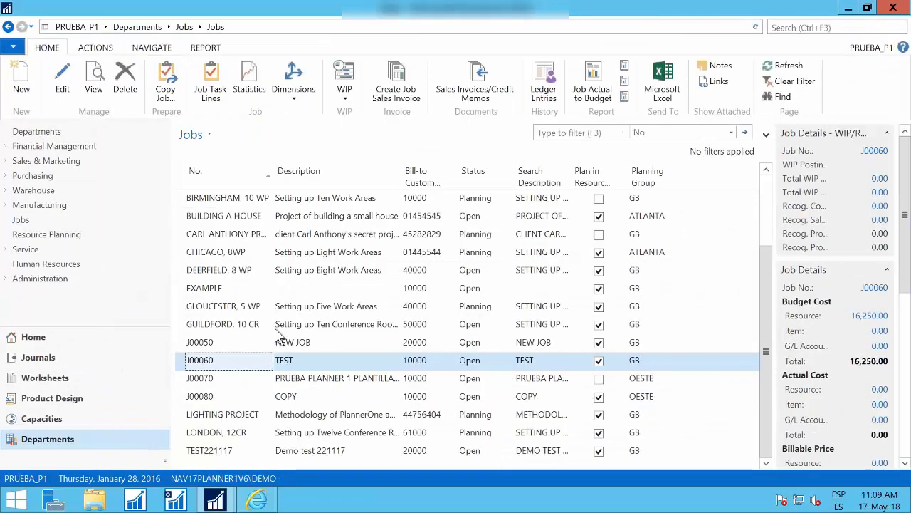
- Open the BEEF HOUSE PROJECT job card for editing from the Jobs list
{"action": "scroll", "coordinate": [279, 332], "scroll_direction": "up", "scroll_amount": 2}
{"action": "left_click", "coordinate": [264, 274]}
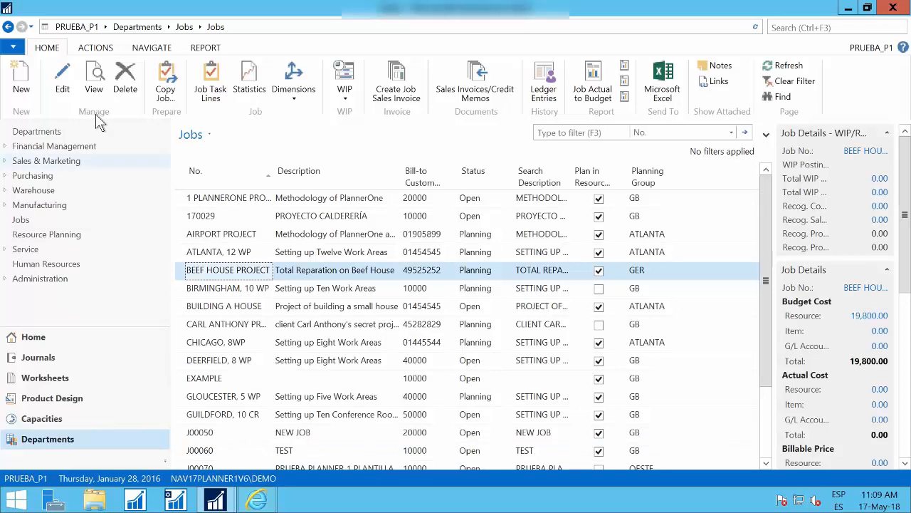
{"action": "left_click", "coordinate": [62, 79]}
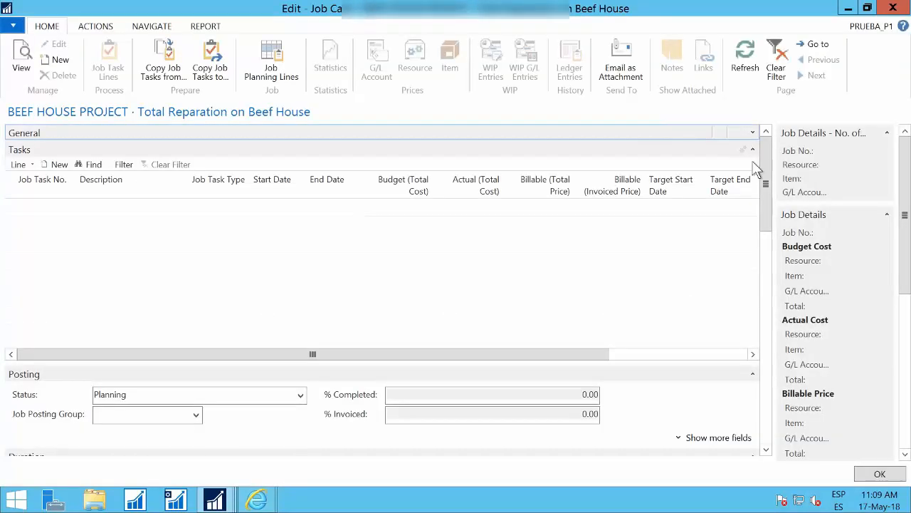
- Review the job card's general data, tasks, PlannerOne settings and embedded resource Gantt chart, and close the card
{"action": "left_click", "coordinate": [753, 133]}
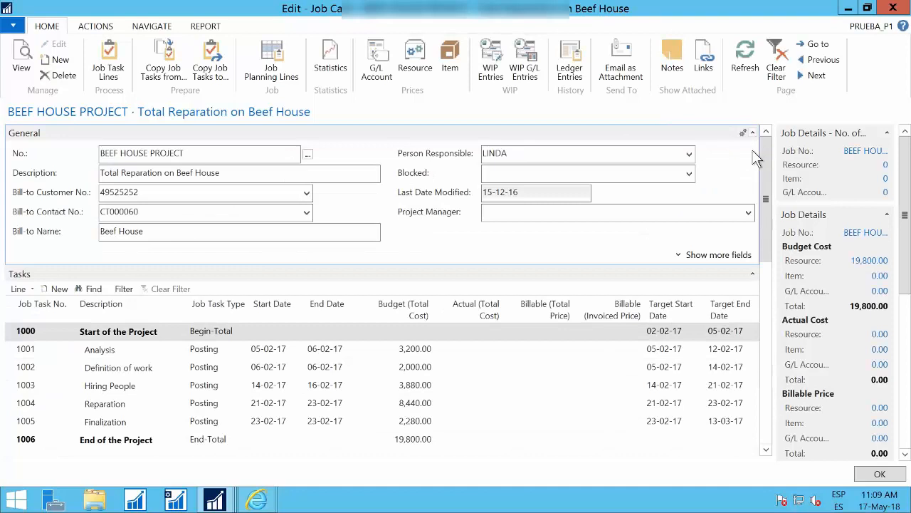
{"action": "left_click", "coordinate": [753, 133]}
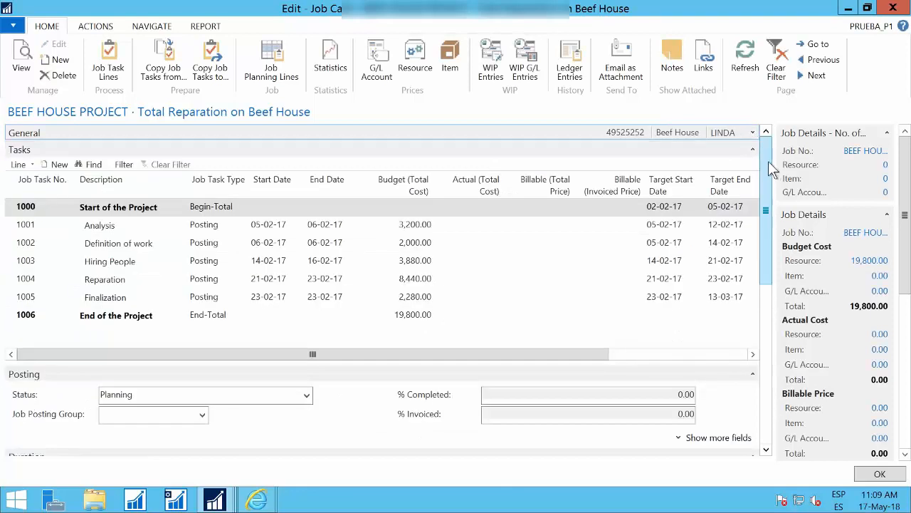
{"action": "left_click_drag", "start_coordinate": [766, 174], "coordinate": [765, 340]}
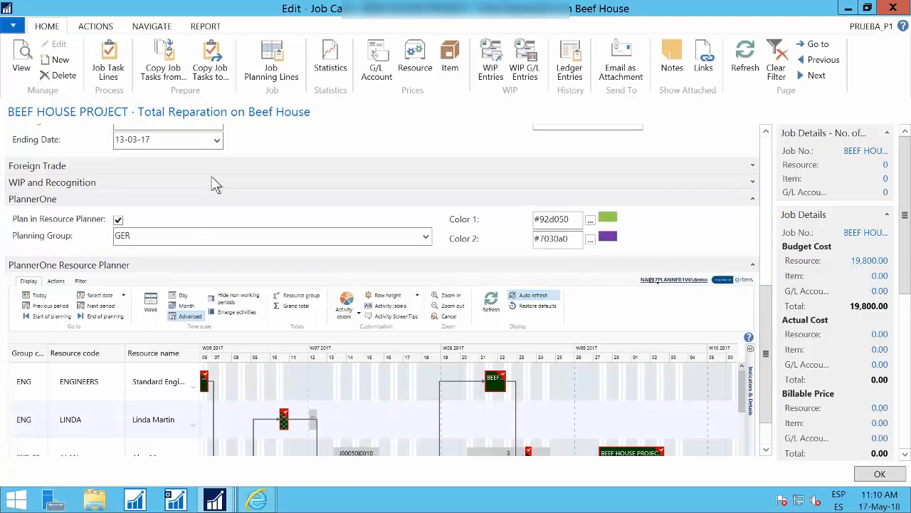
{"action": "left_click", "coordinate": [753, 198]}
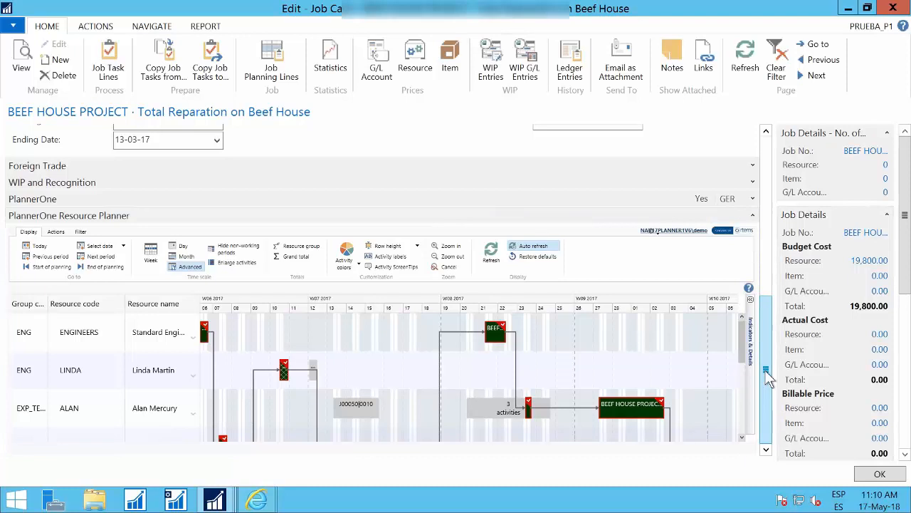
{"action": "left_click", "coordinate": [880, 473]}
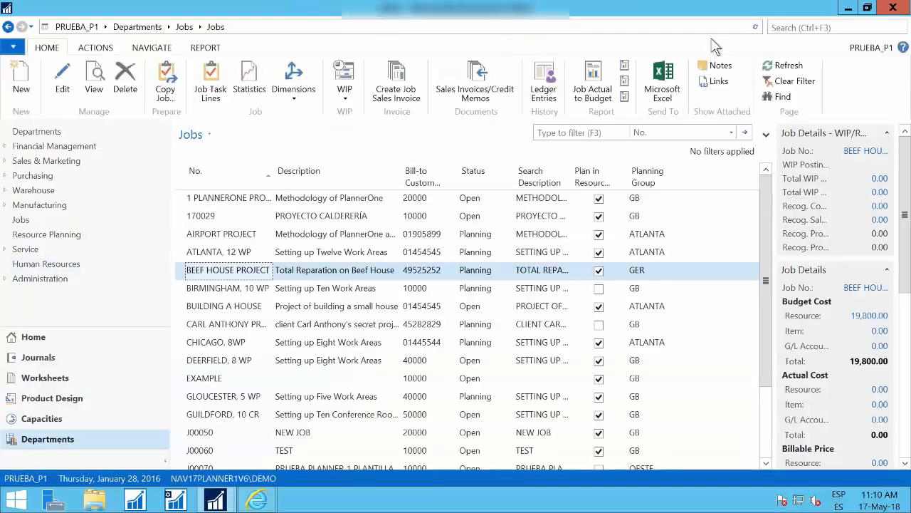
- Search the application pages for "reso" and open the Resources list under Warehouse/Assembly
{"action": "left_click", "coordinate": [765, 27]}
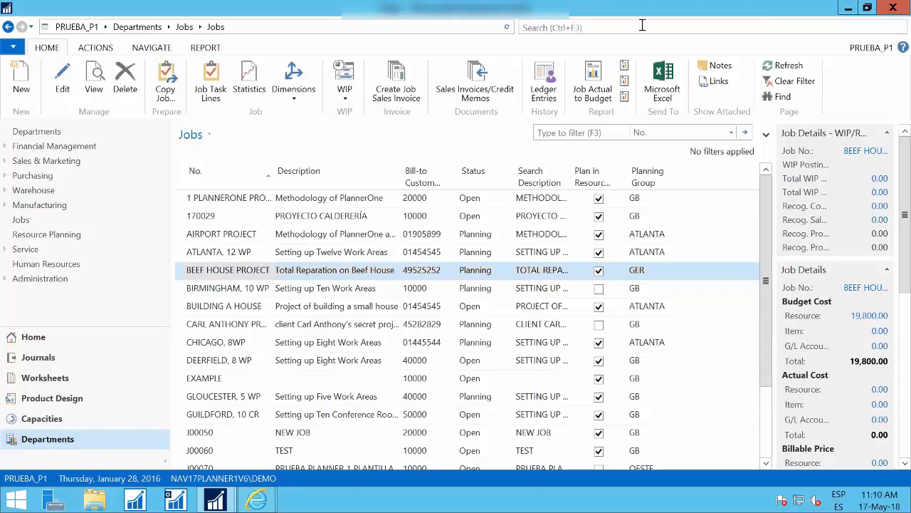
{"action": "left_click", "coordinate": [641, 25]}
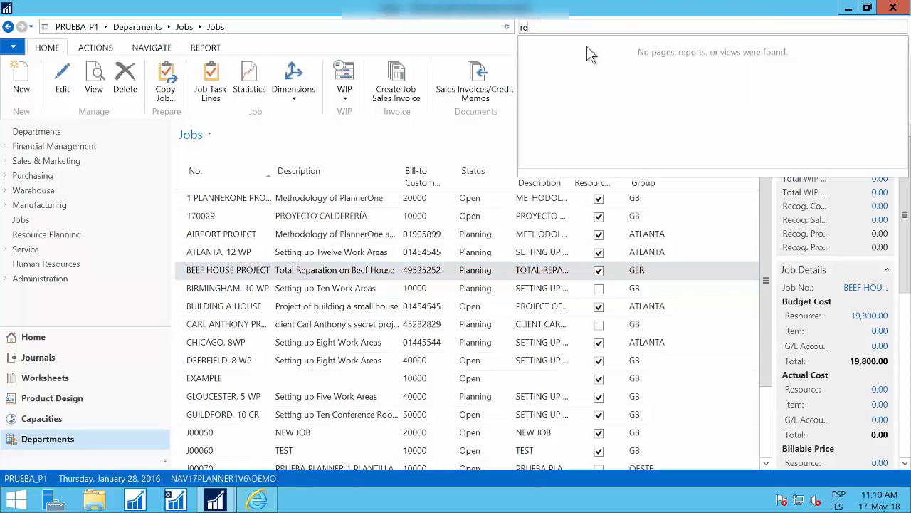
{"action": "type", "text": "so"}
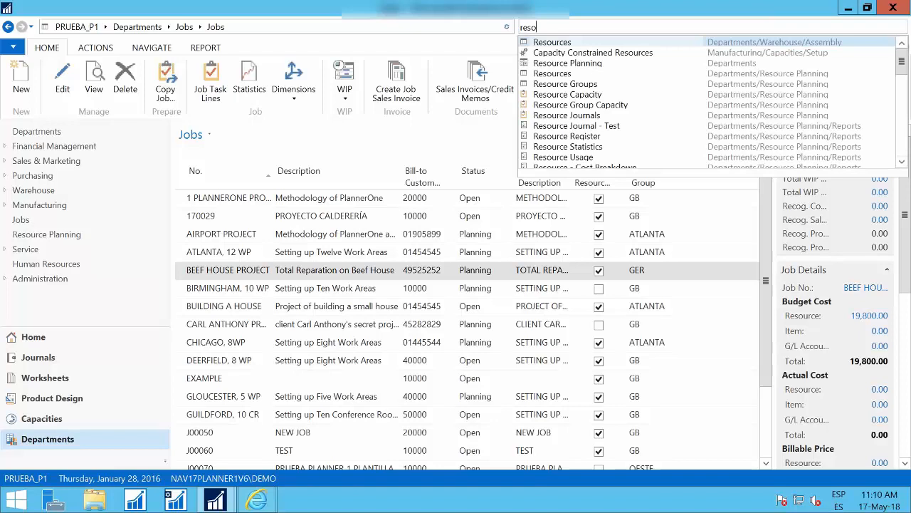
{"action": "left_click", "coordinate": [563, 44]}
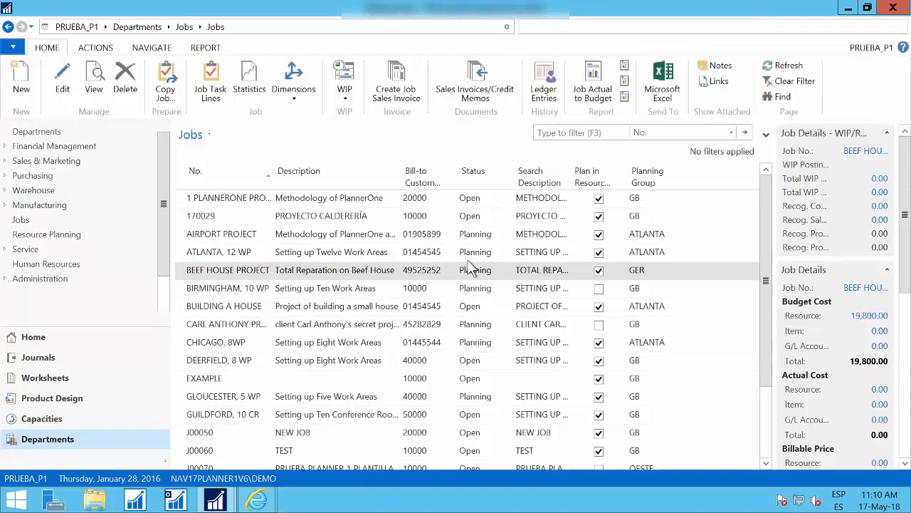
{"action": "scroll", "coordinate": [300, 337], "scroll_direction": "down", "scroll_amount": 2}
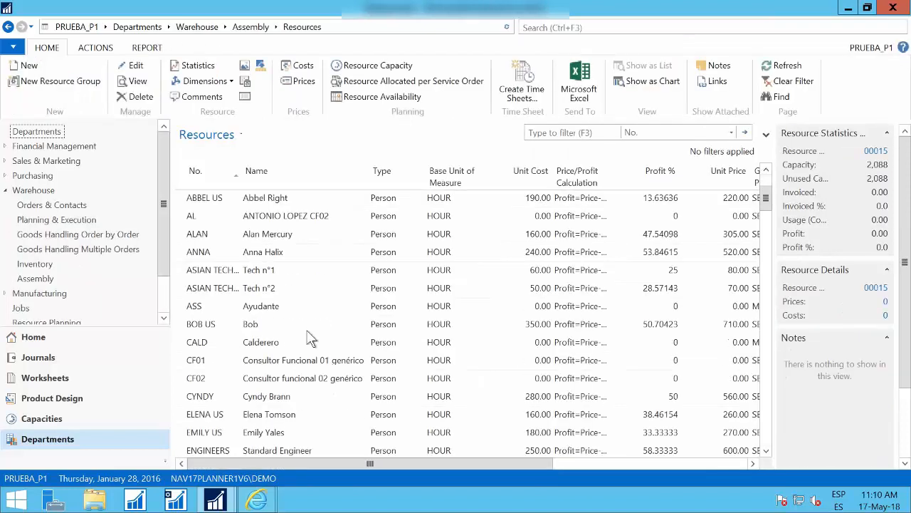
- Open the card of the person resource with unit price 305.00, examine its PlannerOne settings and planned activities, and close it
{"action": "left_click", "coordinate": [296, 235]}
{"action": "left_click", "coordinate": [129, 66]}
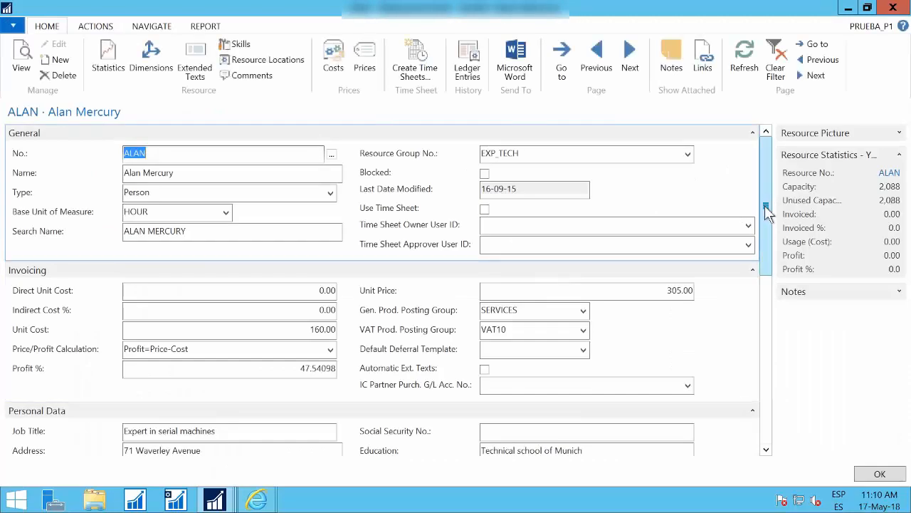
{"action": "left_click_drag", "start_coordinate": [767, 211], "coordinate": [754, 376]}
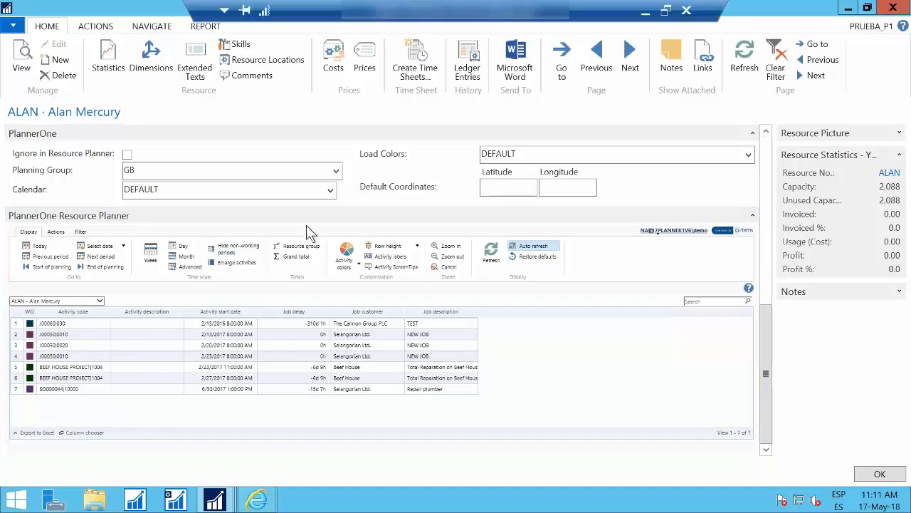
{"action": "key", "text": "Escape"}
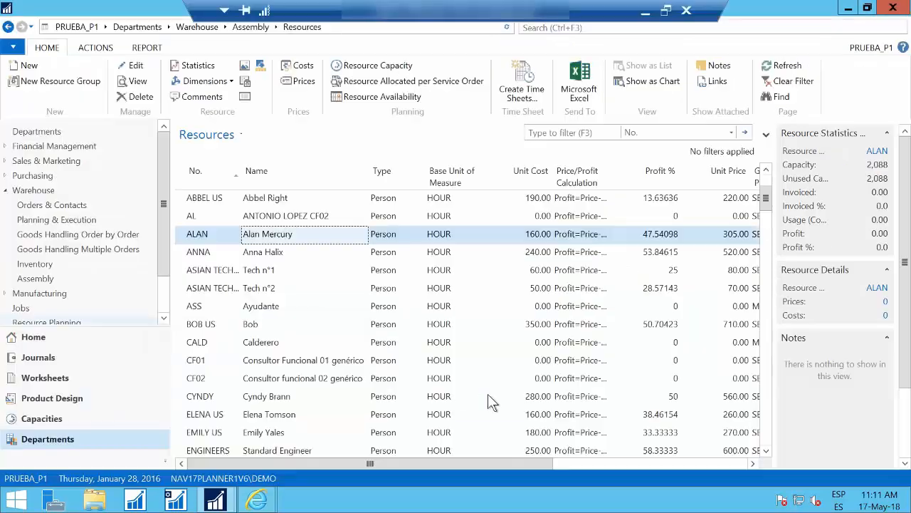
- Return to the PlannerOne Resource Planner window and look through its available planning views
{"action": "left_click", "coordinate": [216, 501]}
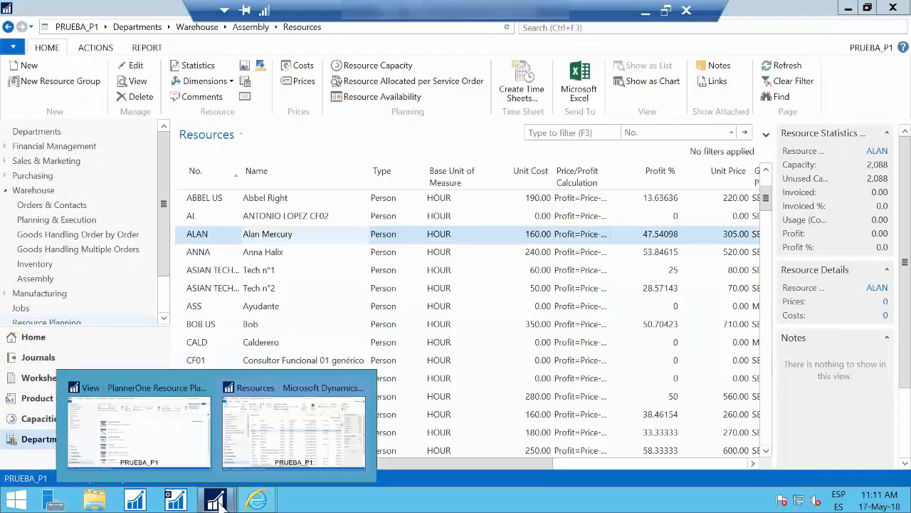
{"action": "left_click", "coordinate": [187, 454]}
{"action": "scroll", "coordinate": [415, 210], "scroll_direction": "down", "scroll_amount": 1}
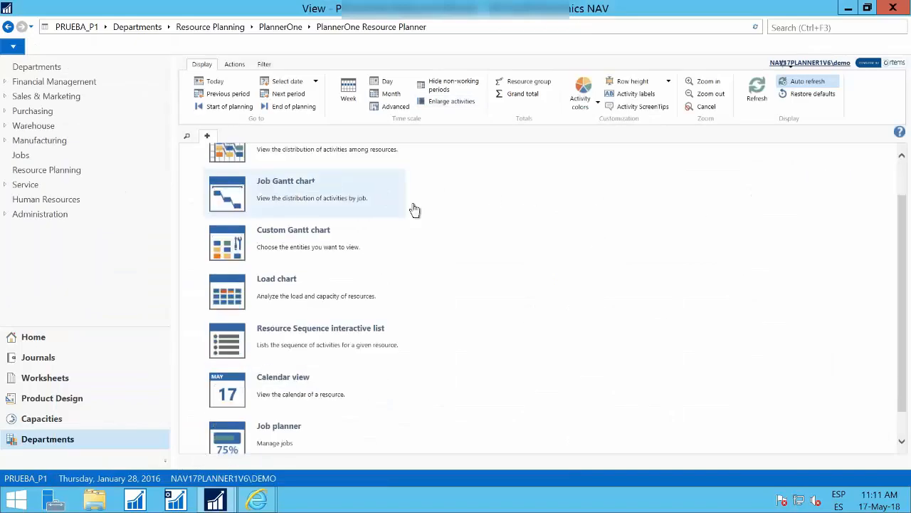
- Look over the available planning views and open the Job planner
{"action": "scroll", "coordinate": [427, 214], "scroll_direction": "up", "scroll_amount": 1}
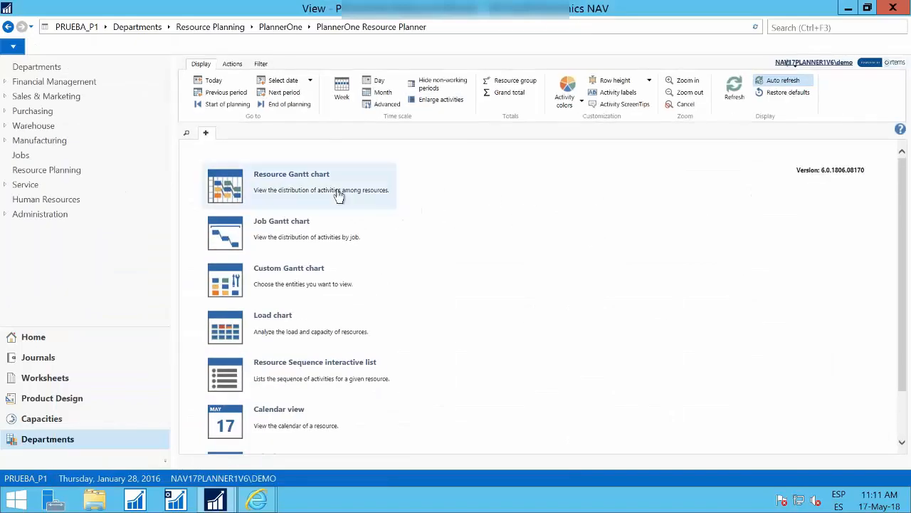
{"action": "scroll", "coordinate": [342, 401], "scroll_direction": "down", "scroll_amount": 1}
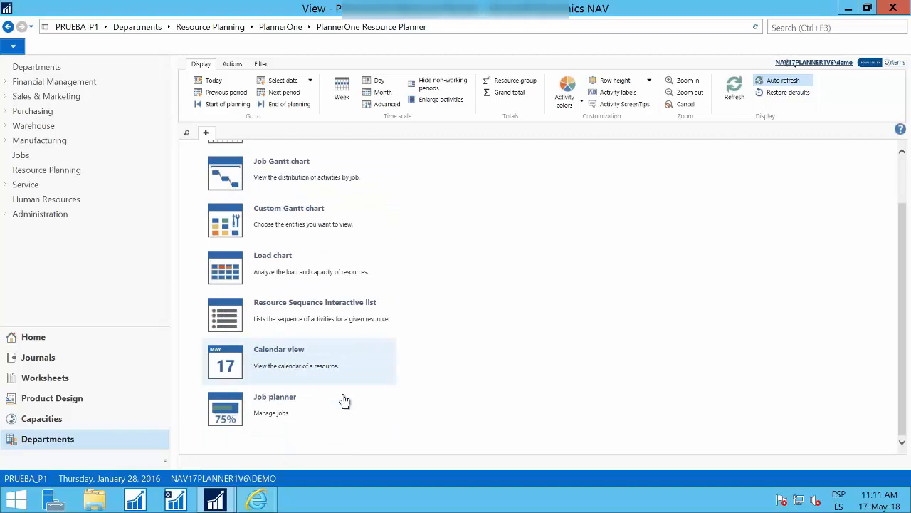
{"action": "scroll", "coordinate": [342, 399], "scroll_direction": "up", "scroll_amount": 1}
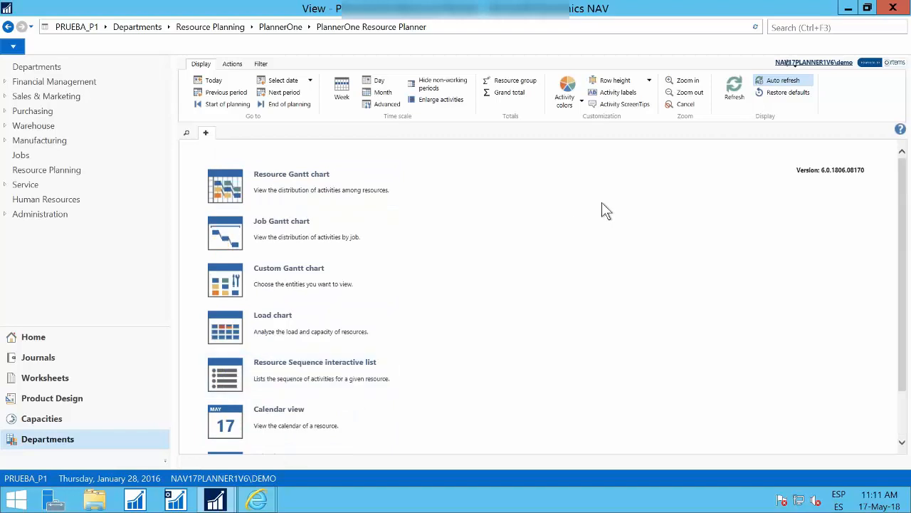
{"action": "scroll", "coordinate": [463, 235], "scroll_direction": "down", "scroll_amount": 1}
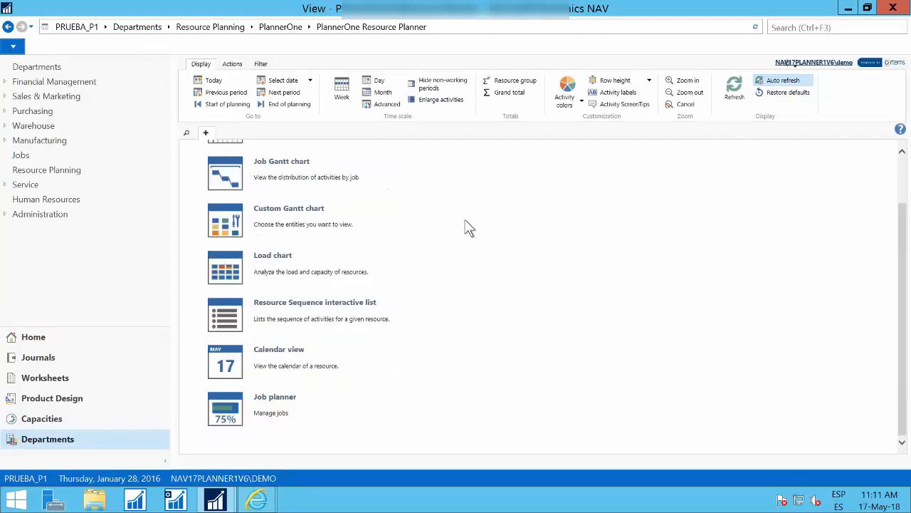
{"action": "left_click", "coordinate": [256, 416]}
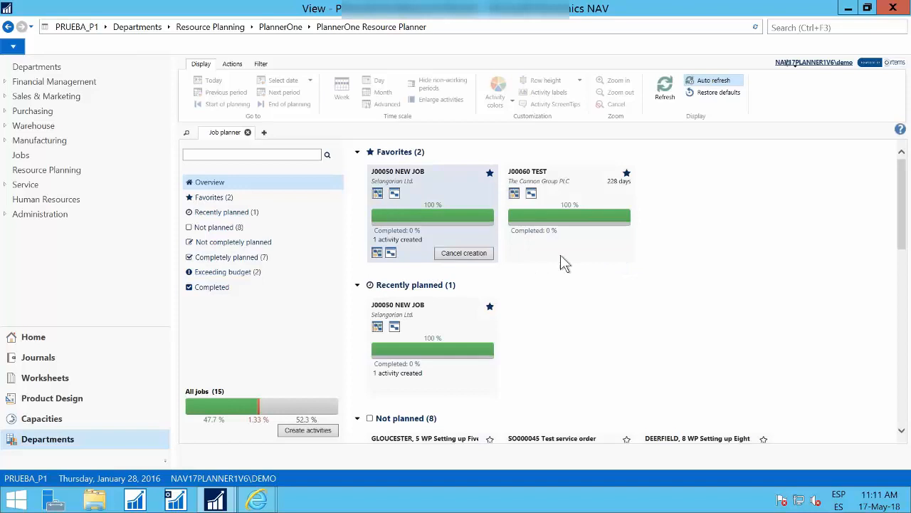
- Examine the Job planner overview, including its favorite, recently planned, not planned and completely planned job groups
{"action": "scroll", "coordinate": [560, 284], "scroll_direction": "down", "scroll_amount": 1}
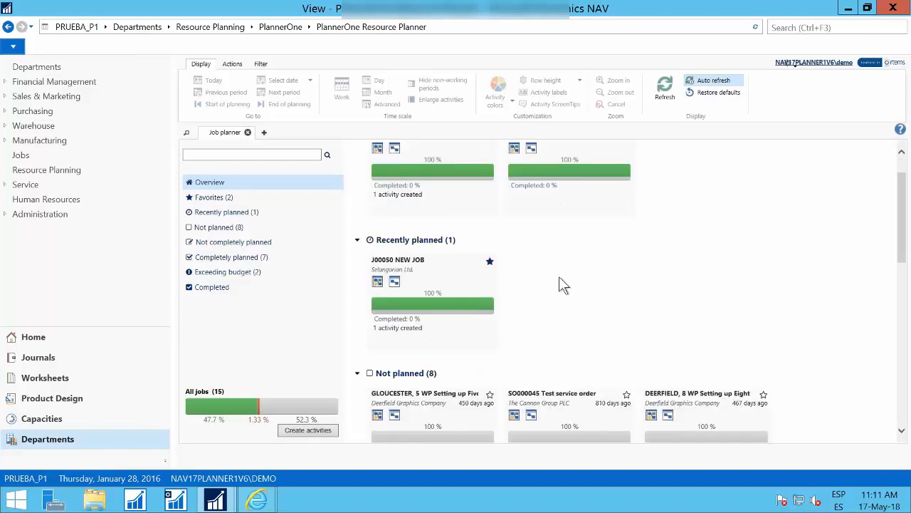
{"action": "scroll", "coordinate": [560, 280], "scroll_direction": "down", "scroll_amount": 4}
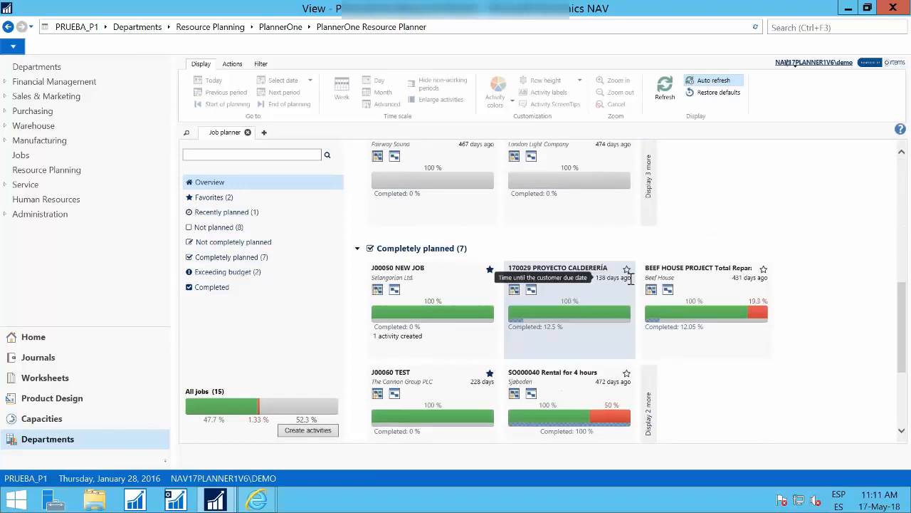
{"action": "scroll", "coordinate": [575, 277], "scroll_direction": "up", "scroll_amount": 10}
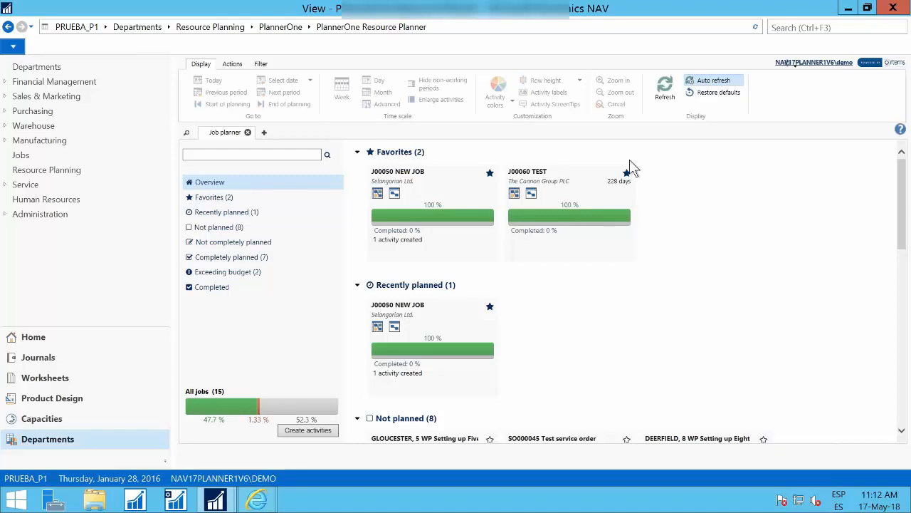
{"action": "scroll", "coordinate": [605, 271], "scroll_direction": "down", "scroll_amount": 2}
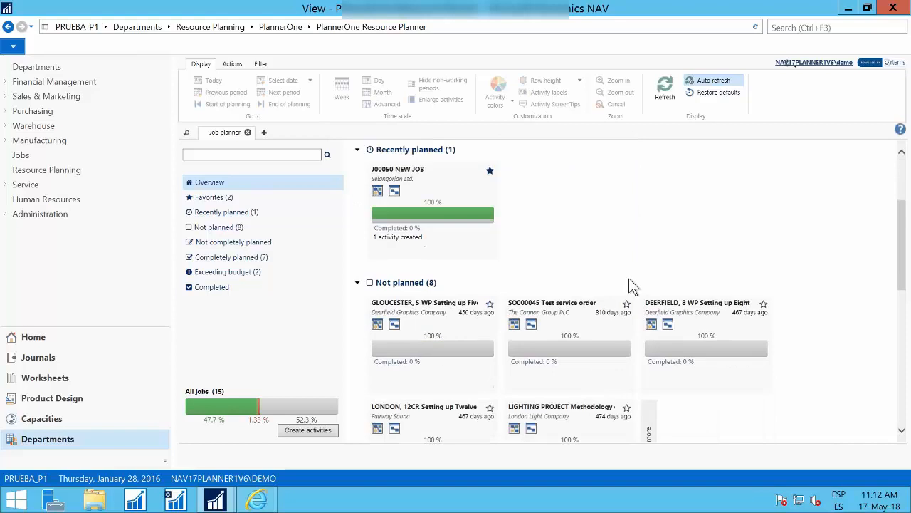
{"action": "scroll", "coordinate": [630, 285], "scroll_direction": "up", "scroll_amount": 2}
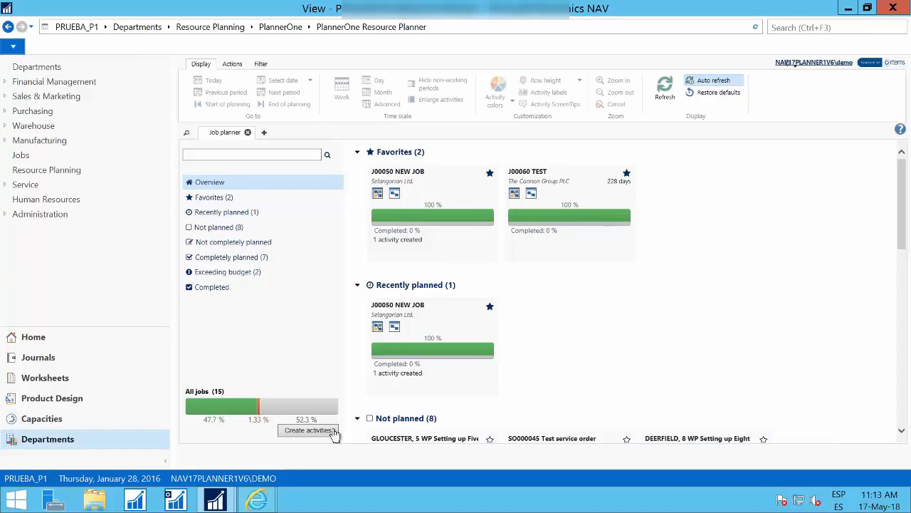
{"action": "scroll", "coordinate": [534, 325], "scroll_direction": "down", "scroll_amount": 5}
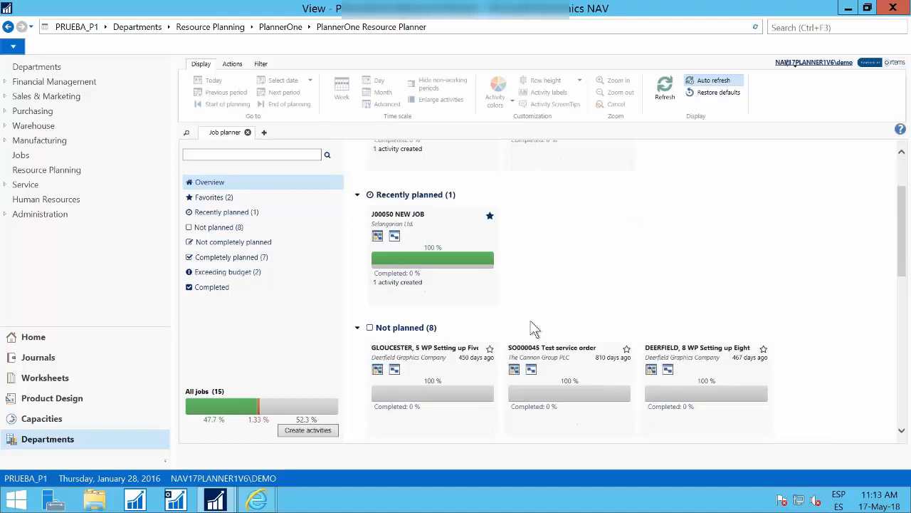
{"action": "scroll", "coordinate": [539, 328], "scroll_direction": "up", "scroll_amount": 6}
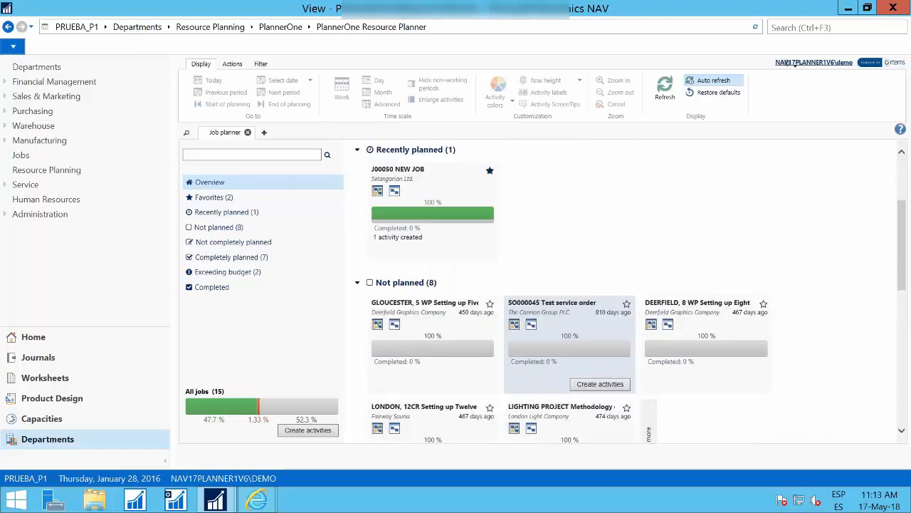
{"action": "scroll", "coordinate": [523, 335], "scroll_direction": "down", "scroll_amount": 10}
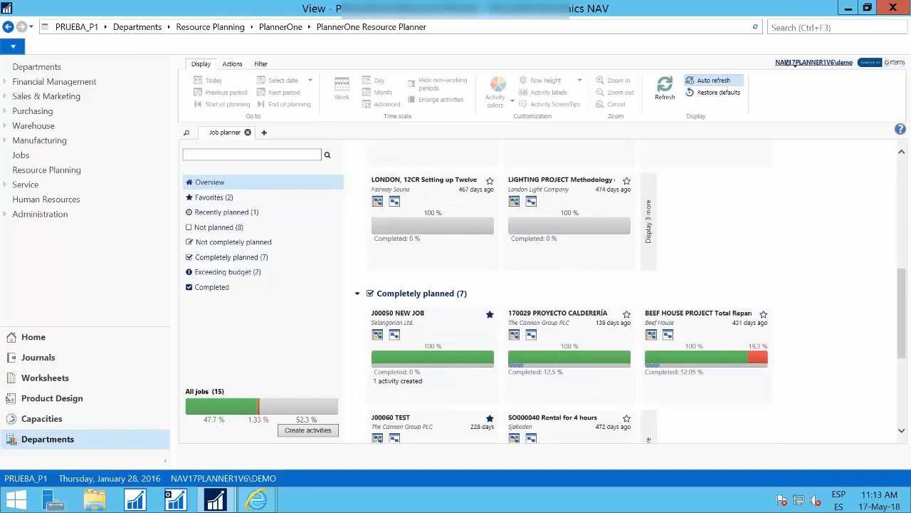
{"action": "scroll", "coordinate": [564, 351], "scroll_direction": "down", "scroll_amount": 3}
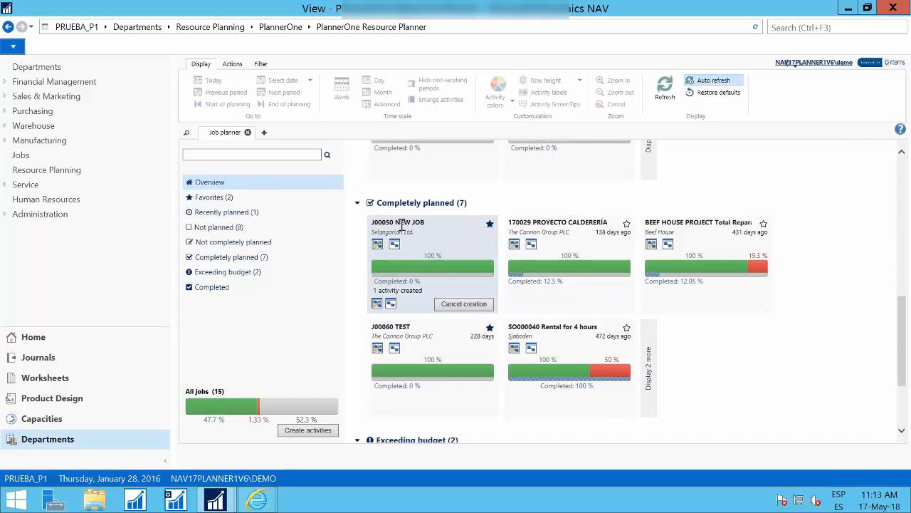
- Inspect the names and completion figures of the completely planned jobs J00050 NEW JOB, 170029 PROYECTO CALDERERÍA and BEEF HOUSE PROJECT
{"action": "left_click_drag", "start_coordinate": [425, 222], "coordinate": [395, 222]}
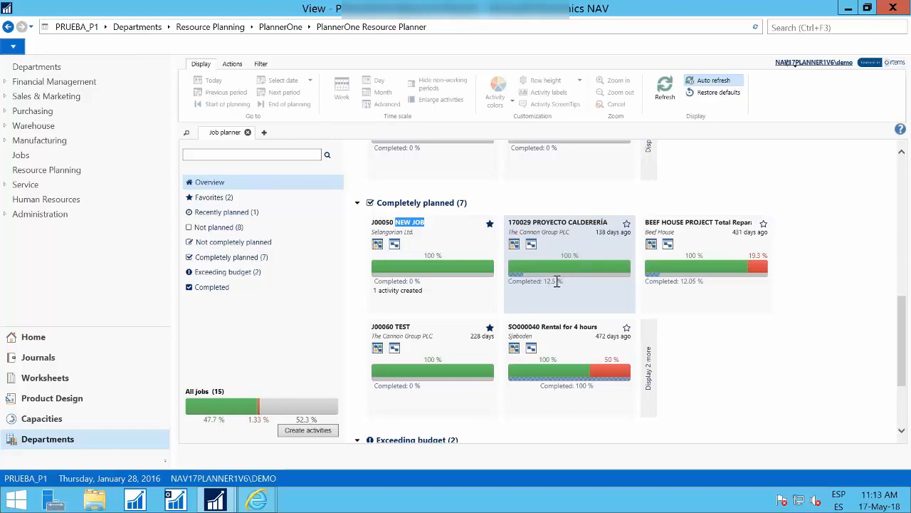
{"action": "left_click_drag", "start_coordinate": [557, 281], "coordinate": [544, 282]}
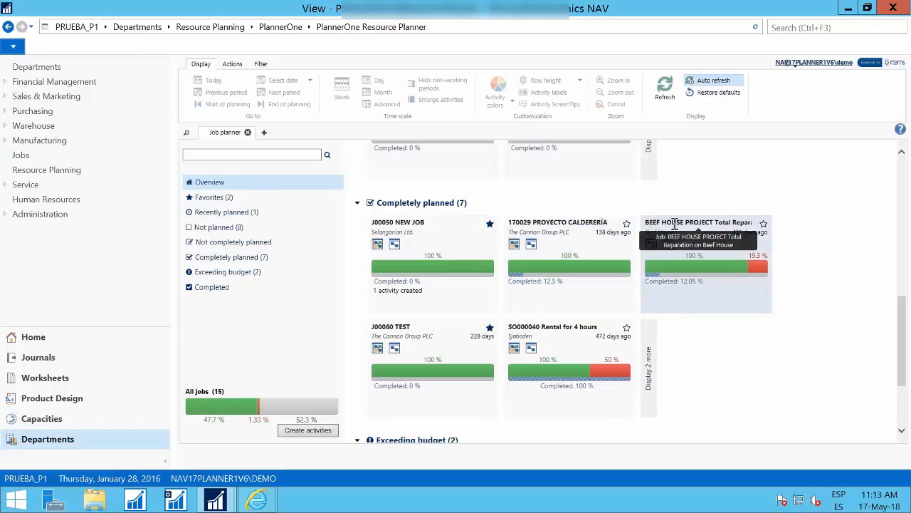
{"action": "left_click_drag", "start_coordinate": [645, 222], "coordinate": [715, 223]}
{"action": "left_click", "coordinate": [724, 303]}
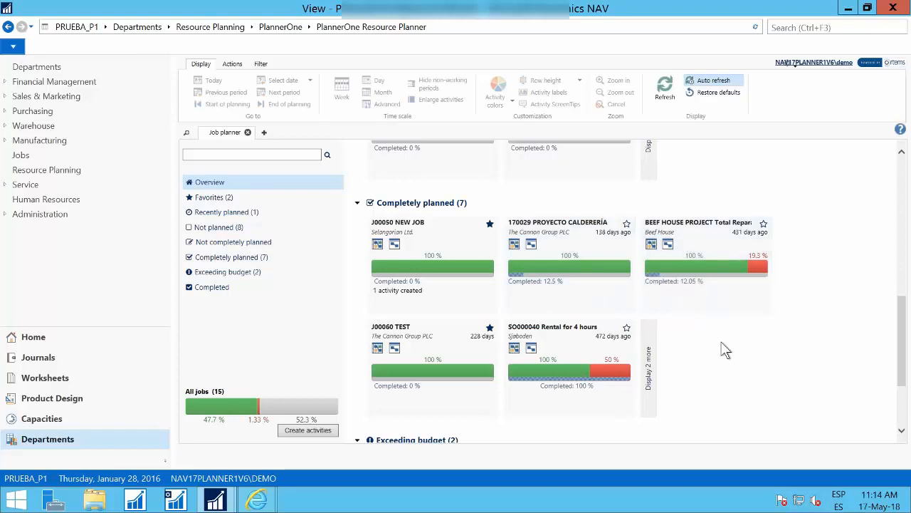
- Review the jobs exceeding budget, and check the Gantt chart shortcut on the favorite job J00050 NEW JOB
{"action": "scroll", "coordinate": [717, 341], "scroll_direction": "down", "scroll_amount": 1}
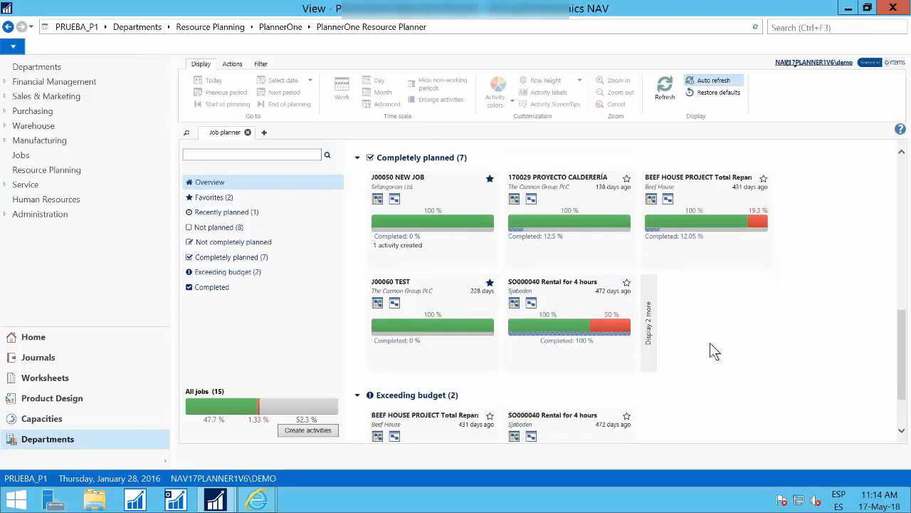
{"action": "scroll", "coordinate": [710, 344], "scroll_direction": "down", "scroll_amount": 2}
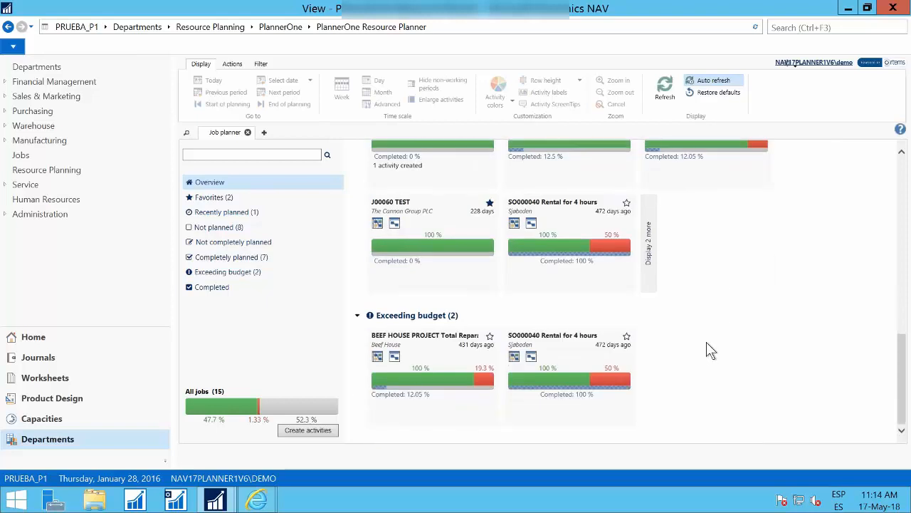
{"action": "scroll", "coordinate": [706, 349], "scroll_direction": "up", "scroll_amount": 10}
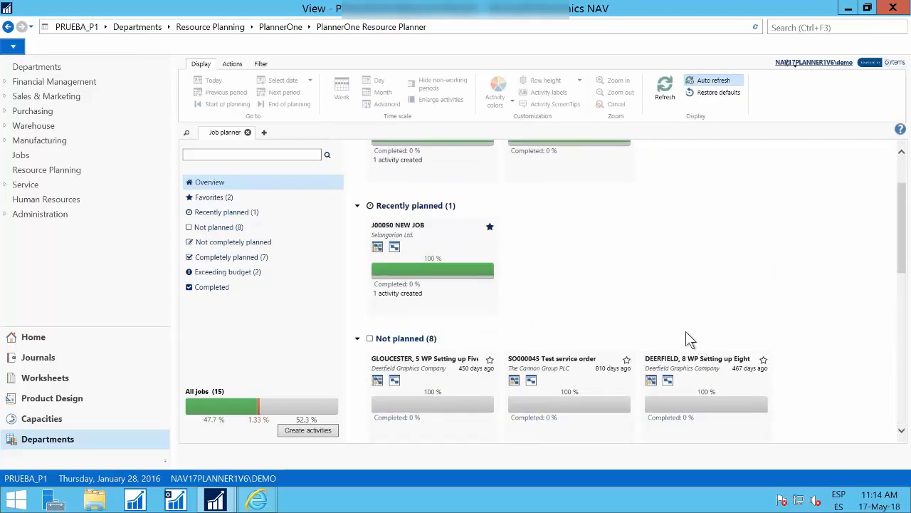
{"action": "scroll", "coordinate": [680, 331], "scroll_direction": "up", "scroll_amount": 2}
{"action": "mouse_move", "coordinate": [397, 227]}
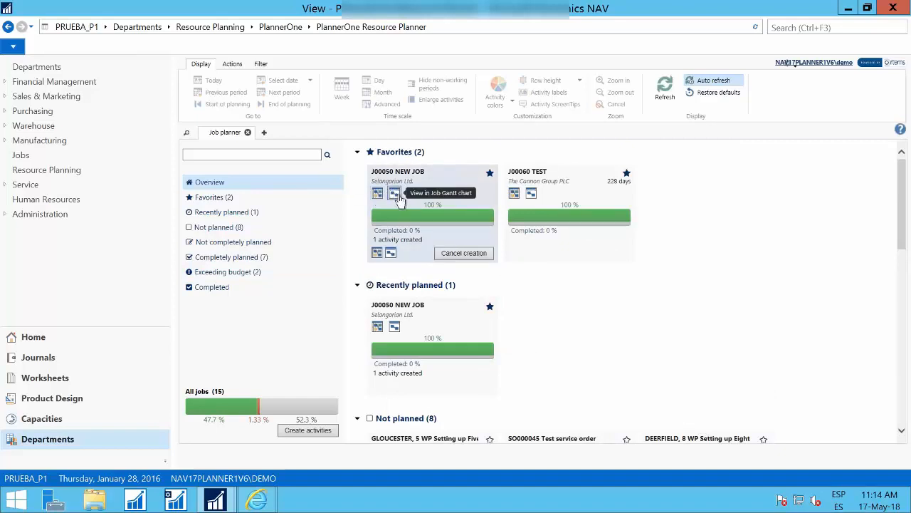
- Open the Resource Gantt chart in a new tab and look through the calendars and planned activities of the listed resources
{"action": "left_click", "coordinate": [264, 133]}
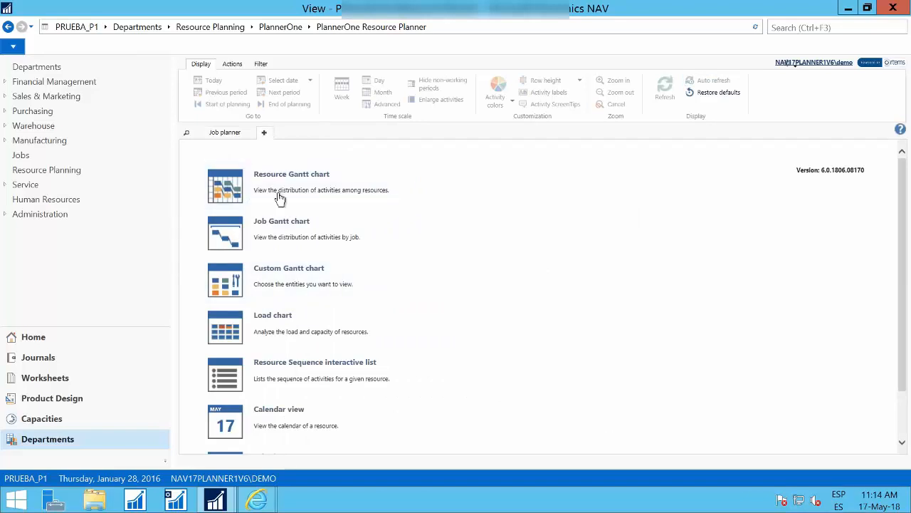
{"action": "left_click", "coordinate": [269, 183]}
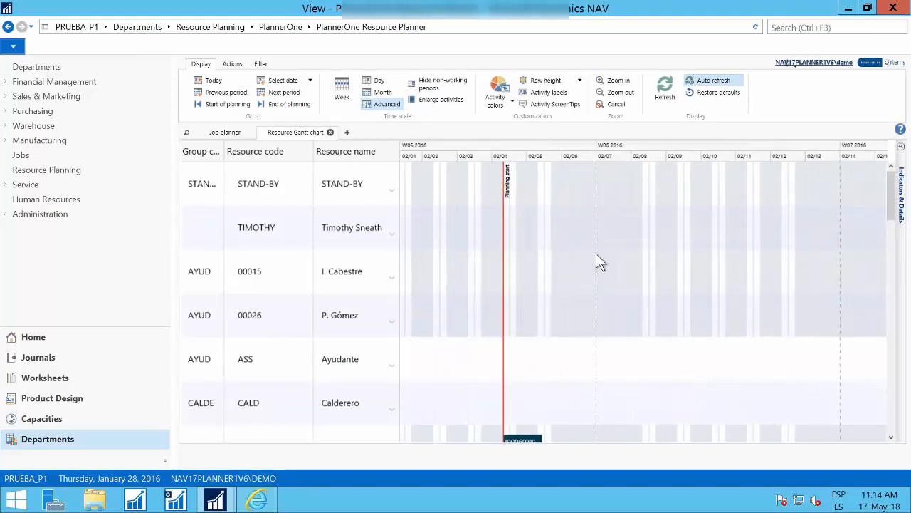
{"action": "scroll", "coordinate": [597, 254], "scroll_direction": "down", "scroll_amount": 3}
{"action": "scroll", "coordinate": [595, 254], "scroll_direction": "down", "scroll_amount": 5}
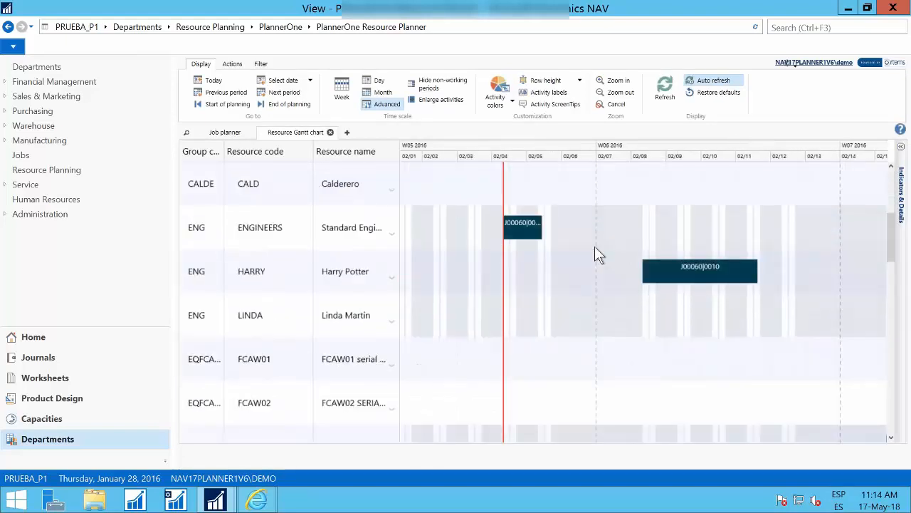
{"action": "scroll", "coordinate": [516, 271], "scroll_direction": "up", "scroll_amount": 2}
{"action": "scroll", "coordinate": [597, 272], "scroll_direction": "down", "scroll_amount": 5}
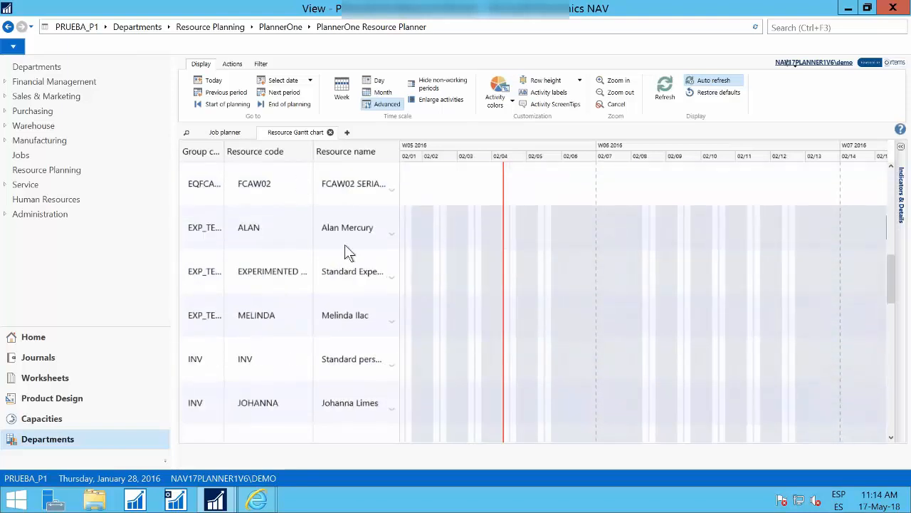
{"action": "scroll", "coordinate": [471, 271], "scroll_direction": "down", "scroll_amount": 1}
{"action": "scroll", "coordinate": [471, 270], "scroll_direction": "down", "scroll_amount": 5}
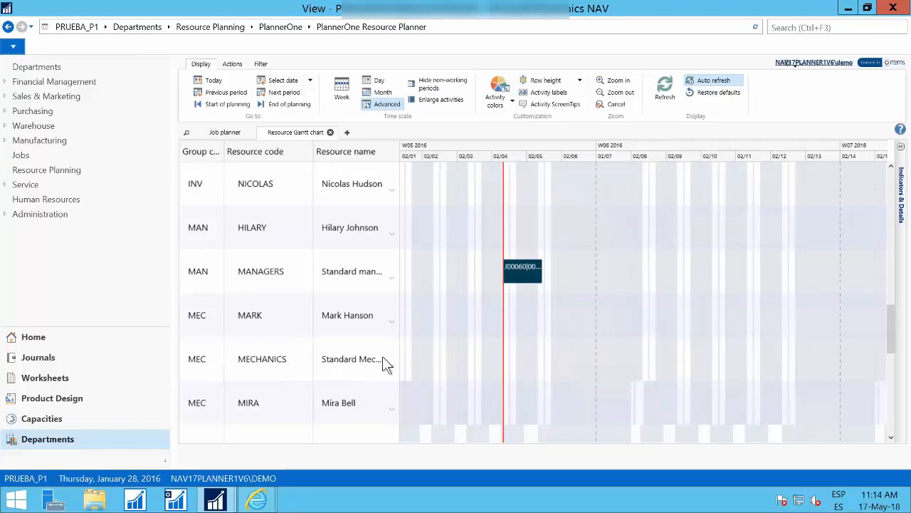
{"action": "scroll", "coordinate": [390, 348], "scroll_direction": "down", "scroll_amount": 2}
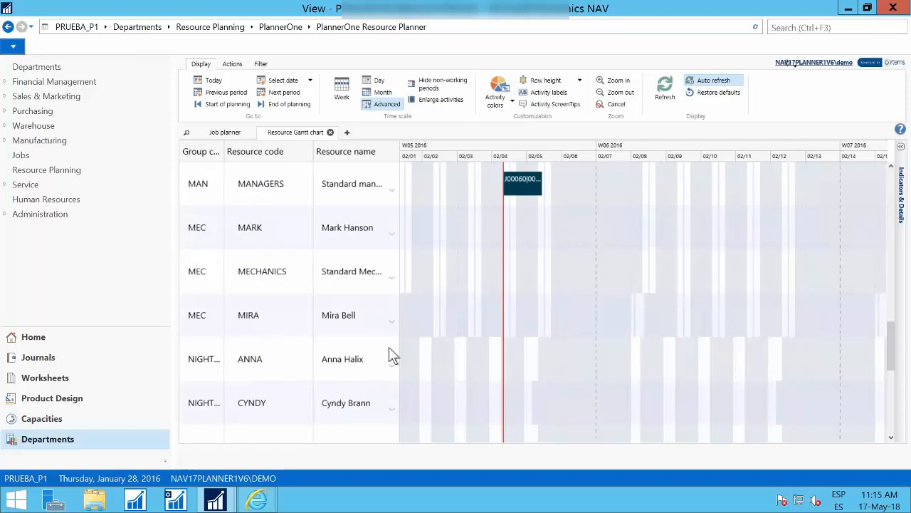
{"action": "scroll", "coordinate": [366, 349], "scroll_direction": "down", "scroll_amount": 1}
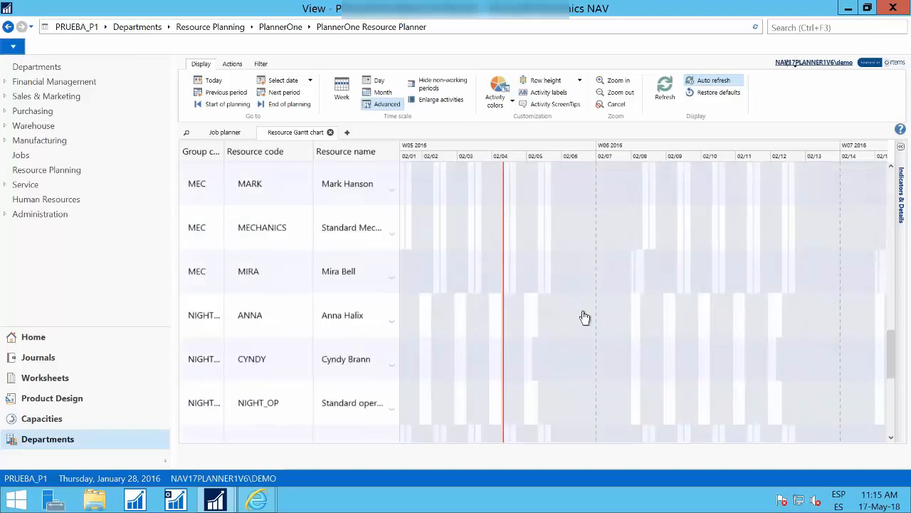
{"action": "scroll", "coordinate": [536, 332], "scroll_direction": "down", "scroll_amount": 2}
{"action": "scroll", "coordinate": [536, 332], "scroll_direction": "down", "scroll_amount": 5}
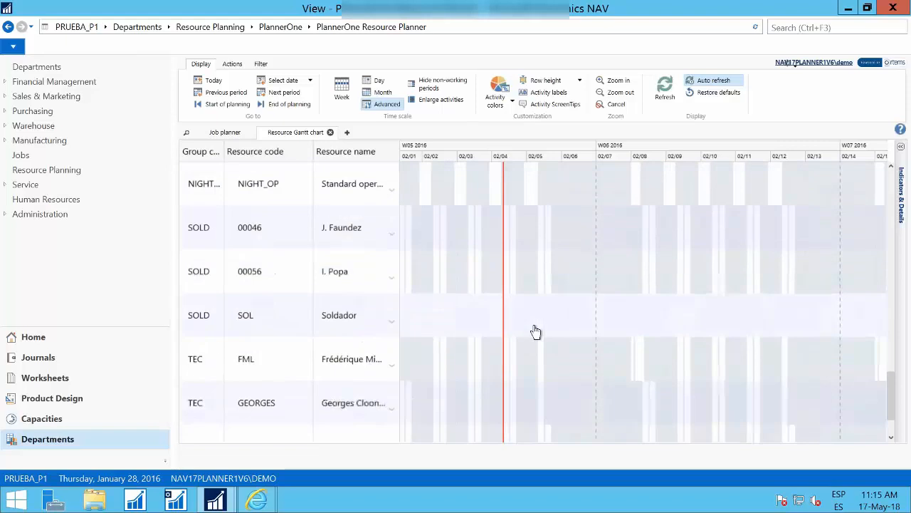
- Widen the Resource Gantt chart's time scale to months and move it to 2017 to find planned activities
{"action": "scroll", "coordinate": [618, 290], "scroll_direction": "right", "scroll_amount": 5}
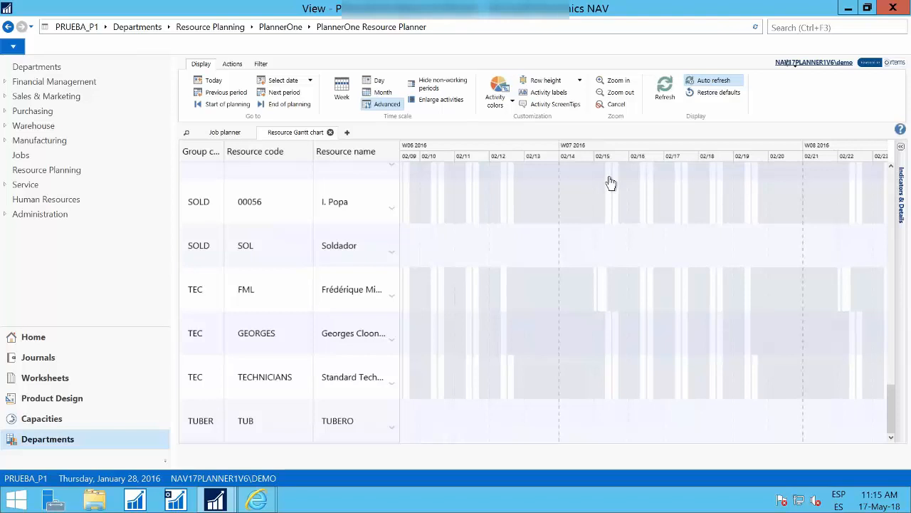
{"action": "scroll", "coordinate": [608, 183], "scroll_direction": "down", "scroll_amount": 2}
{"action": "scroll", "coordinate": [608, 183], "scroll_direction": "down", "scroll_amount": 4}
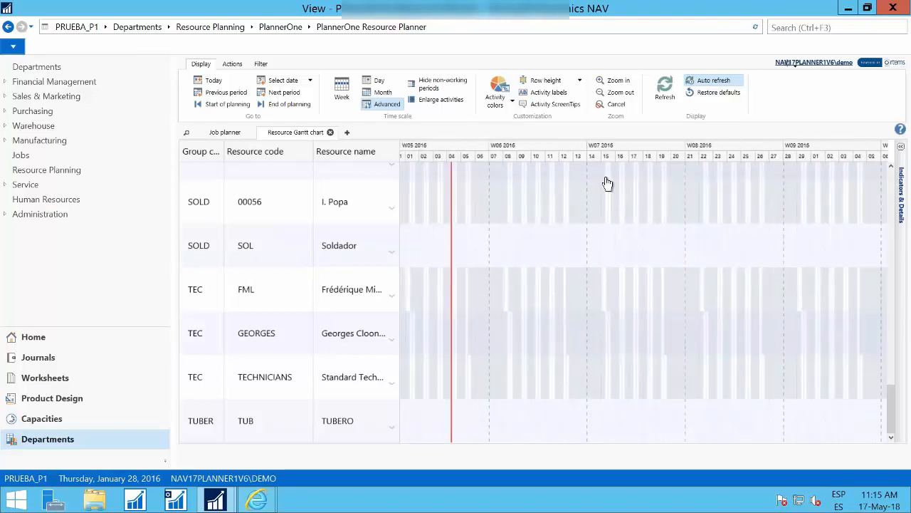
{"action": "scroll", "coordinate": [608, 183], "scroll_direction": "down", "scroll_amount": 4}
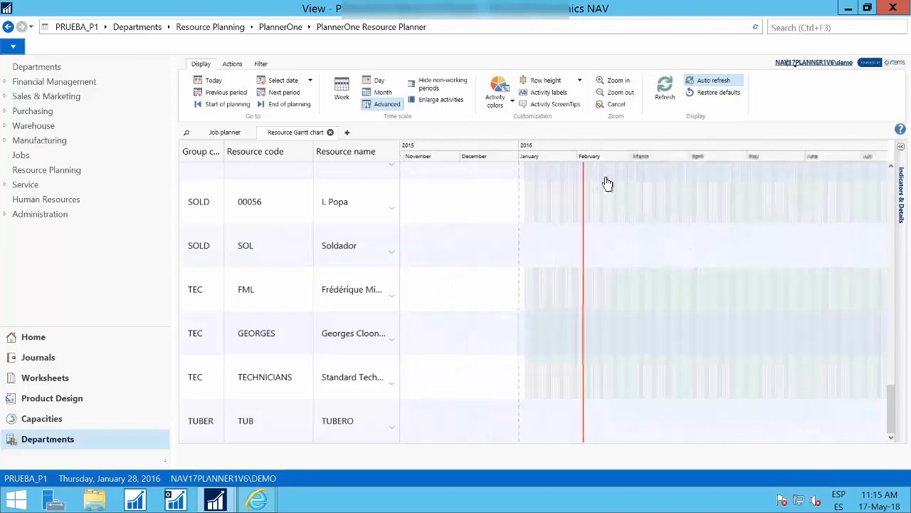
{"action": "left_click_drag", "start_coordinate": [603, 203], "coordinate": [481, 205]}
{"action": "left_click_drag", "start_coordinate": [748, 207], "coordinate": [504, 204]}
{"action": "left_click_drag", "start_coordinate": [722, 194], "coordinate": [479, 214]}
{"action": "left_click_drag", "start_coordinate": [756, 258], "coordinate": [682, 255]}
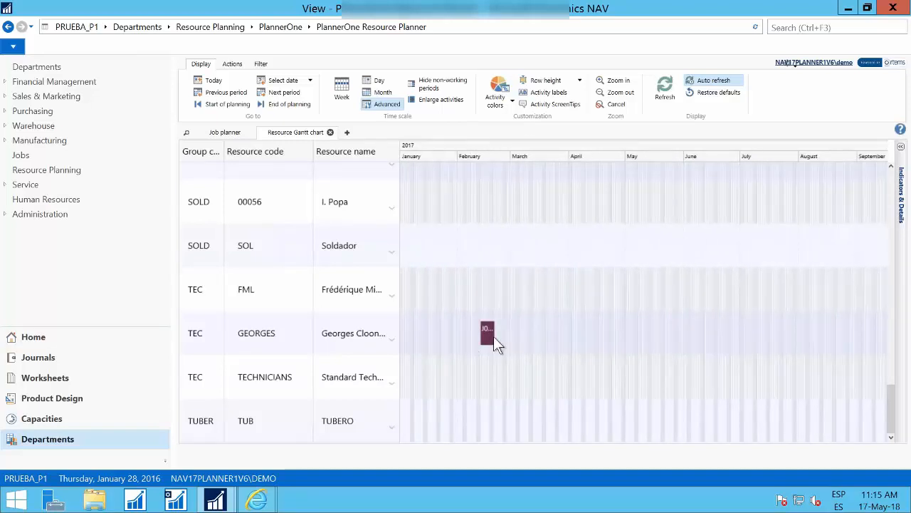
- Magnify the time scale around activity J00050|0010 of the TEC group resource and inspect its details
{"action": "scroll", "coordinate": [493, 337], "scroll_direction": "up", "scroll_amount": 2}
{"action": "scroll", "coordinate": [491, 336], "scroll_direction": "up", "scroll_amount": 3}
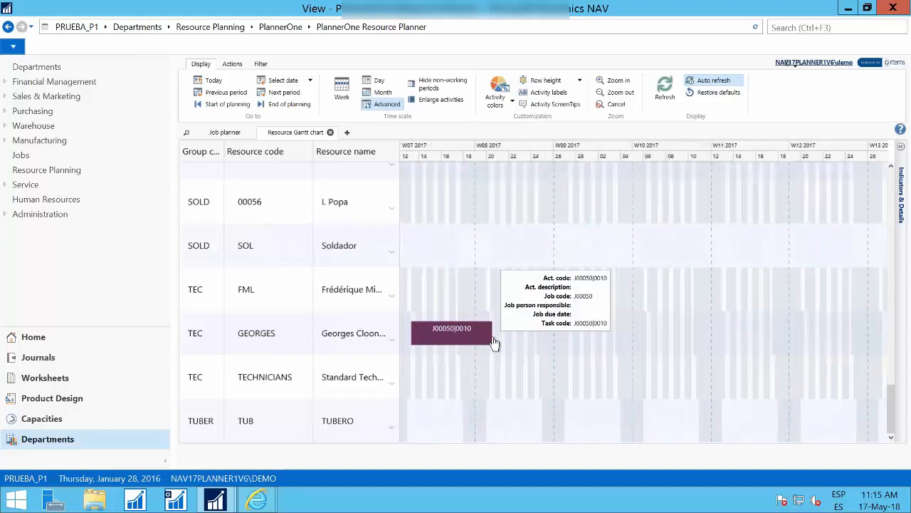
{"action": "scroll", "coordinate": [659, 329], "scroll_direction": "right", "scroll_amount": 1}
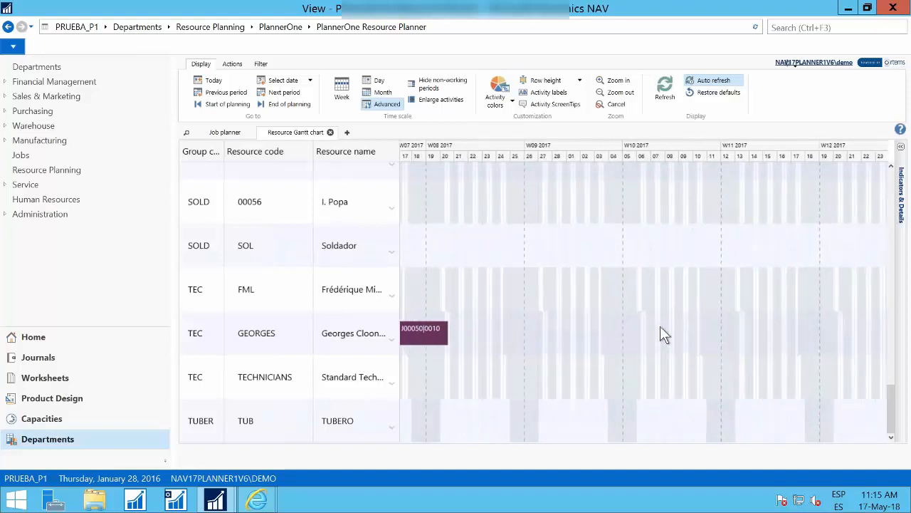
- Find the first EXP_TE group resource's activities in February 2017, expand its grouped activities and select J00050|0020
{"action": "scroll", "coordinate": [630, 302], "scroll_direction": "up", "scroll_amount": 3}
{"action": "scroll", "coordinate": [630, 302], "scroll_direction": "up", "scroll_amount": 3}
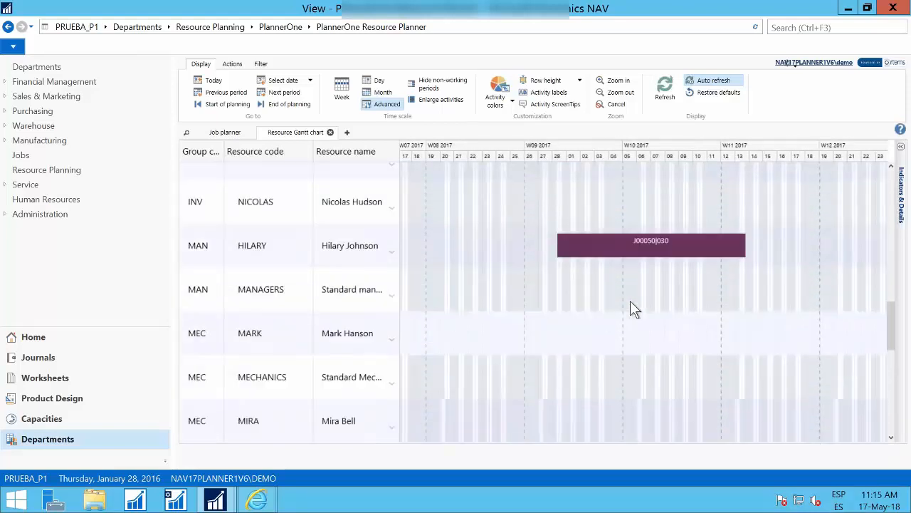
{"action": "scroll", "coordinate": [599, 287], "scroll_direction": "up", "scroll_amount": 2}
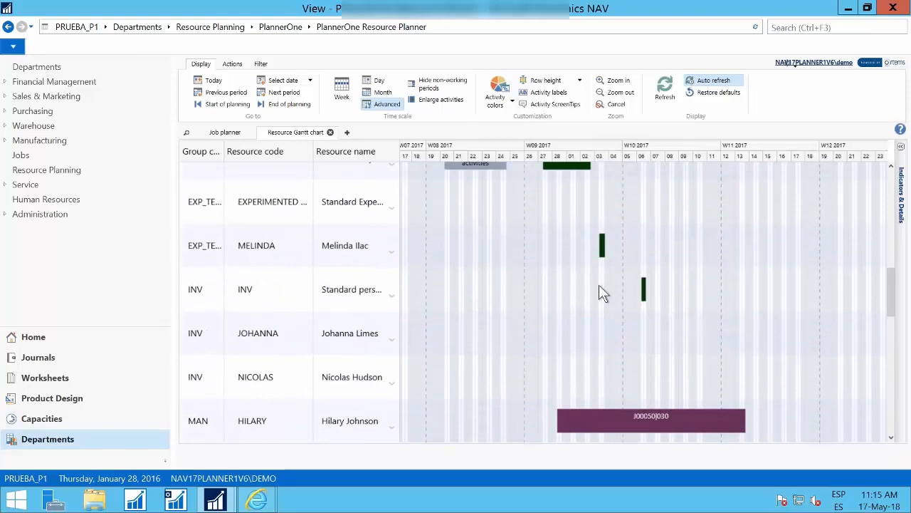
{"action": "scroll", "coordinate": [598, 287], "scroll_direction": "up", "scroll_amount": 1}
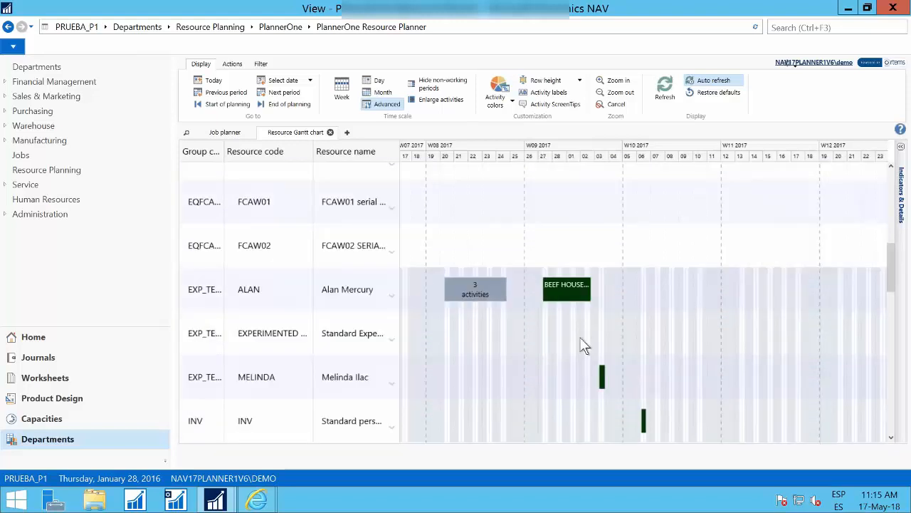
{"action": "scroll", "coordinate": [319, 297], "scroll_direction": "left", "scroll_amount": 2}
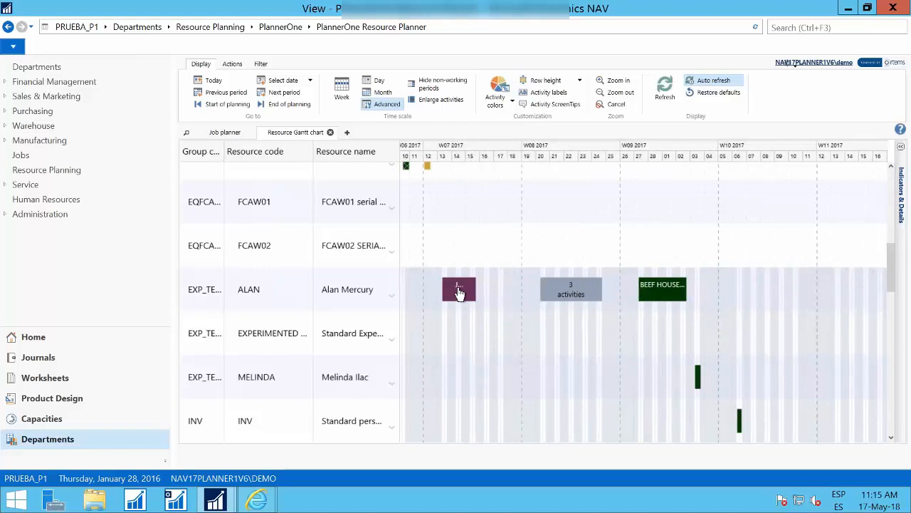
{"action": "scroll", "coordinate": [459, 291], "scroll_direction": "up", "scroll_amount": 1}
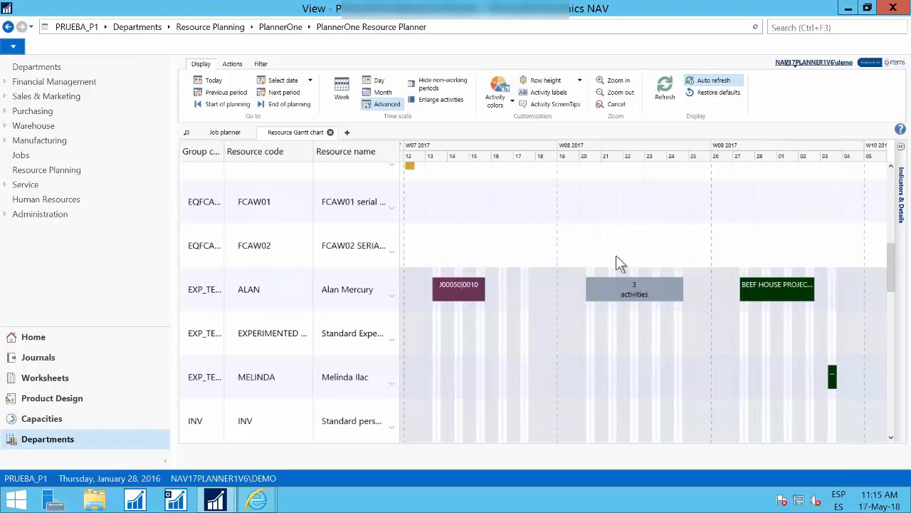
{"action": "left_click", "coordinate": [638, 297]}
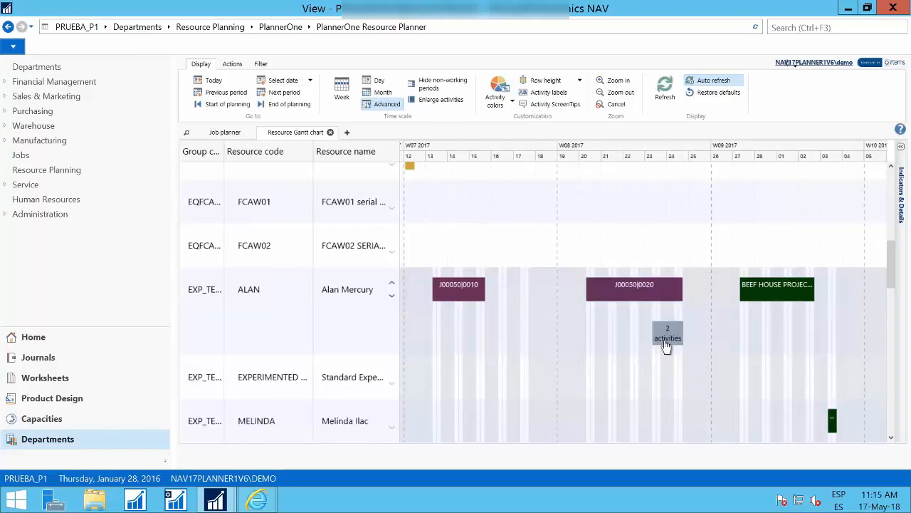
{"action": "left_click", "coordinate": [665, 339]}
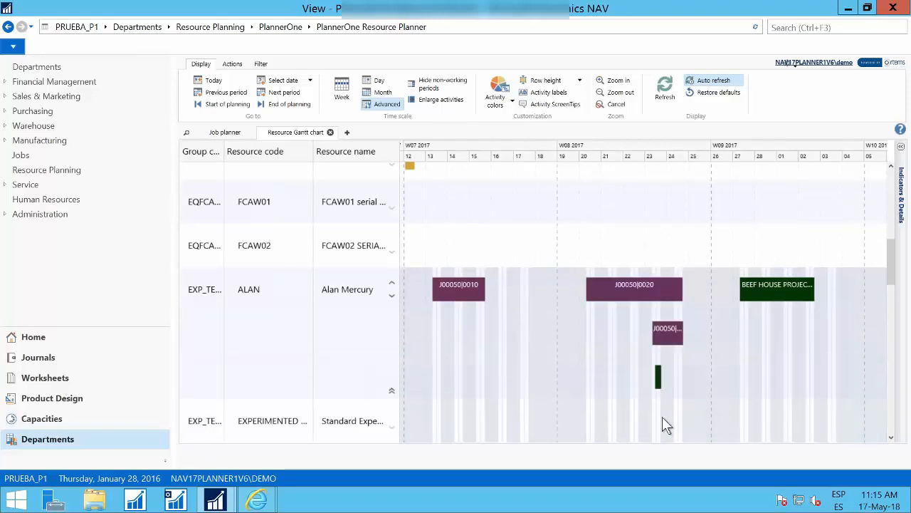
{"action": "left_click", "coordinate": [657, 288]}
- Open the Job Gantt chart in a new tab and look through the listed jobs
{"action": "left_click", "coordinate": [347, 132]}
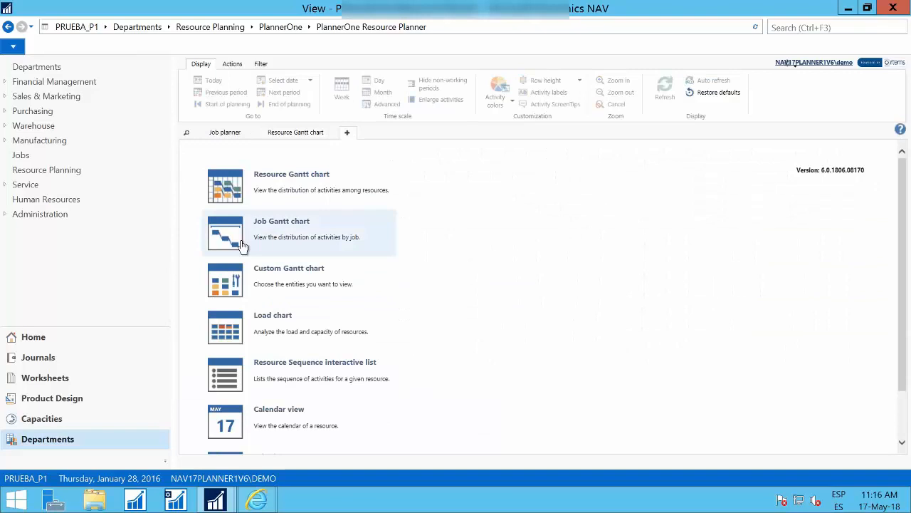
{"action": "left_click", "coordinate": [320, 235]}
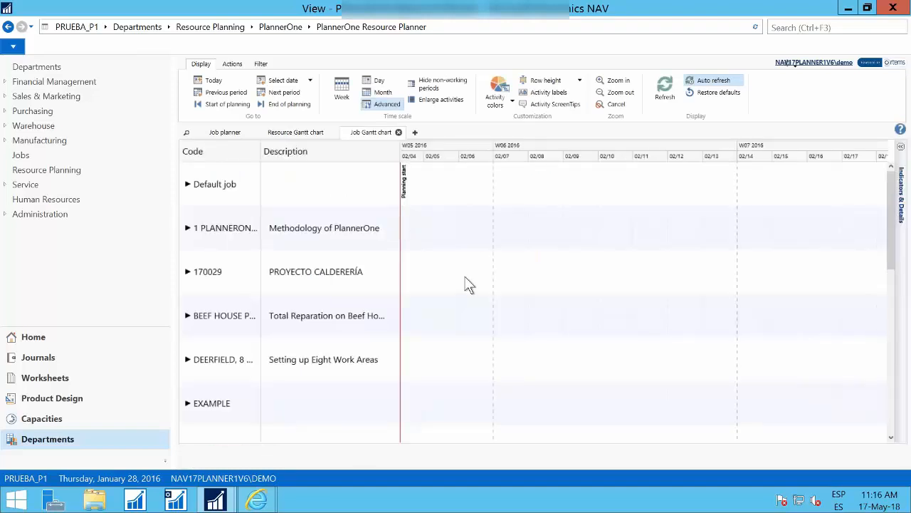
{"action": "scroll", "coordinate": [475, 286], "scroll_direction": "down", "scroll_amount": 5}
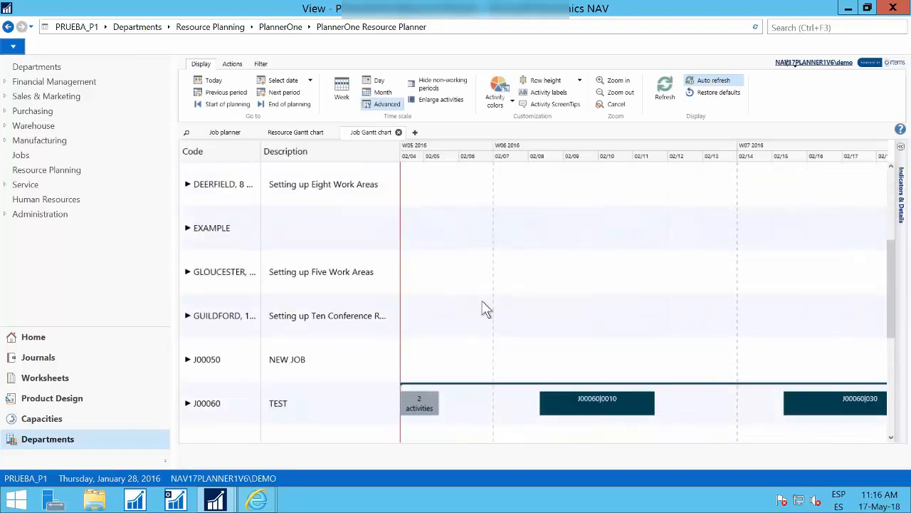
{"action": "scroll", "coordinate": [267, 245], "scroll_direction": "up", "scroll_amount": 5}
{"action": "scroll", "coordinate": [267, 245], "scroll_direction": "down", "scroll_amount": 5}
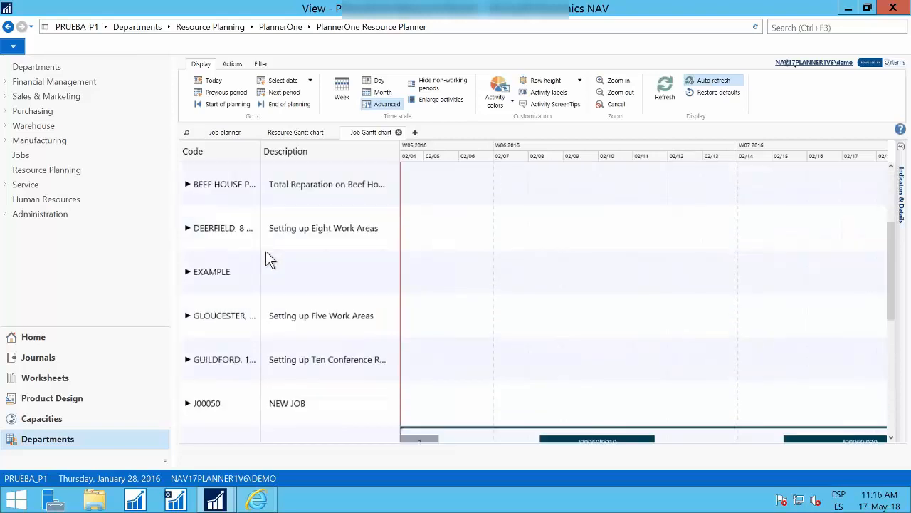
{"action": "scroll", "coordinate": [270, 260], "scroll_direction": "down", "scroll_amount": 1}
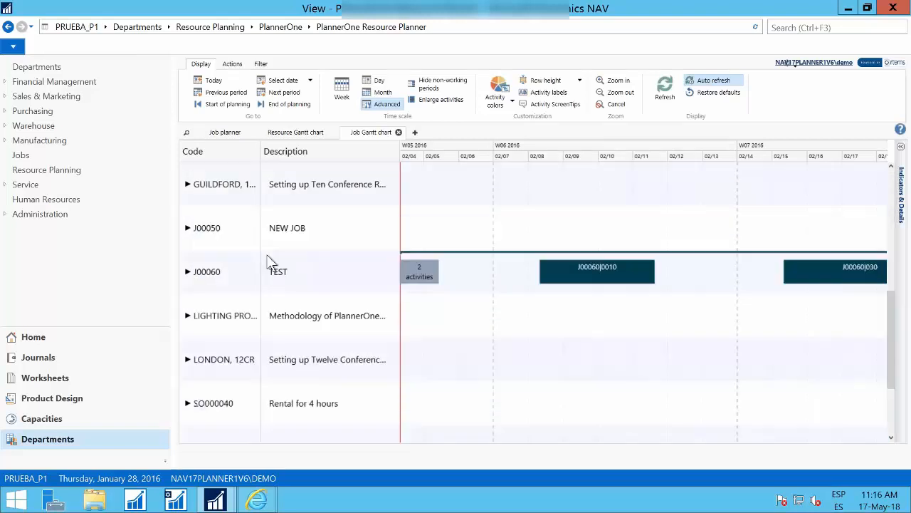
- Expand job J00060 TEST into its tasks and compare this view with the Resource Gantt chart
{"action": "left_click", "coordinate": [188, 273]}
{"action": "scroll", "coordinate": [451, 303], "scroll_direction": "down", "scroll_amount": 2}
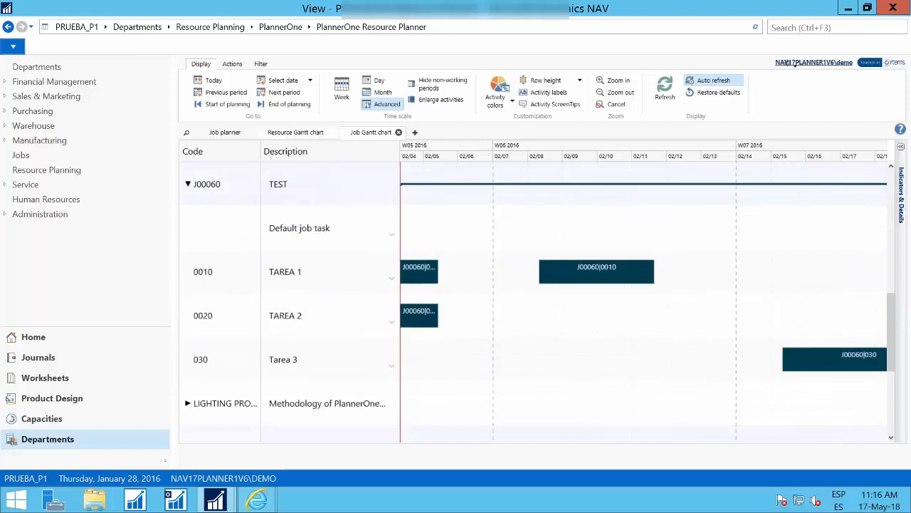
{"action": "left_click", "coordinate": [303, 133]}
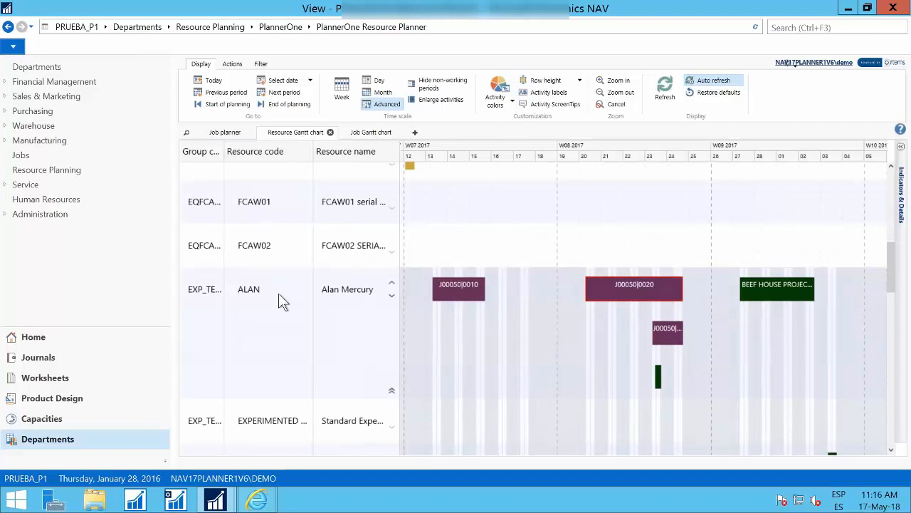
{"action": "left_click", "coordinate": [371, 133]}
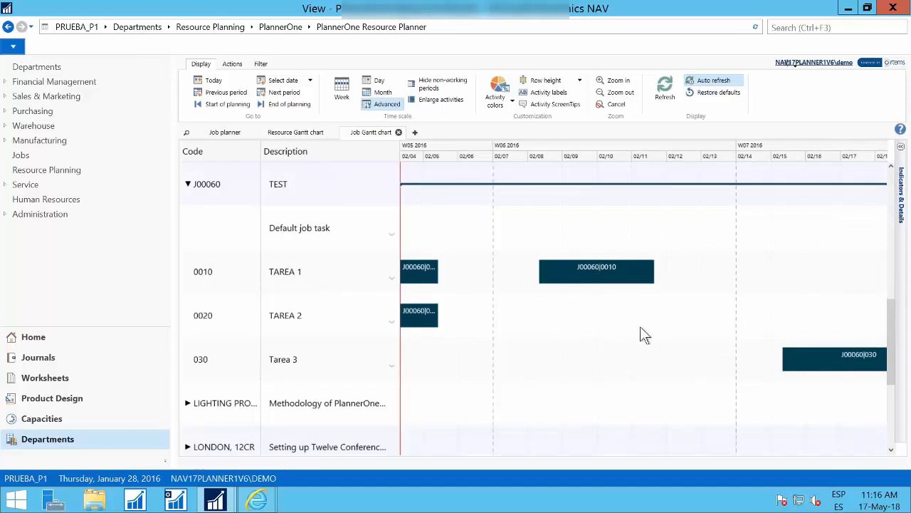
- Expand the BEEF HOUSE PROJECT job in the Job Gantt chart to list its tasks
{"action": "left_click_drag", "start_coordinate": [687, 341], "coordinate": [558, 307]}
{"action": "scroll", "coordinate": [532, 307], "scroll_direction": "down", "scroll_amount": 3}
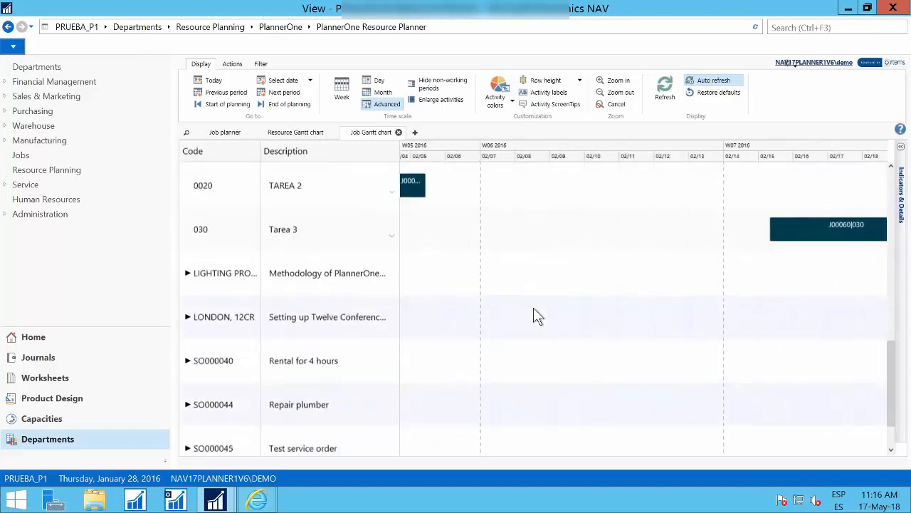
{"action": "scroll", "coordinate": [537, 316], "scroll_direction": "down", "scroll_amount": 1}
{"action": "scroll", "coordinate": [537, 316], "scroll_direction": "up", "scroll_amount": 9}
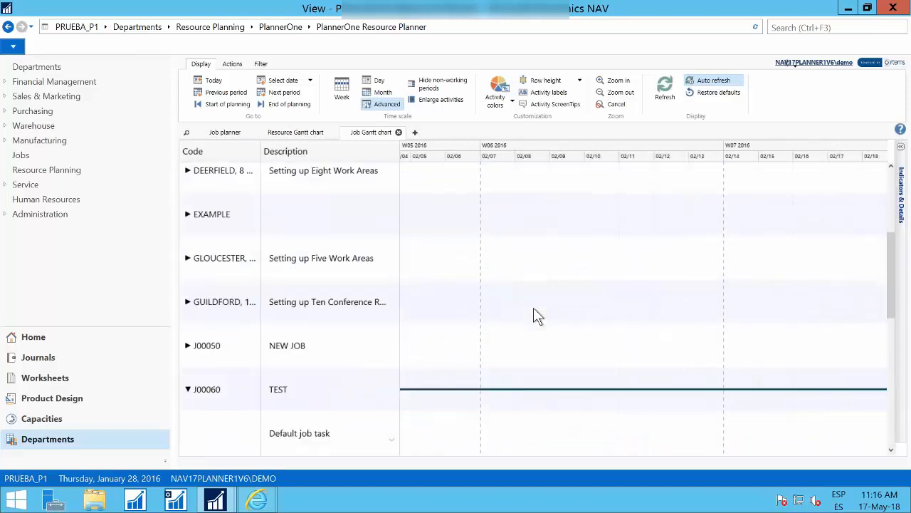
{"action": "scroll", "coordinate": [537, 316], "scroll_direction": "up", "scroll_amount": 2}
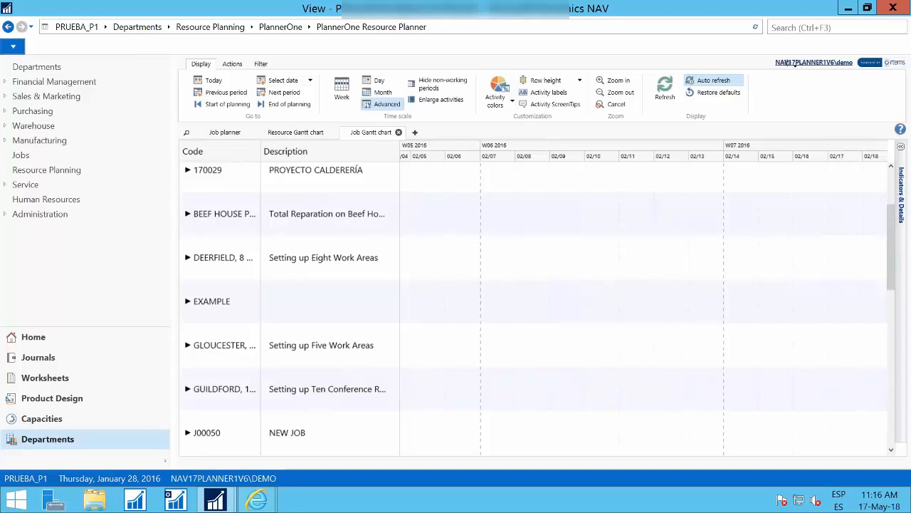
{"action": "left_click", "coordinate": [187, 214]}
{"action": "scroll", "coordinate": [518, 308], "scroll_direction": "down", "scroll_amount": 3}
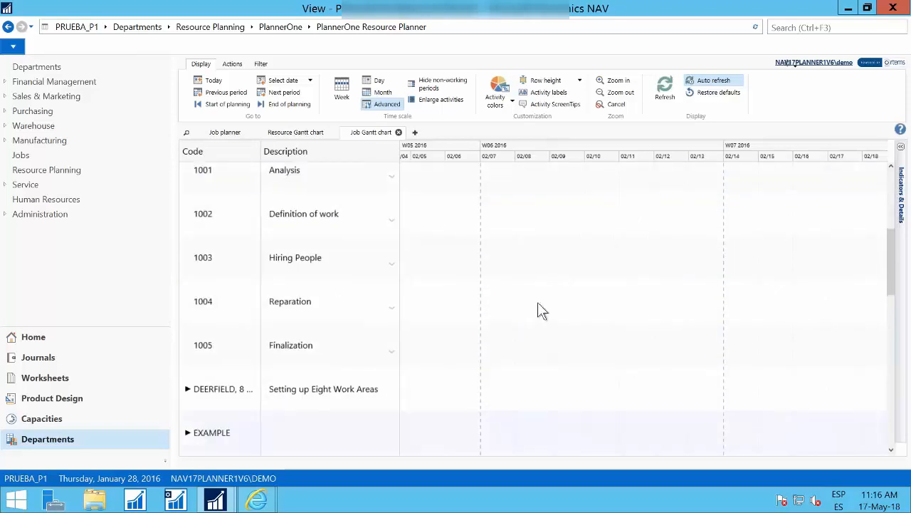
- Widen the Job Gantt chart's time scale to quarters and bring the BEEF HOUSE PROJECT activities of 2017 into view
{"action": "scroll", "coordinate": [538, 306], "scroll_direction": "down", "scroll_amount": 1, "text": "ctrl"}
{"action": "scroll", "coordinate": [613, 312], "scroll_direction": "right", "scroll_amount": 5}
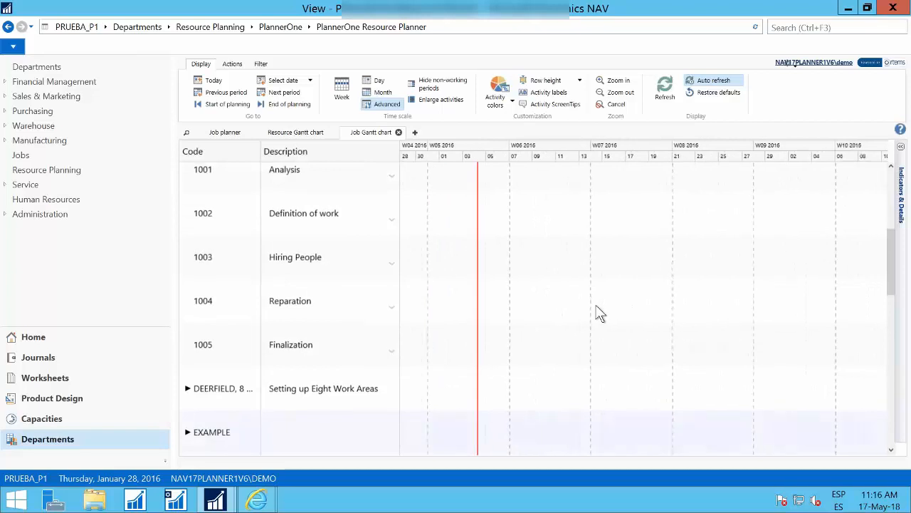
{"action": "scroll", "coordinate": [596, 311], "scroll_direction": "right", "scroll_amount": 7}
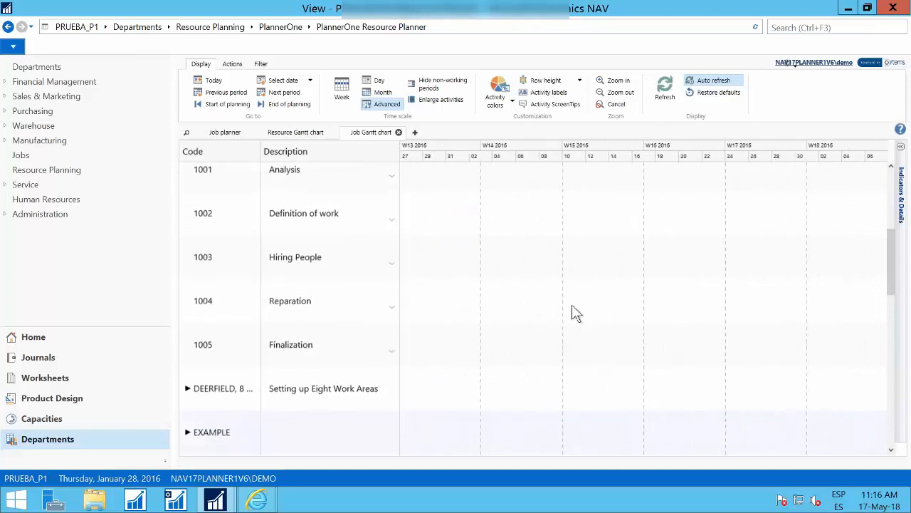
{"action": "scroll", "coordinate": [633, 313], "scroll_direction": "down", "scroll_amount": 3, "text": "ctrl"}
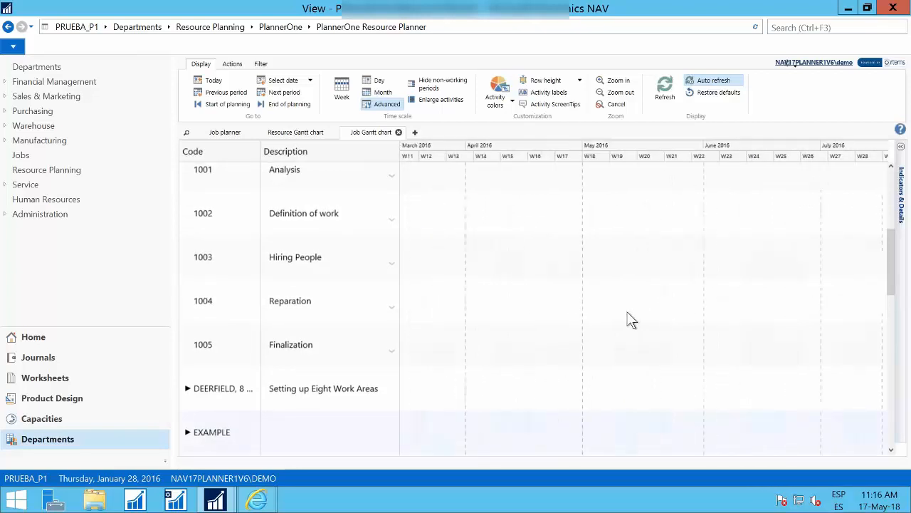
{"action": "scroll", "coordinate": [626, 311], "scroll_direction": "down", "scroll_amount": 3, "text": "ctrl"}
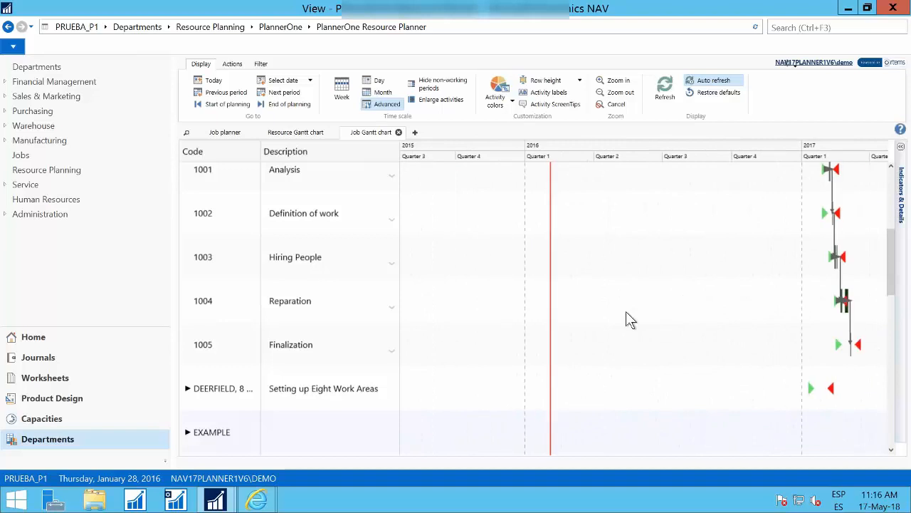
{"action": "scroll", "coordinate": [655, 282], "scroll_direction": "right", "scroll_amount": 4}
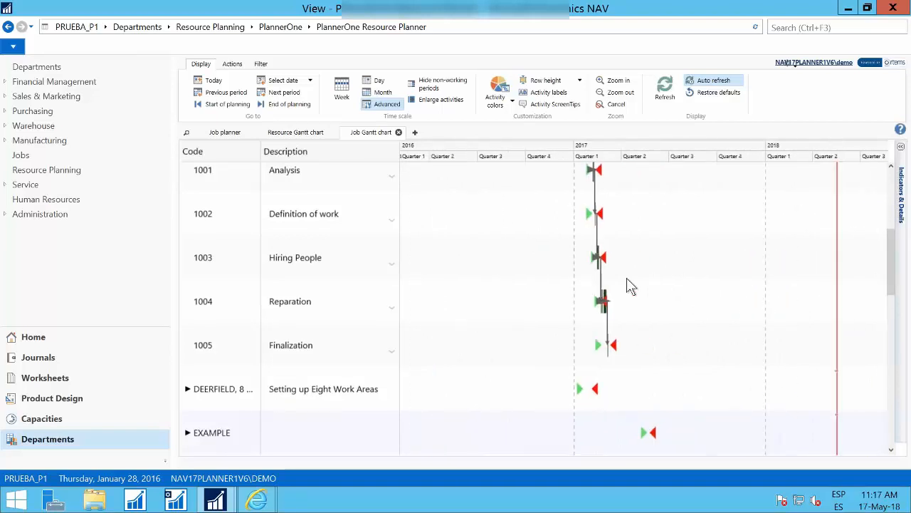
- Magnify the time scale to days around the BEEF HOUSE PROJECT activities of tasks 1001 to 1003 in February 2017
{"action": "scroll", "coordinate": [597, 292], "scroll_direction": "up", "scroll_amount": 3, "text": "ctrl"}
{"action": "scroll", "coordinate": [653, 292], "scroll_direction": "up", "scroll_amount": 4, "text": "ctrl"}
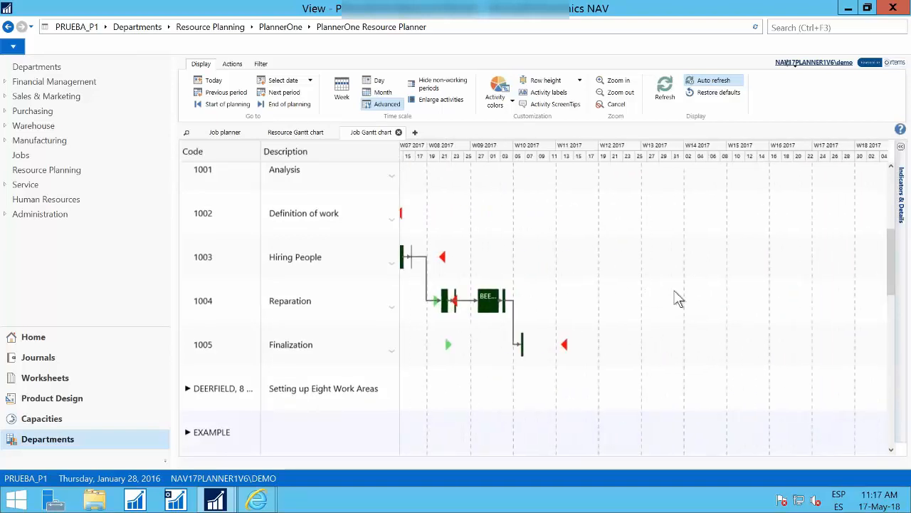
{"action": "scroll", "coordinate": [599, 248], "scroll_direction": "up", "scroll_amount": 1}
{"action": "left_click_drag", "start_coordinate": [623, 249], "coordinate": [770, 251]}
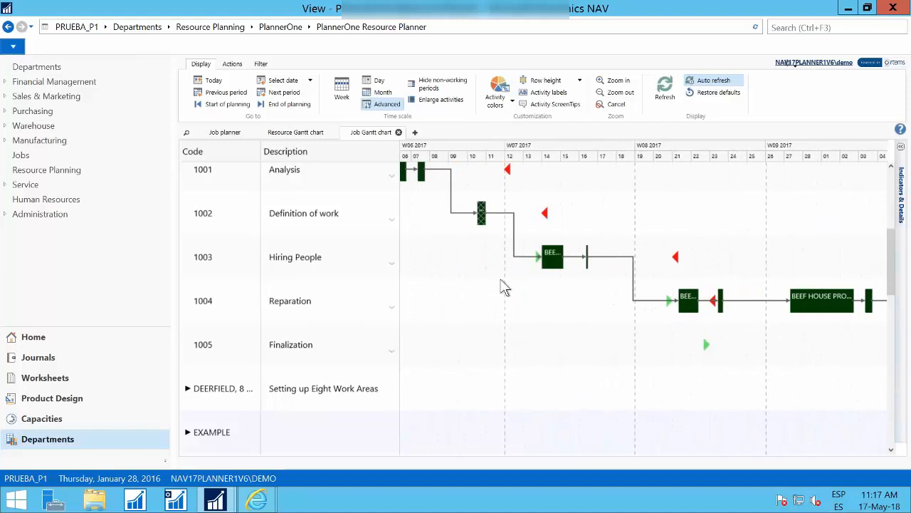
{"action": "scroll", "coordinate": [503, 279], "scroll_direction": "up", "scroll_amount": 2}
{"action": "left_click_drag", "start_coordinate": [476, 284], "coordinate": [663, 284]}
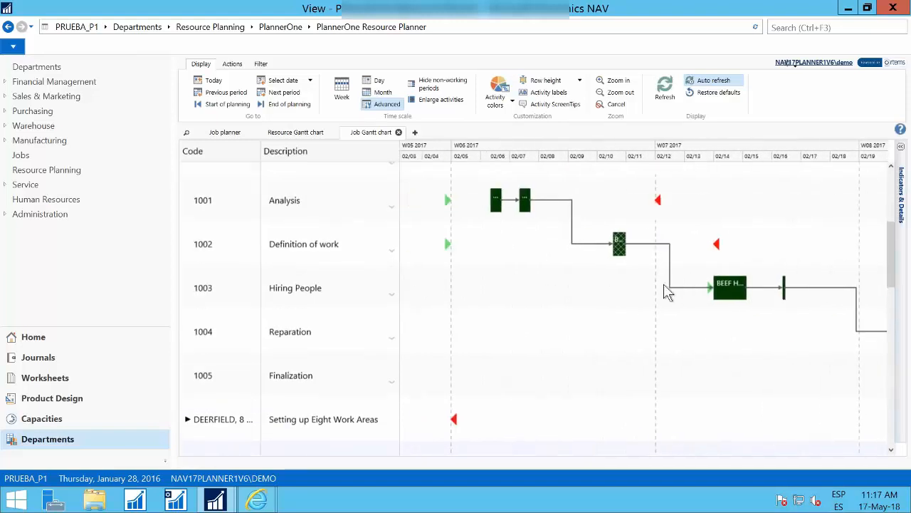
{"action": "left_click_drag", "start_coordinate": [593, 283], "coordinate": [592, 283]}
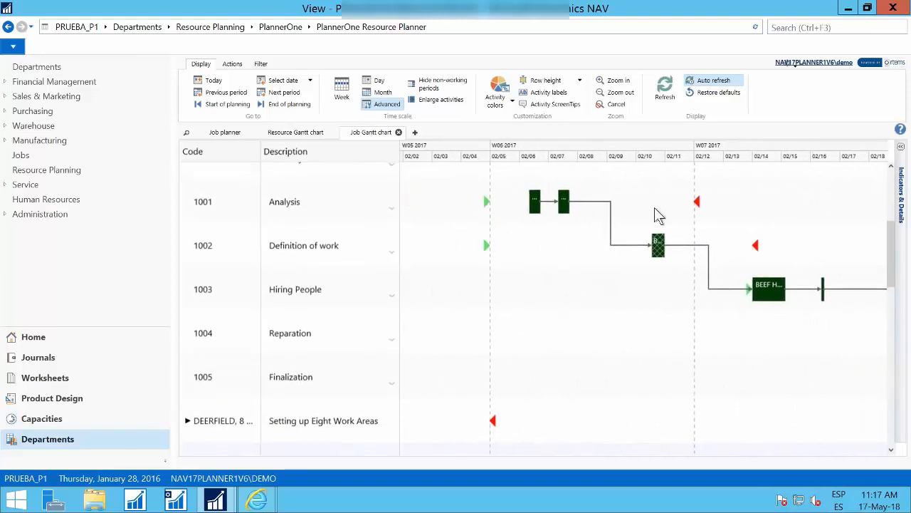
- Follow the linked activities from task 1001 Analysis to 1004 Reparation, examining their connections and the green and red date markers
{"action": "left_click_drag", "start_coordinate": [746, 235], "coordinate": [612, 236]}
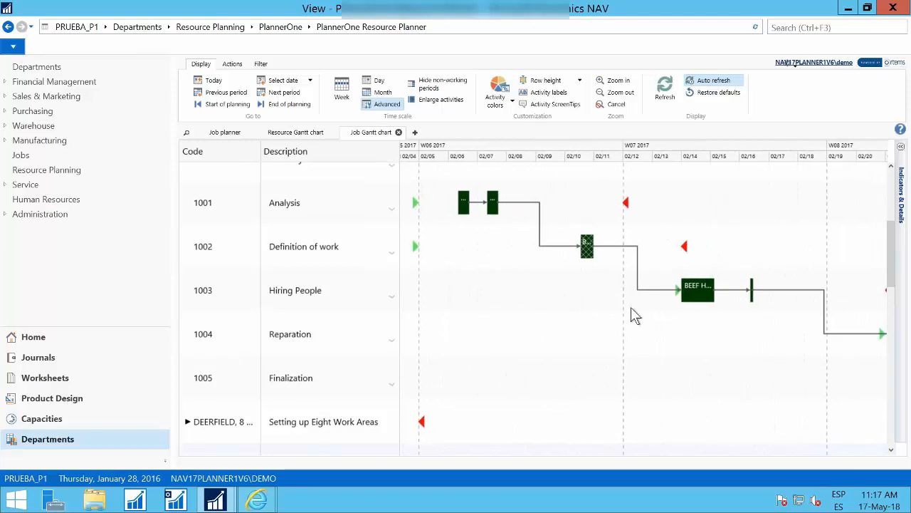
{"action": "left_click_drag", "start_coordinate": [659, 339], "coordinate": [591, 342]}
{"action": "left_click_drag", "start_coordinate": [694, 349], "coordinate": [539, 346]}
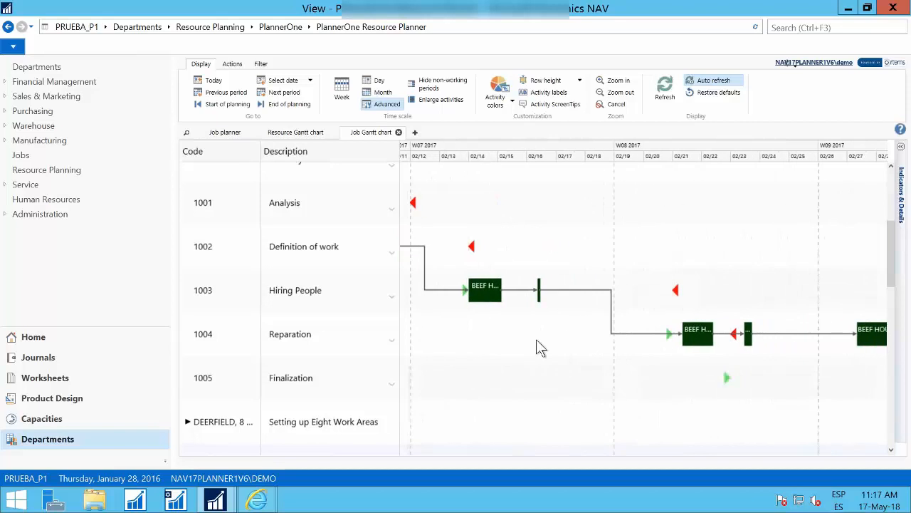
{"action": "left_click_drag", "start_coordinate": [665, 370], "coordinate": [623, 368]}
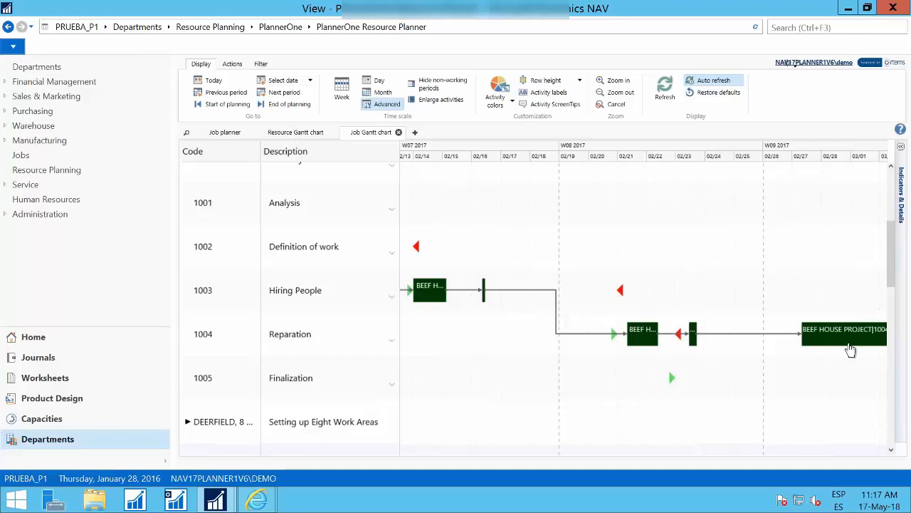
{"action": "left_click_drag", "start_coordinate": [461, 298], "coordinate": [535, 297]}
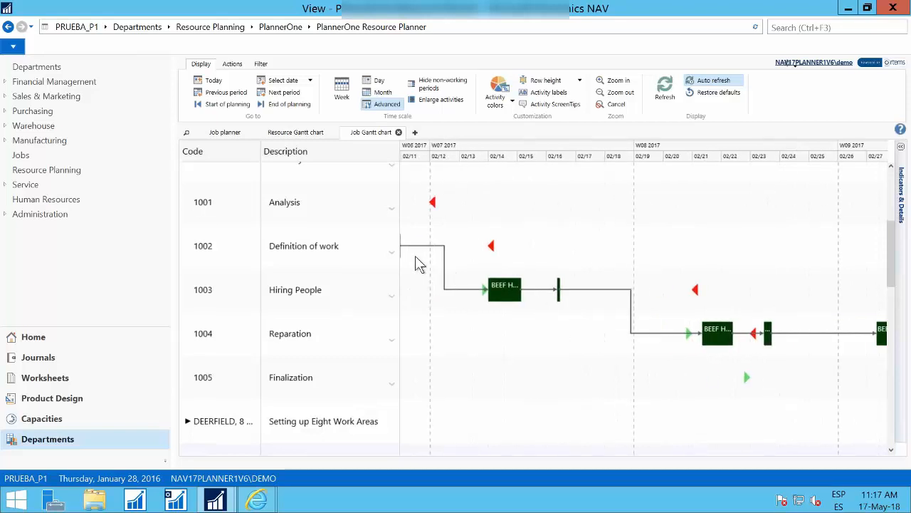
{"action": "left_click_drag", "start_coordinate": [425, 279], "coordinate": [532, 279]}
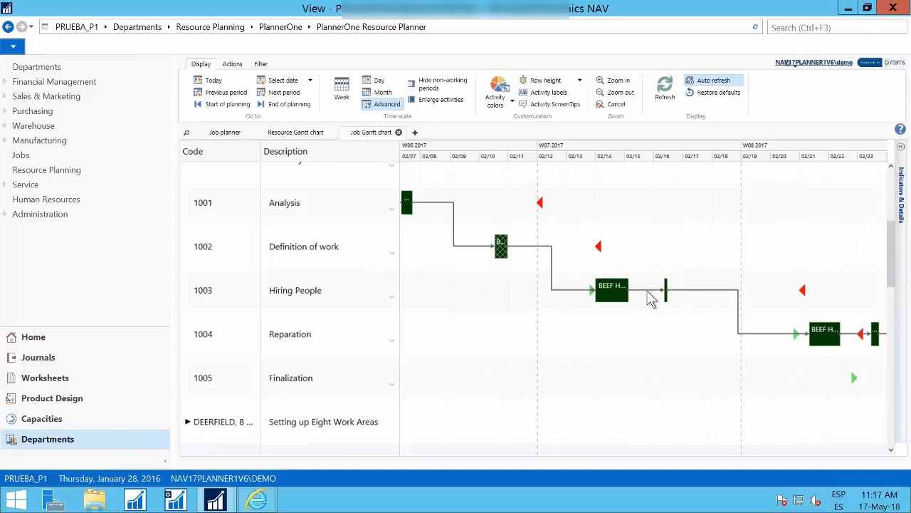
- Collapse the BEEF HOUSE PROJECT job so its activities show on a single row
{"action": "scroll", "coordinate": [435, 285], "scroll_direction": "up", "scroll_amount": 1}
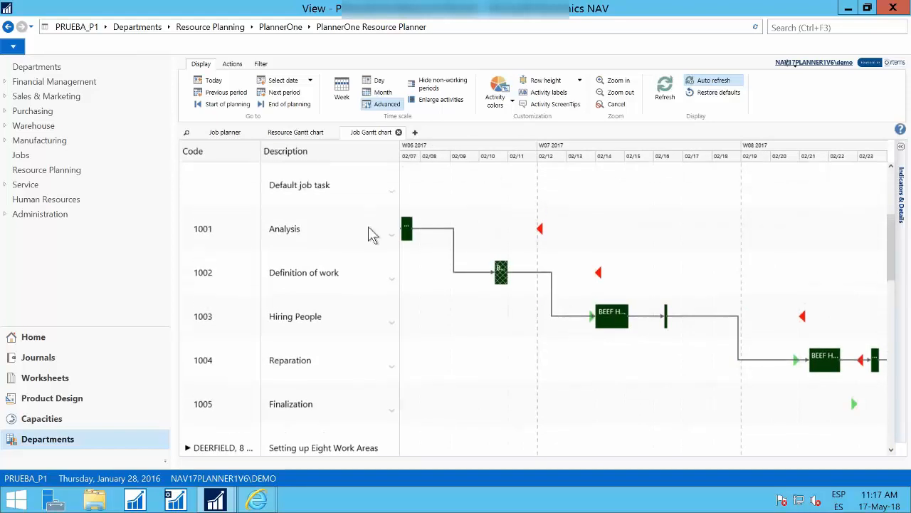
{"action": "scroll", "coordinate": [364, 229], "scroll_direction": "up", "scroll_amount": 4}
{"action": "left_click", "coordinate": [191, 317]}
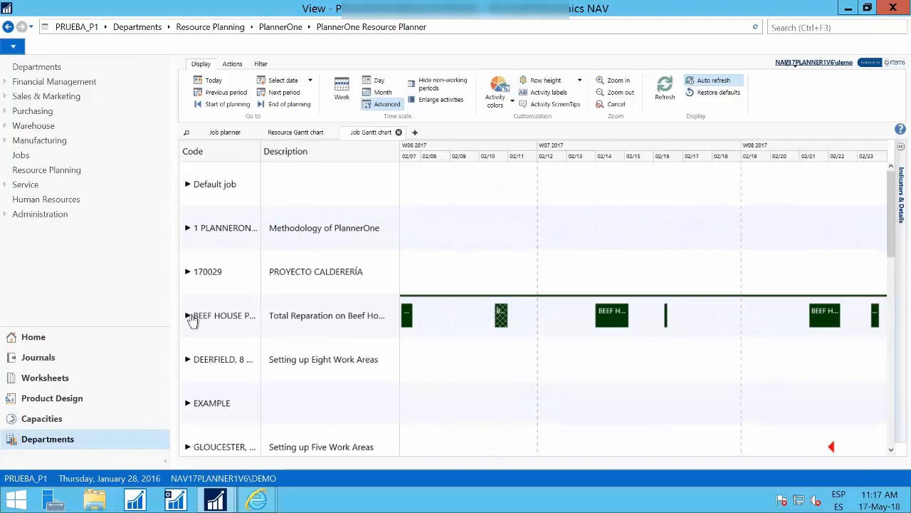
- Create a custom Gantt chart with Job code as the main entity and no secondary entity, and look over its job rows
{"action": "scroll", "coordinate": [420, 377], "scroll_direction": "down", "scroll_amount": 2}
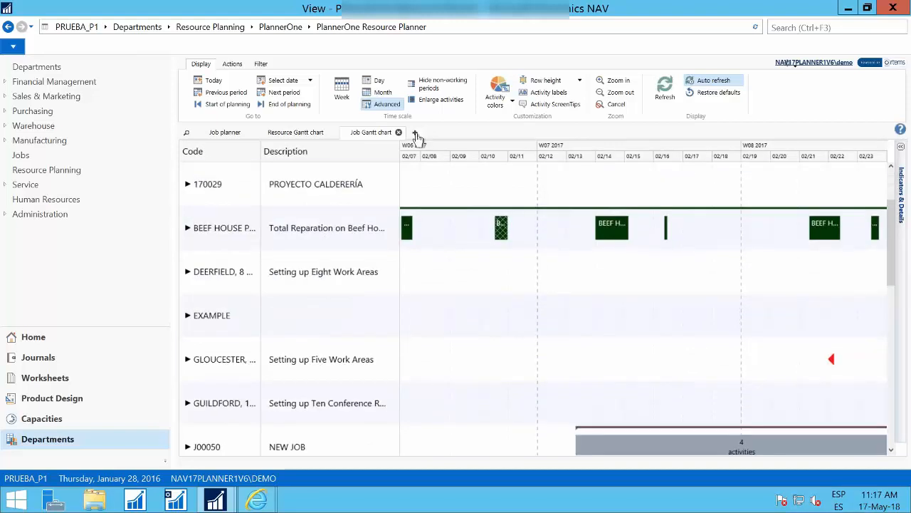
{"action": "left_click", "coordinate": [415, 133]}
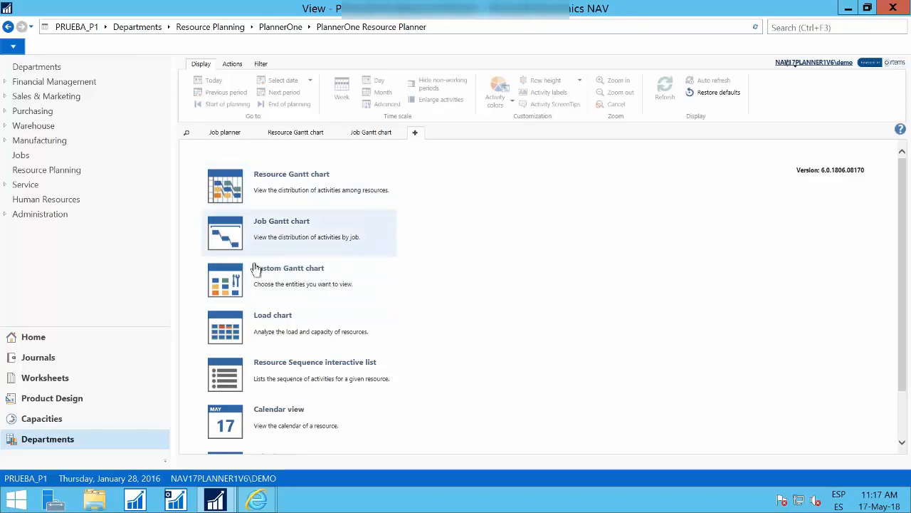
{"action": "left_click", "coordinate": [292, 283]}
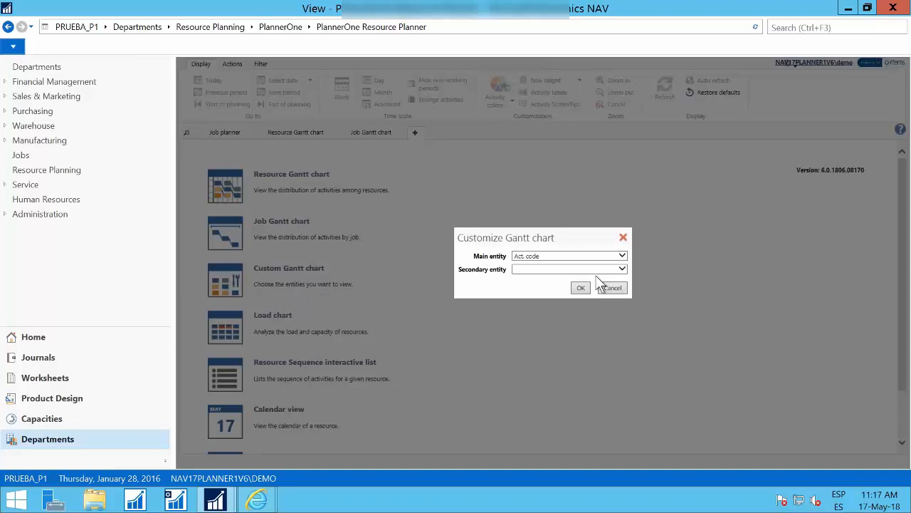
{"action": "left_click", "coordinate": [622, 258]}
{"action": "left_click", "coordinate": [571, 298]}
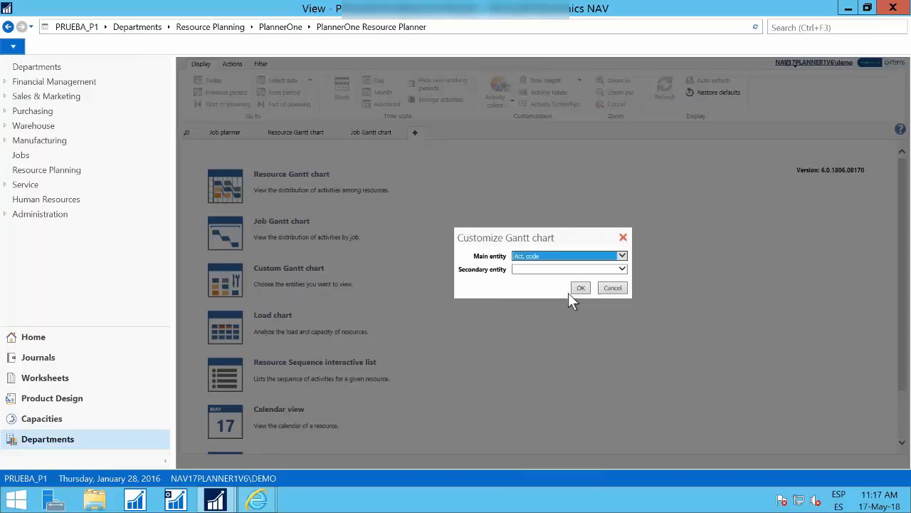
{"action": "left_click", "coordinate": [580, 288]}
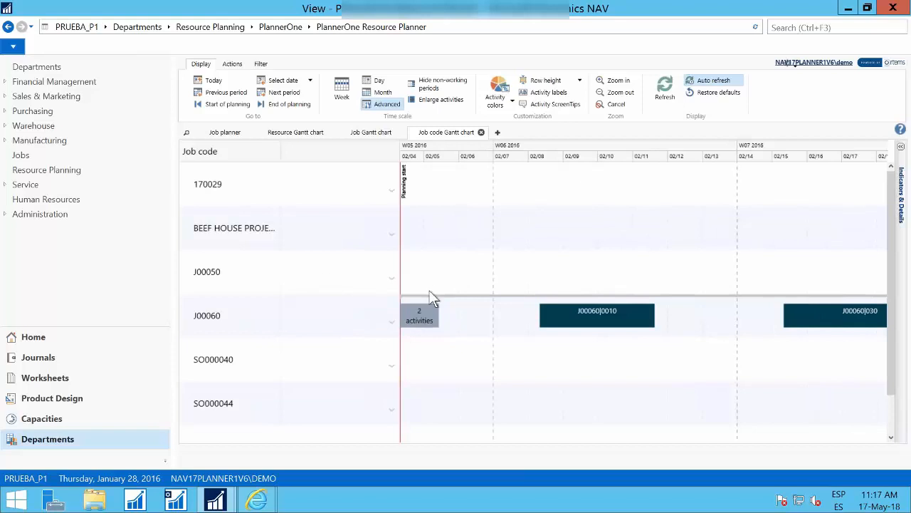
{"action": "scroll", "coordinate": [445, 307], "scroll_direction": "down", "scroll_amount": 1}
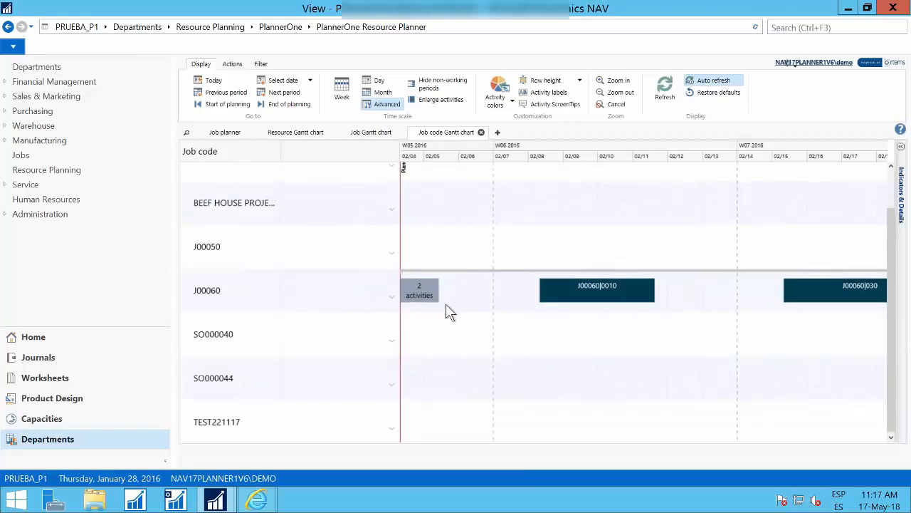
{"action": "scroll", "coordinate": [446, 311], "scroll_direction": "up", "scroll_amount": 1}
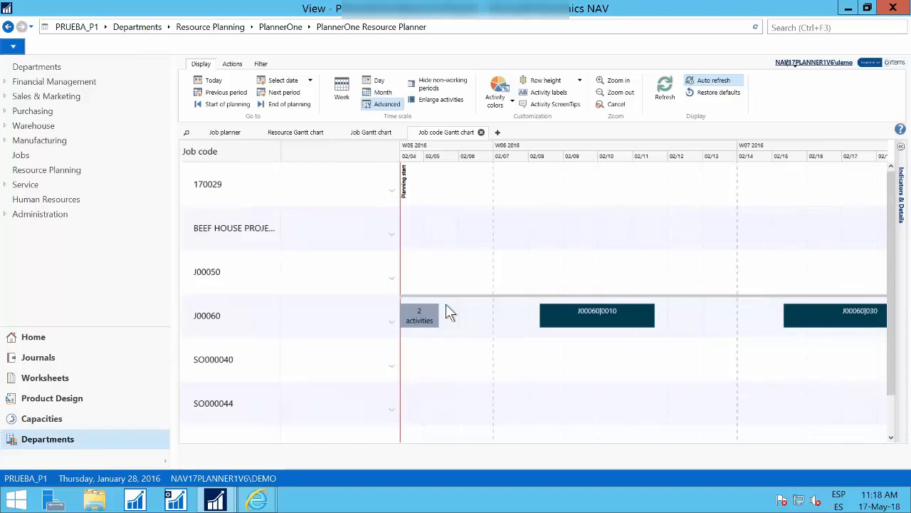
- Open a Load chart and examine the ENG group's load/capacity percentages from 2/8/2016 to 2/11/2016
{"action": "left_click", "coordinate": [498, 132]}
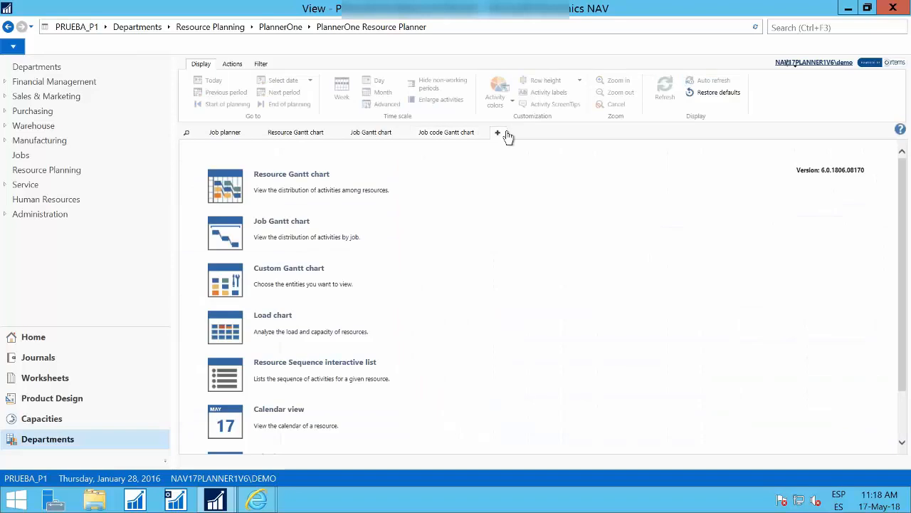
{"action": "left_click", "coordinate": [315, 328]}
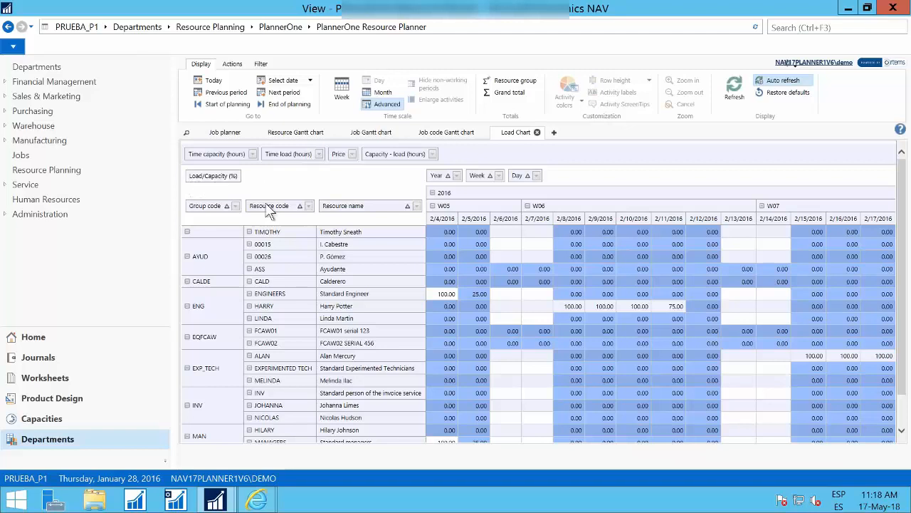
{"action": "double_click", "coordinate": [566, 306]}
{"action": "left_click", "coordinate": [665, 310]}
- Add Time load (hours) to the load chart's data alongside Load/Capacity (%) and review the daily hours of the ASS and ENG group resources
{"action": "left_click_drag", "start_coordinate": [274, 154], "coordinate": [292, 177]}
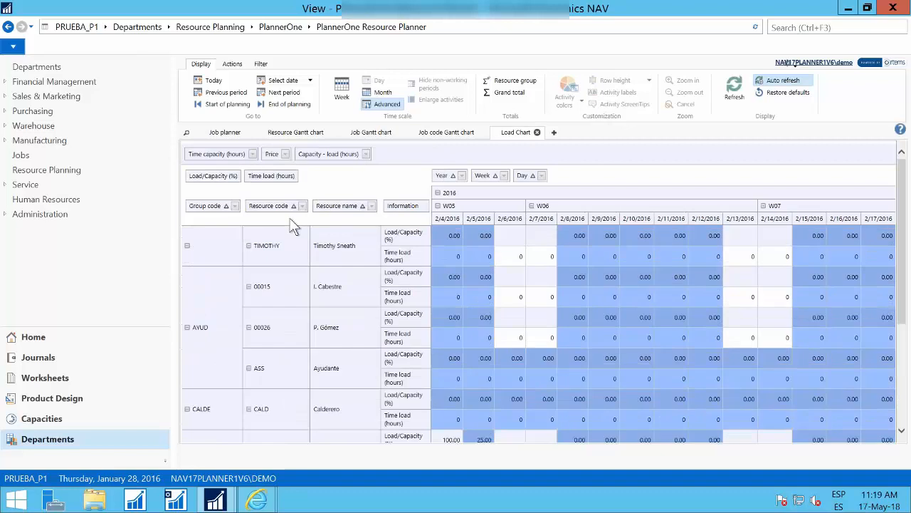
{"action": "scroll", "coordinate": [590, 321], "scroll_direction": "down", "scroll_amount": 1}
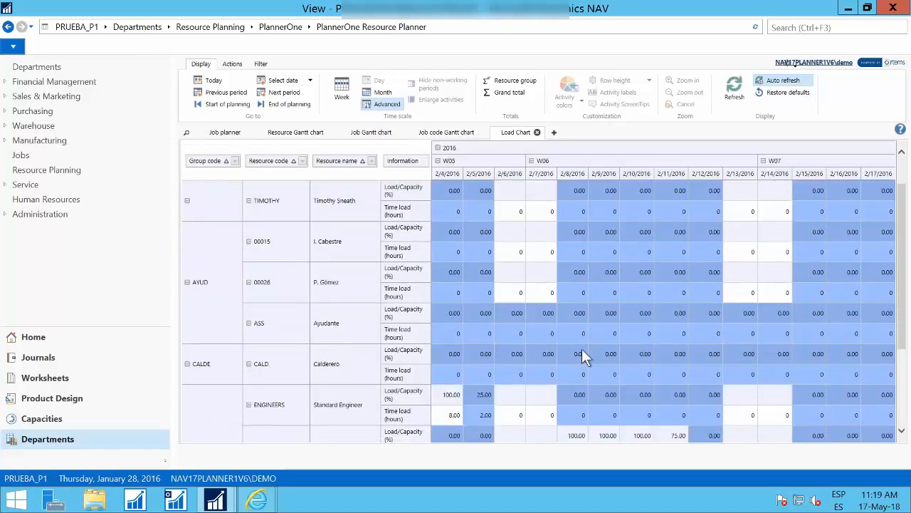
{"action": "left_click_drag", "start_coordinate": [436, 312], "coordinate": [792, 312]}
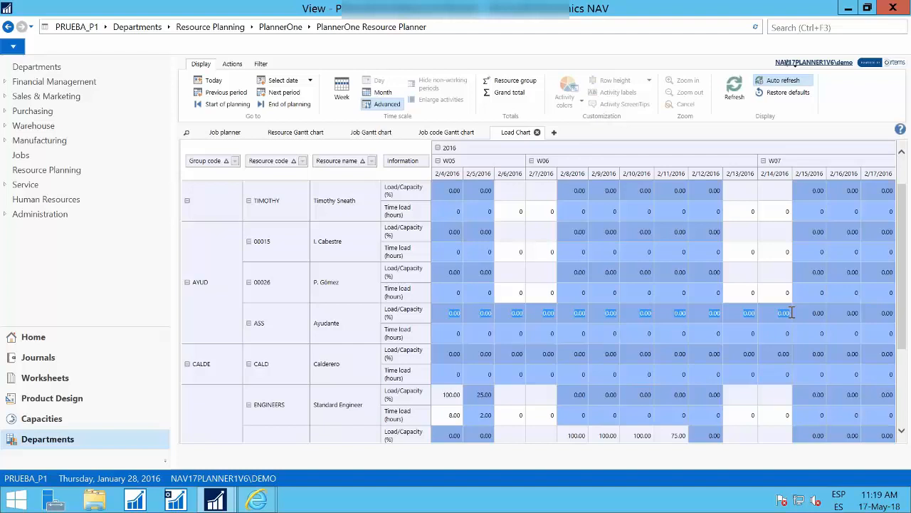
{"action": "left_click", "coordinate": [564, 328]}
{"action": "left_click_drag", "start_coordinate": [654, 334], "coordinate": [793, 336]}
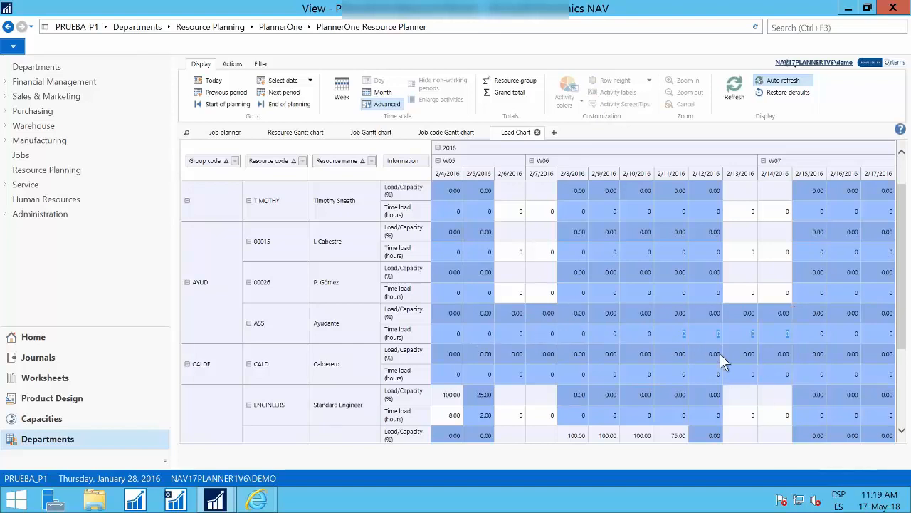
{"action": "scroll", "coordinate": [716, 353], "scroll_direction": "down", "scroll_amount": 3}
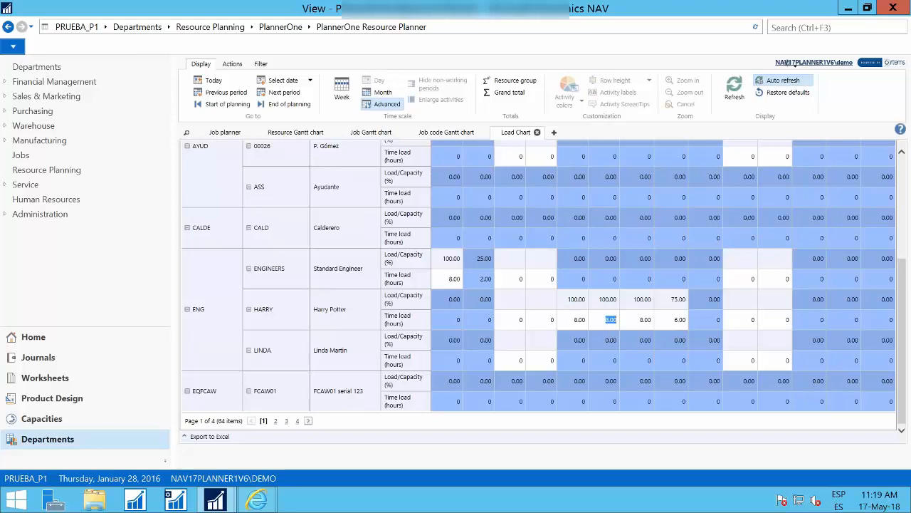
{"action": "left_click", "coordinate": [680, 321]}
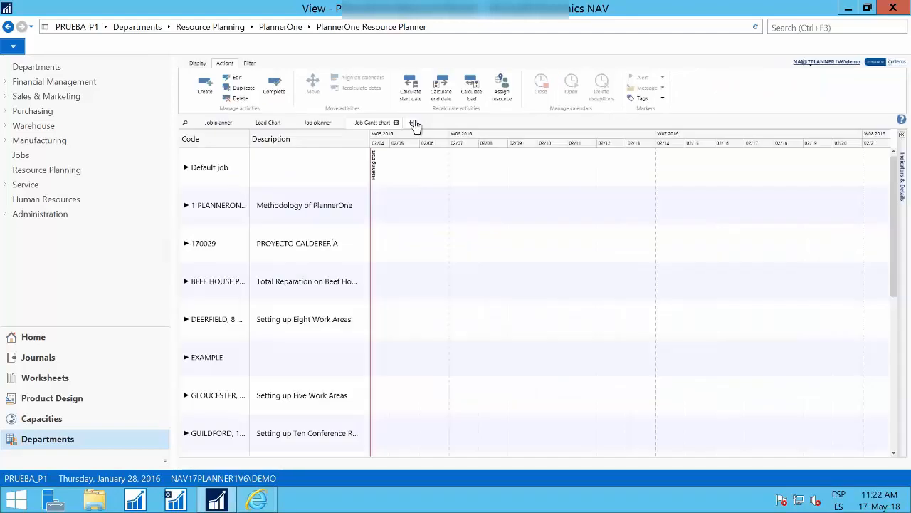
- Open the Resource Sequence interactive list and show the activities of the fifth listed resource
{"action": "left_click", "coordinate": [413, 123]}
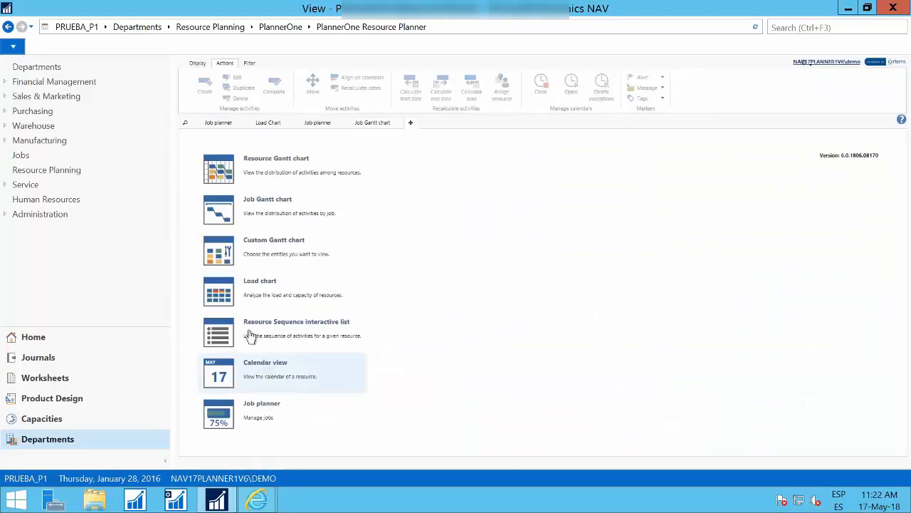
{"action": "left_click", "coordinate": [250, 331]}
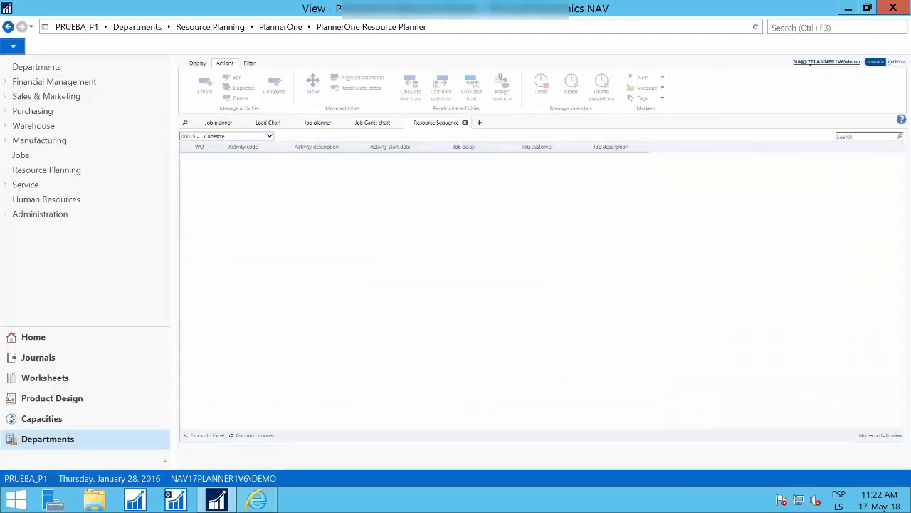
{"action": "left_click", "coordinate": [270, 136]}
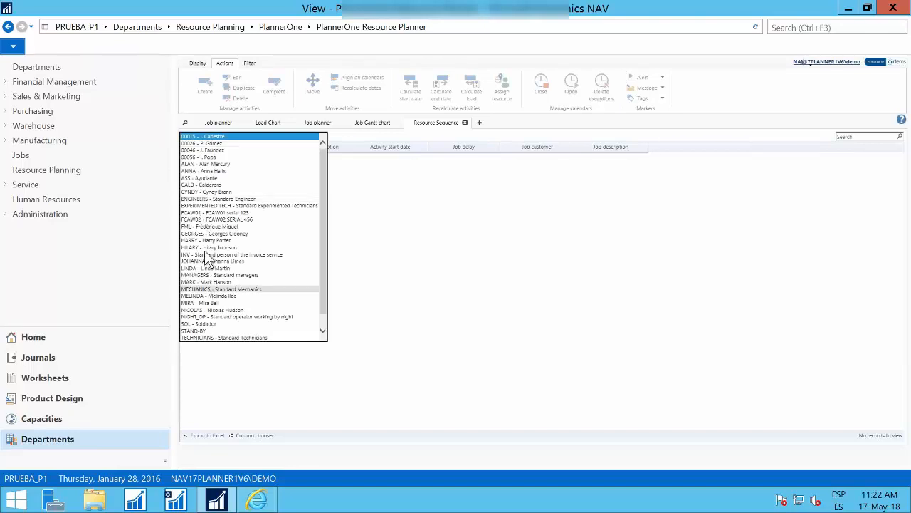
{"action": "left_click", "coordinate": [206, 164]}
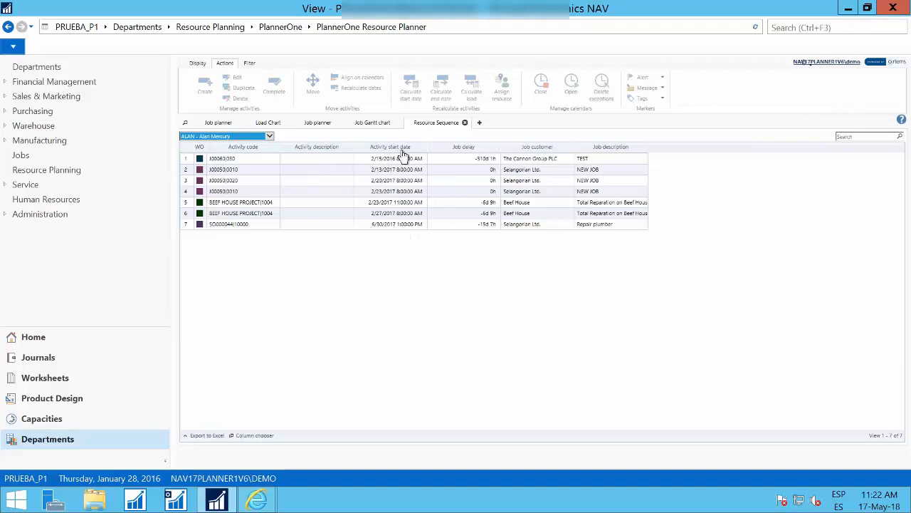
- Open the Calendar view and show the calendar of the same resource as in the Resource Sequence list
{"action": "left_click", "coordinate": [479, 124]}
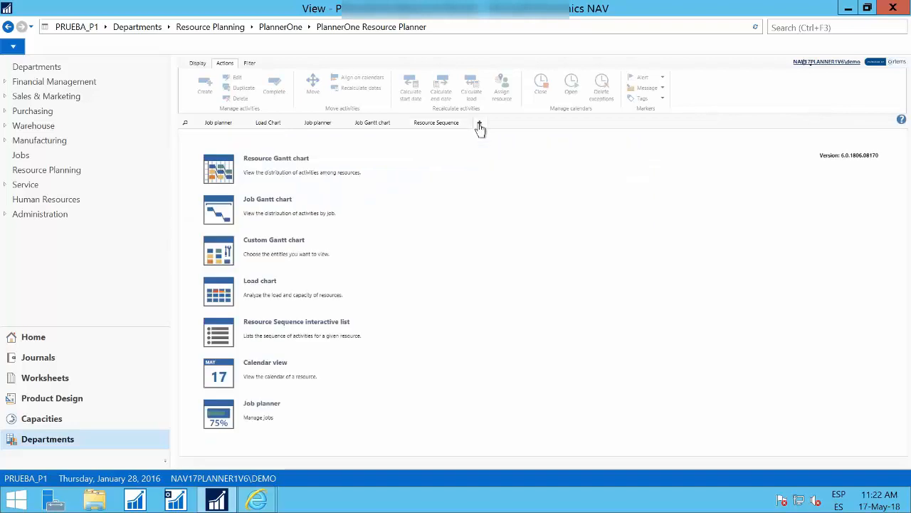
{"action": "left_click", "coordinate": [230, 380]}
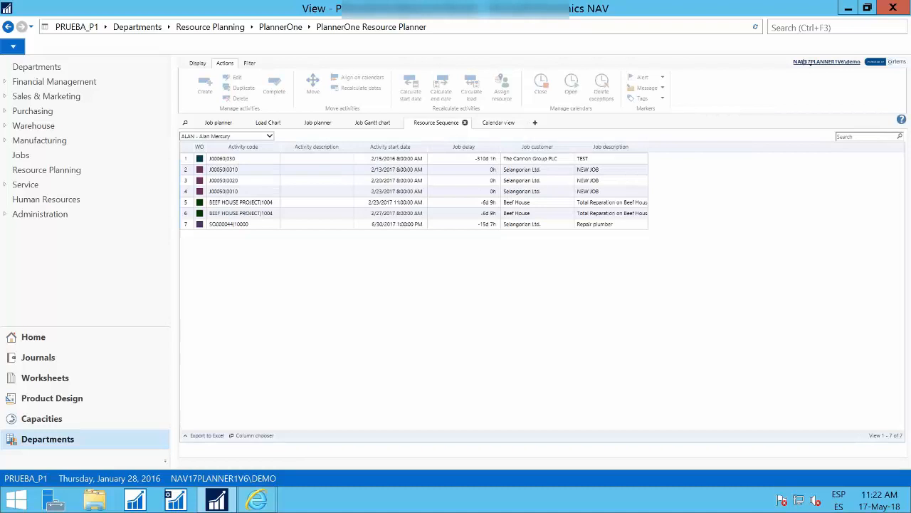
{"action": "left_click", "coordinate": [485, 126]}
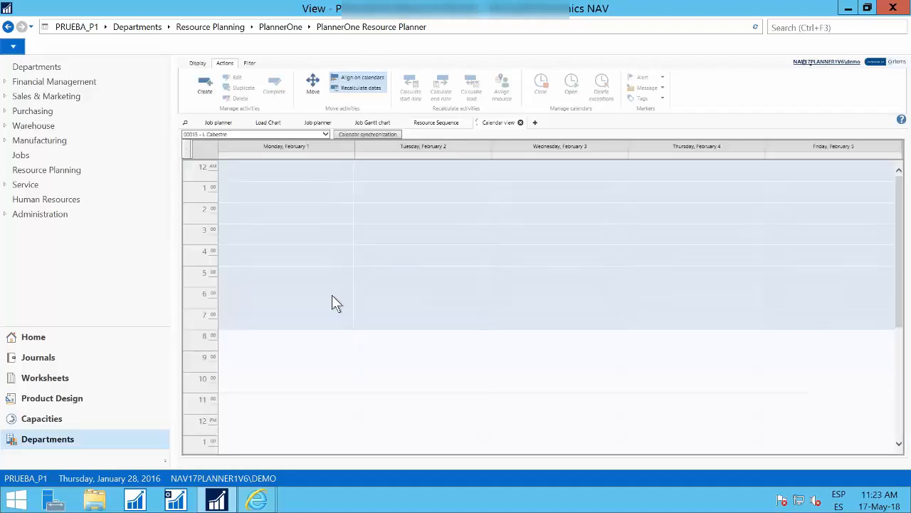
{"action": "left_click", "coordinate": [326, 134]}
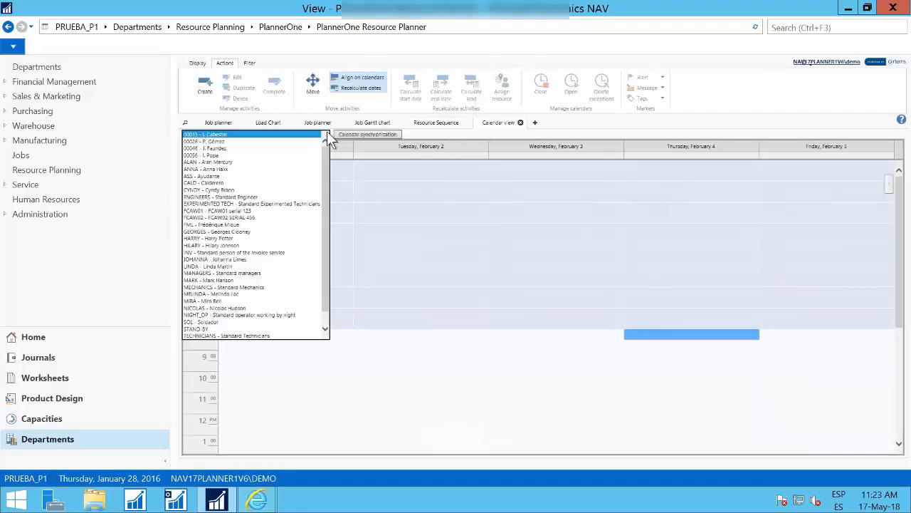
{"action": "left_click", "coordinate": [235, 161]}
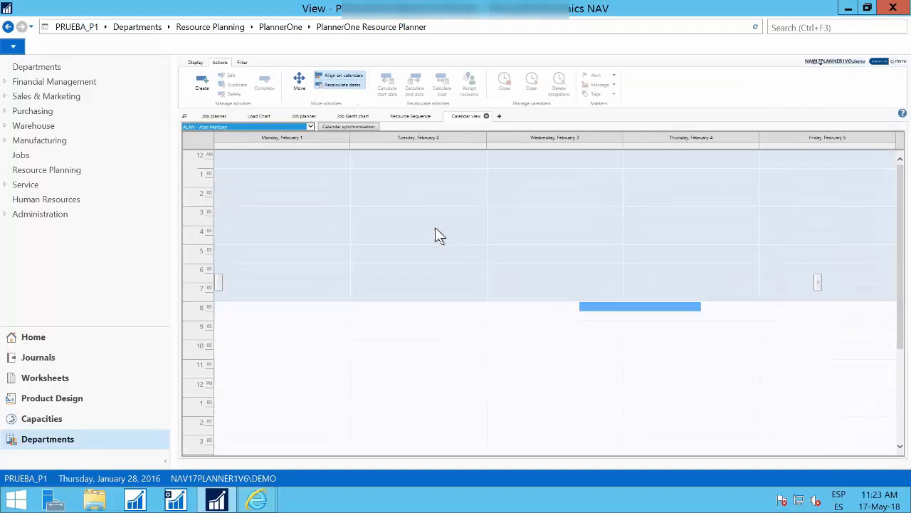
- Switch the resource's calendar from the week display to the Month time scale
{"action": "left_click", "coordinate": [194, 62]}
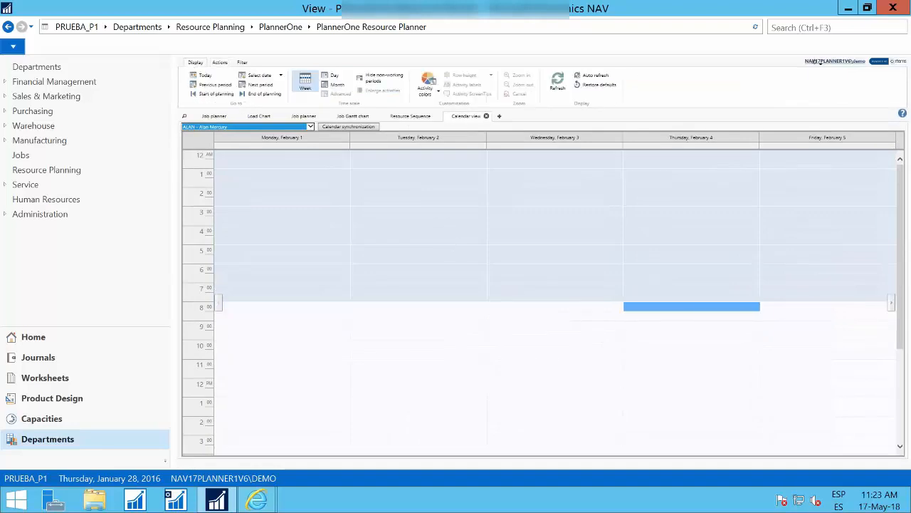
{"action": "left_click", "coordinate": [269, 92]}
{"action": "left_click", "coordinate": [336, 86]}
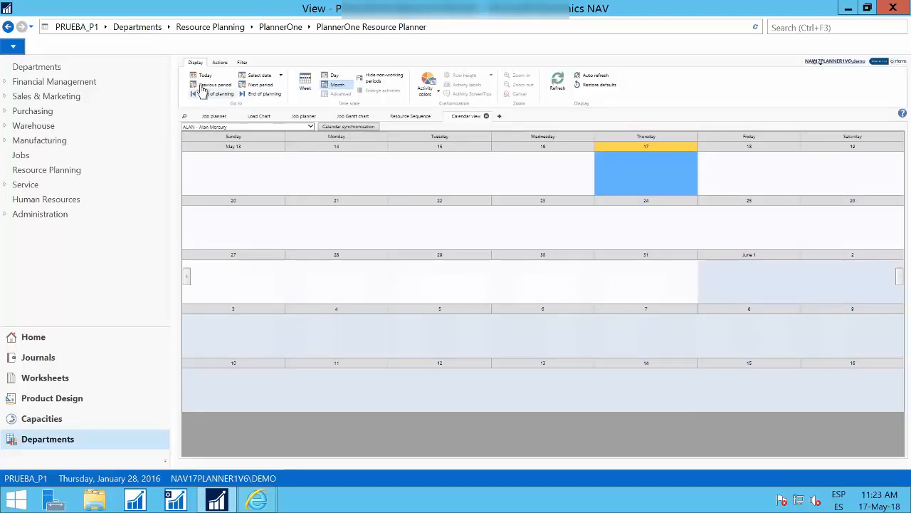
- Take the monthly calendar to February 4, 2018, and back to the start of planning
{"action": "left_click", "coordinate": [257, 76]}
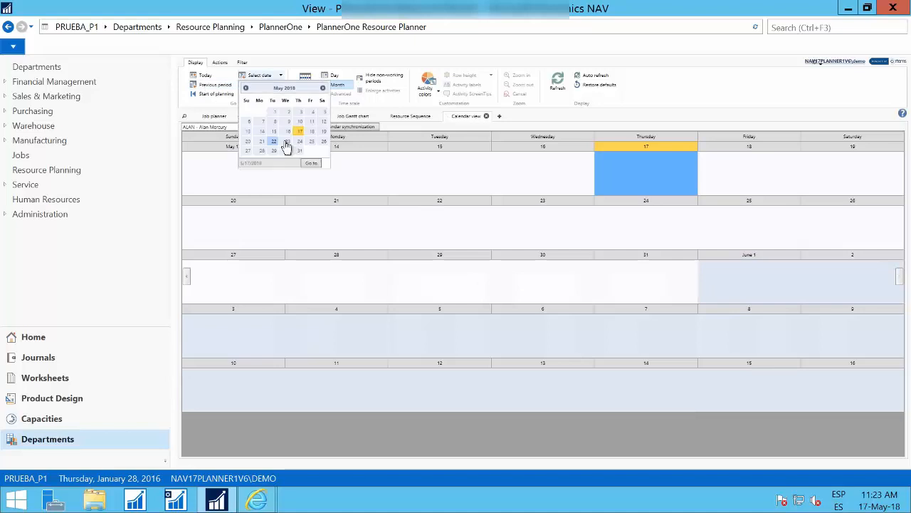
{"action": "left_click", "coordinate": [245, 88]}
{"action": "left_click", "coordinate": [246, 88]}
{"action": "left_click", "coordinate": [245, 88]}
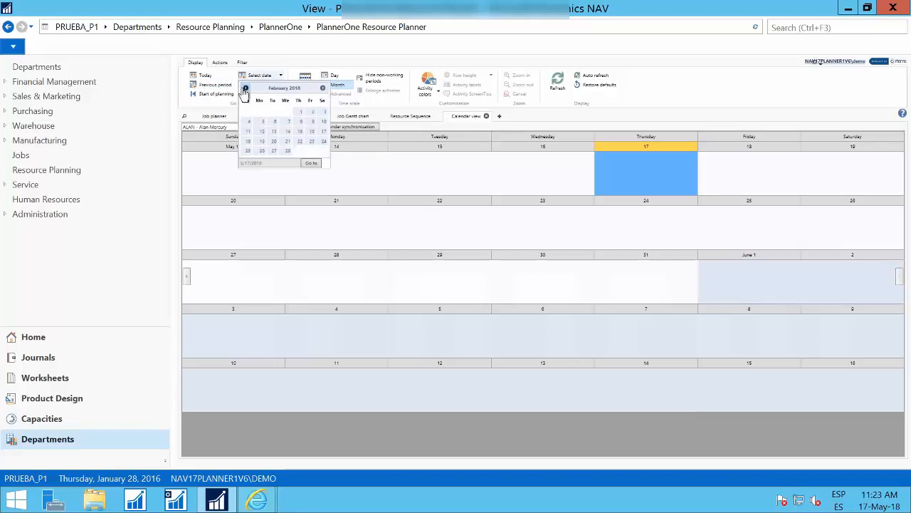
{"action": "left_click", "coordinate": [247, 121]}
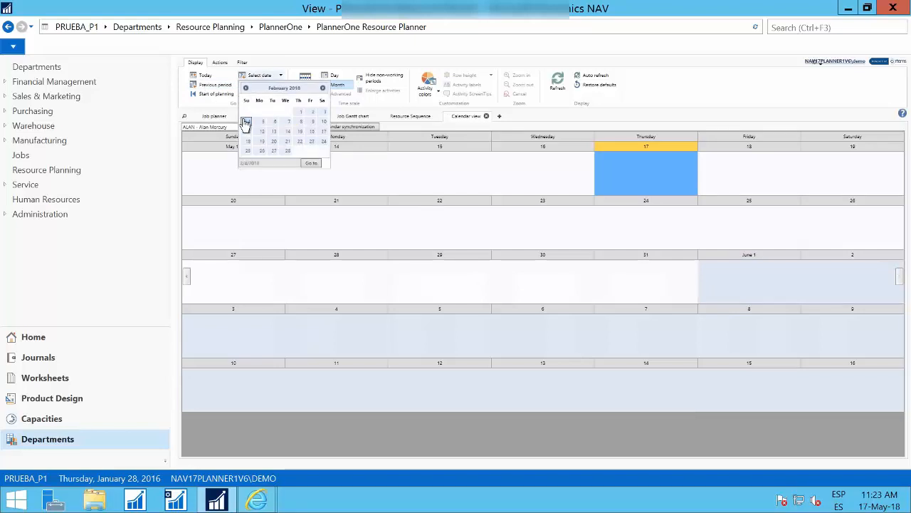
{"action": "left_click", "coordinate": [314, 165]}
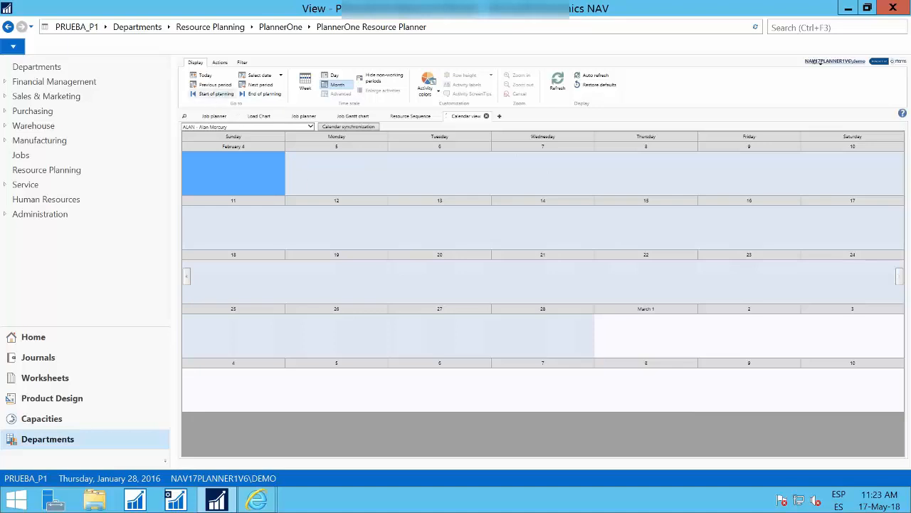
{"action": "left_click", "coordinate": [261, 93]}
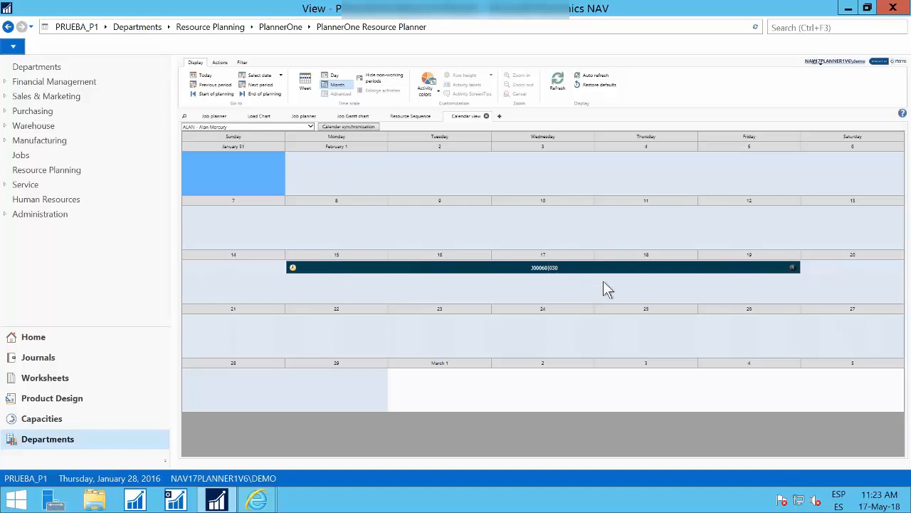
- Open the resource's calendar synchronization settings and read the Outlook URL through to its end
{"action": "left_click", "coordinate": [338, 127]}
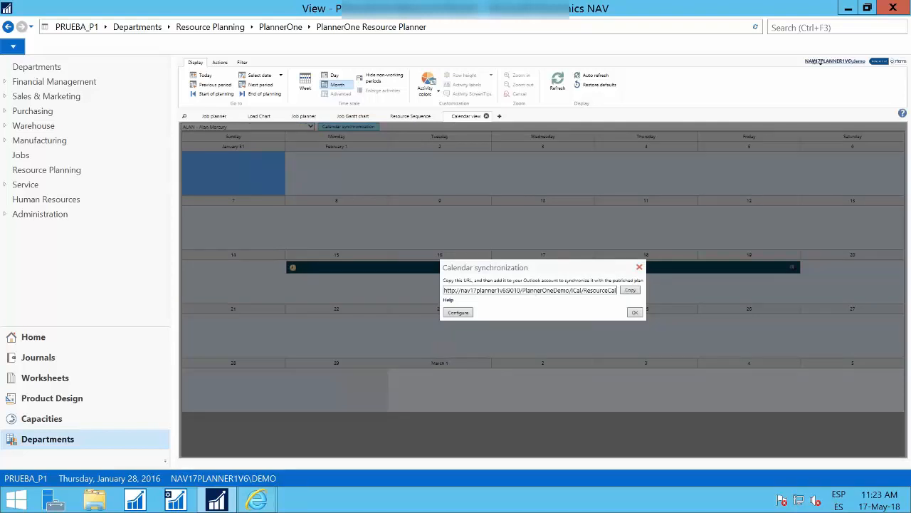
{"action": "left_click", "coordinate": [530, 290]}
{"action": "left_click", "coordinate": [650, 291]}
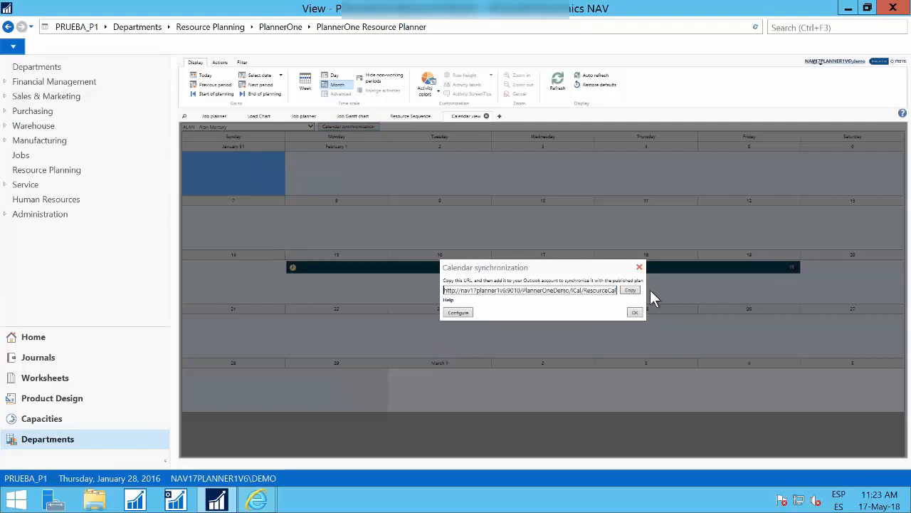
{"action": "key", "text": "Right"}
{"action": "key", "text": "Right"}
{"action": "key", "text": "Right"}
{"action": "key", "text": "Right"}
{"action": "key", "text": "Right"}
{"action": "key", "text": "Right"}
{"action": "key", "text": "Right"}
{"action": "key", "text": "Right"}
{"action": "key", "text": "Right"}
{"action": "key", "text": "Right"}
{"action": "key", "text": "Right"}
{"action": "key", "text": "Right"}
{"action": "key", "text": "Right"}
{"action": "key", "text": "Right"}
{"action": "key", "text": "Right"}
{"action": "key", "text": "Right"}
{"action": "key", "text": "Right"}
{"action": "key", "text": "Right"}
{"action": "key", "text": "Right"}
{"action": "key", "text": "Right"}
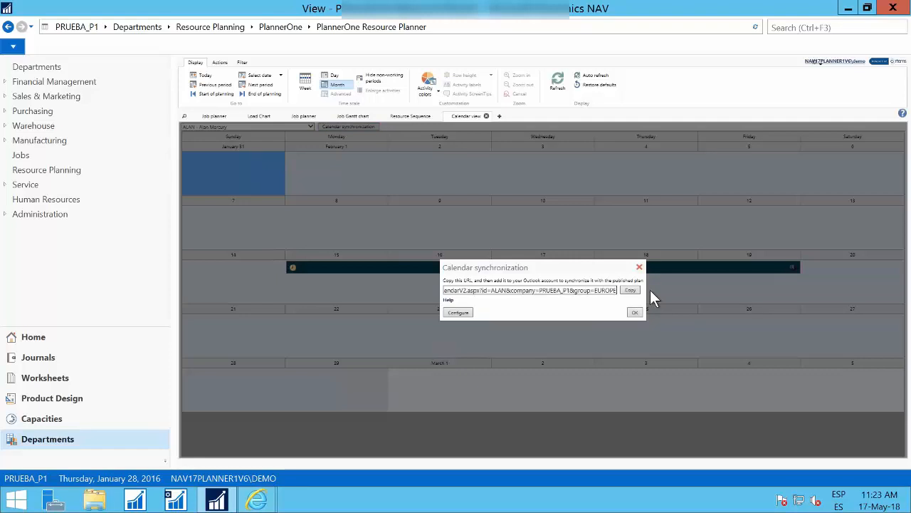
{"action": "key", "text": "Home"}
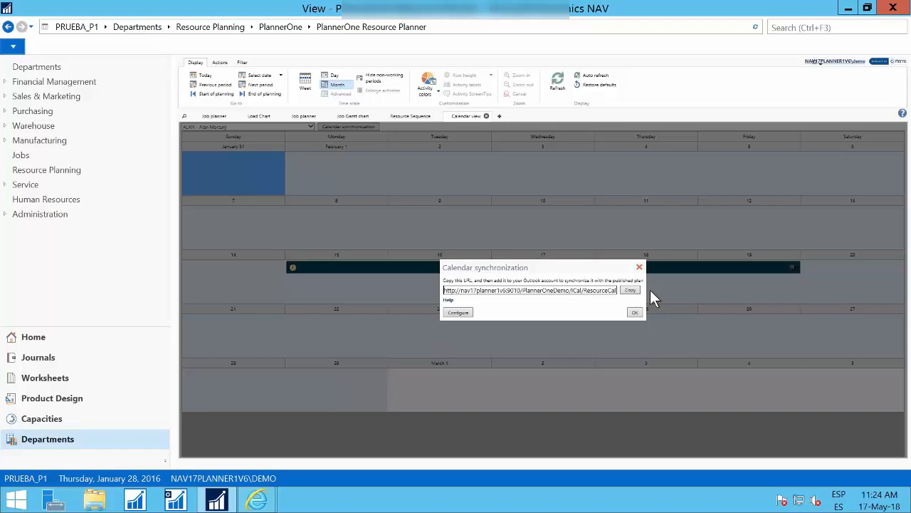
- Close the calendar synchronization settings, reopen them to select the Outlook URL, and close them again
{"action": "left_click", "coordinate": [639, 267]}
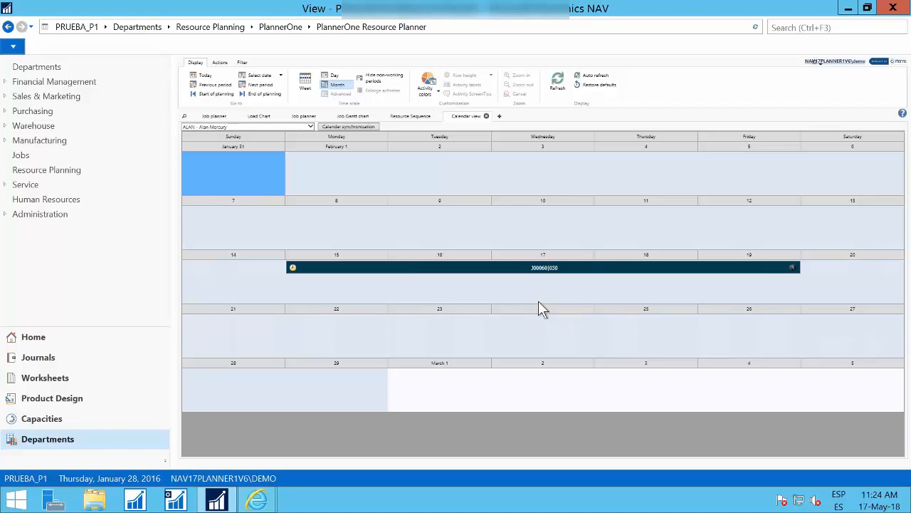
{"action": "left_click", "coordinate": [348, 126]}
{"action": "left_click", "coordinate": [484, 291]}
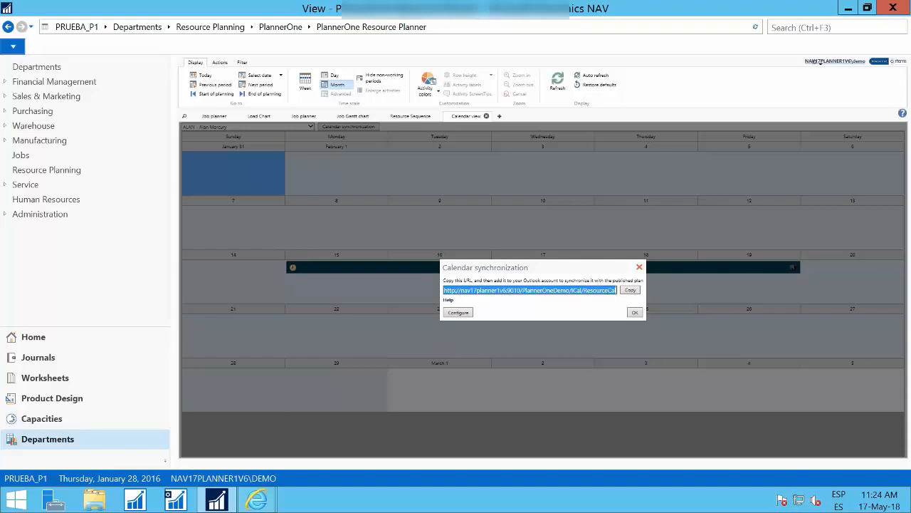
{"action": "left_click", "coordinate": [634, 313]}
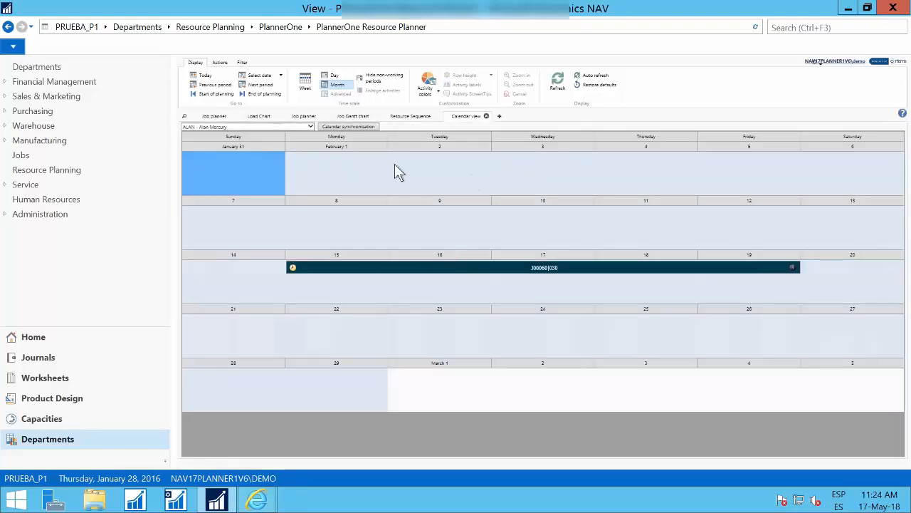
- Open a new Load chart view and take it to the date 2/4/2018
{"action": "left_click", "coordinate": [499, 116]}
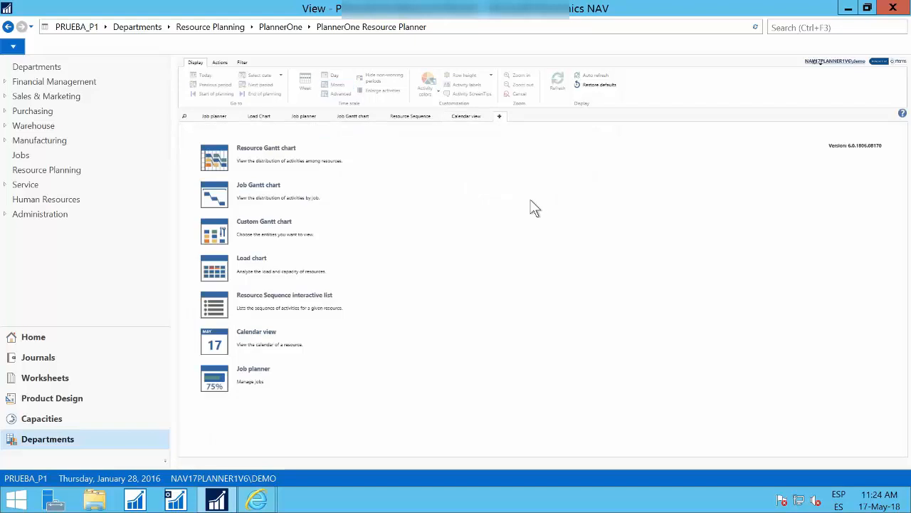
{"action": "left_click", "coordinate": [265, 271]}
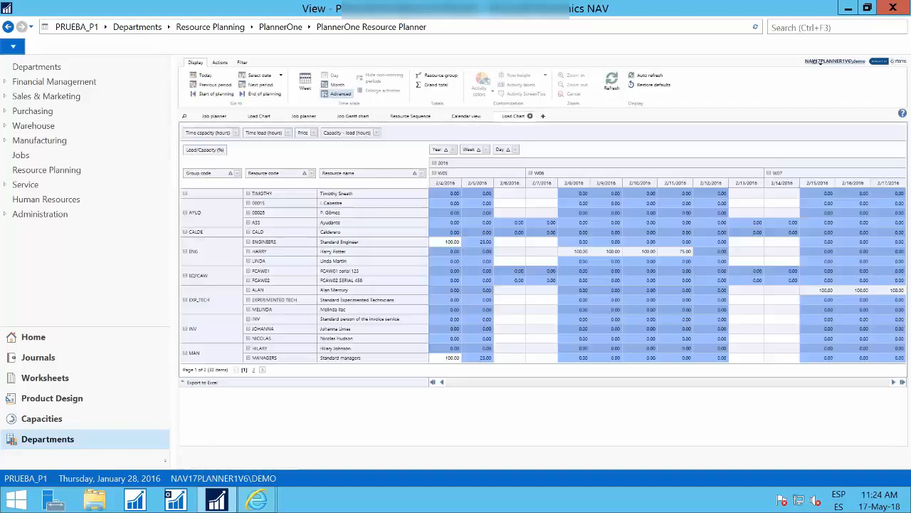
{"action": "left_click", "coordinate": [258, 75]}
{"action": "left_click", "coordinate": [249, 122]}
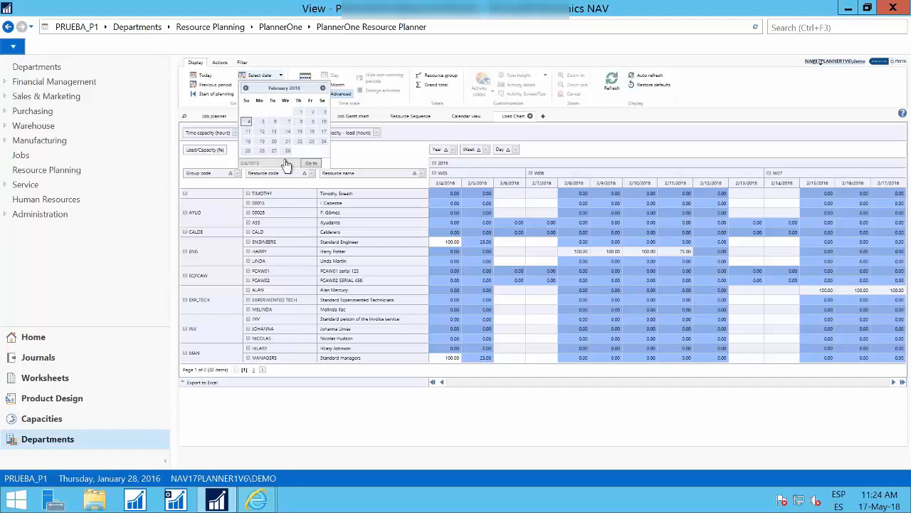
{"action": "left_click", "coordinate": [310, 163]}
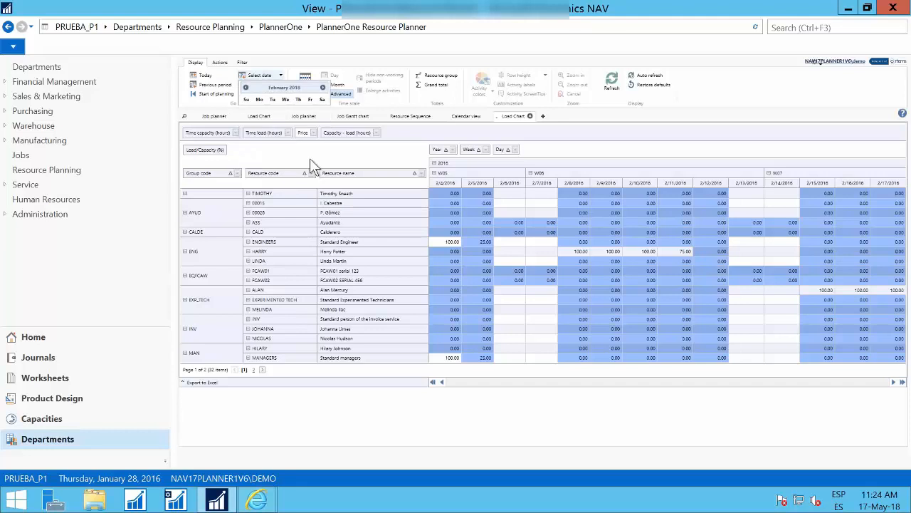
- Examine the resources' load and capacity percentages period by period from February through May 2018
{"action": "left_click", "coordinate": [894, 383]}
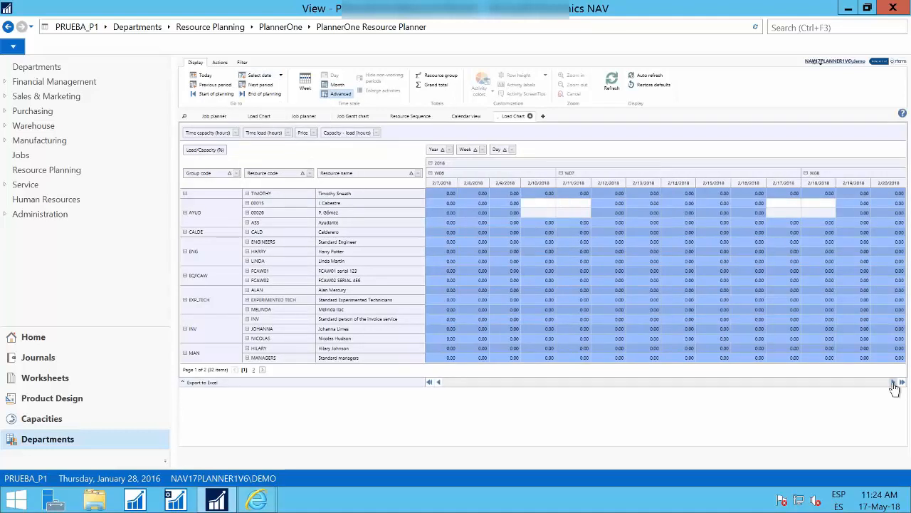
{"action": "left_click", "coordinate": [893, 383]}
{"action": "left_click", "coordinate": [893, 383]}
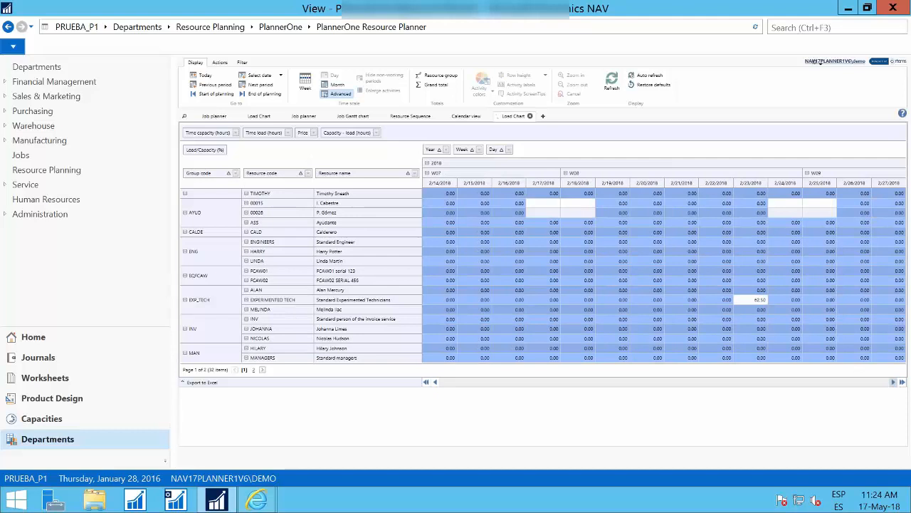
{"action": "left_click", "coordinate": [893, 383]}
{"action": "left_click", "coordinate": [893, 383]}
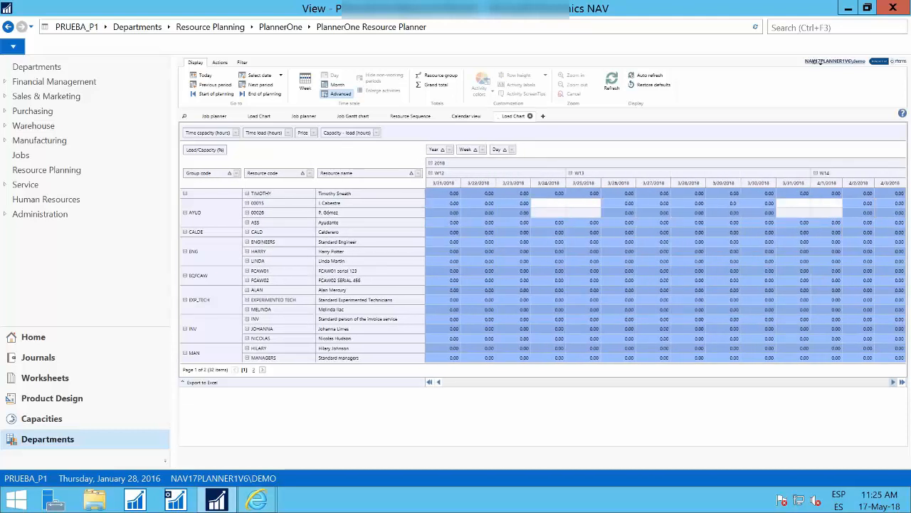
{"action": "left_click", "coordinate": [893, 383]}
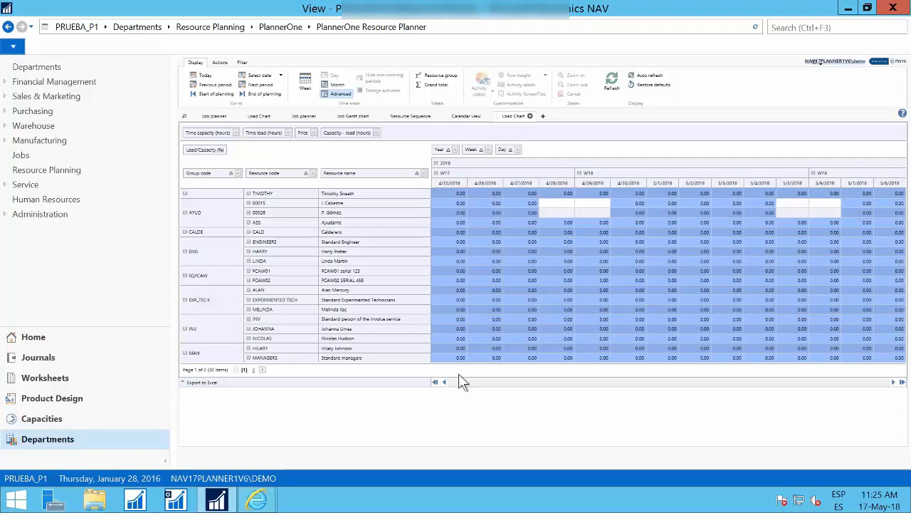
{"action": "left_click", "coordinate": [894, 384]}
{"action": "left_click", "coordinate": [894, 384]}
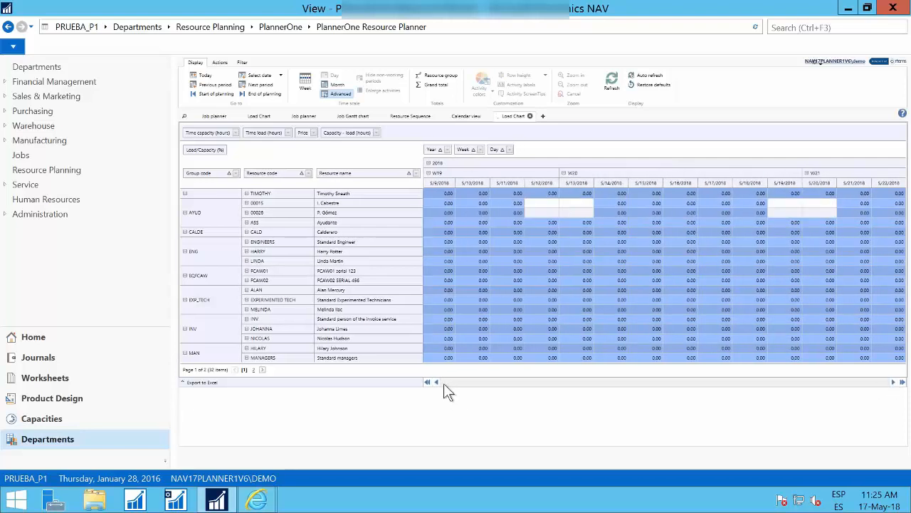
- Go back through the load chart's periods until it starts at 4/4/2018
{"action": "left_click", "coordinate": [436, 383]}
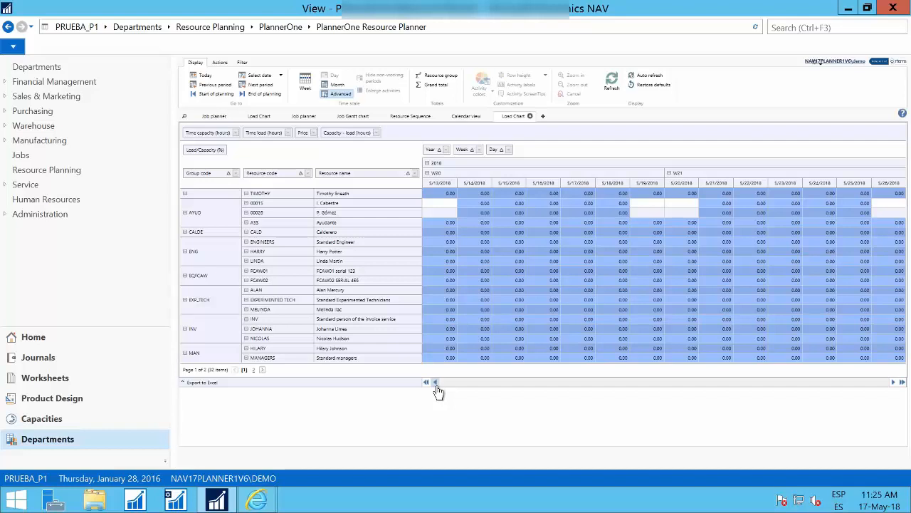
{"action": "left_click", "coordinate": [435, 382]}
{"action": "left_click", "coordinate": [435, 382]}
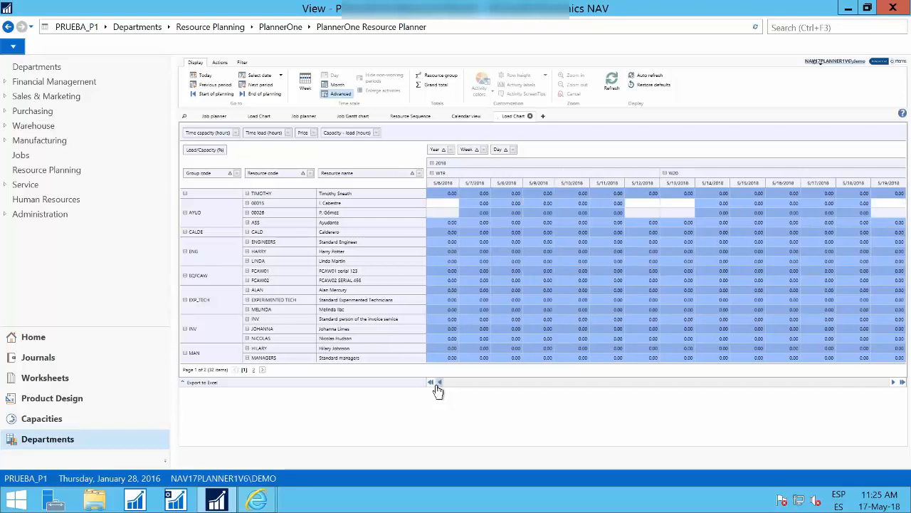
{"action": "left_click", "coordinate": [435, 382]}
{"action": "left_click", "coordinate": [436, 382]}
{"action": "left_click", "coordinate": [436, 382]}
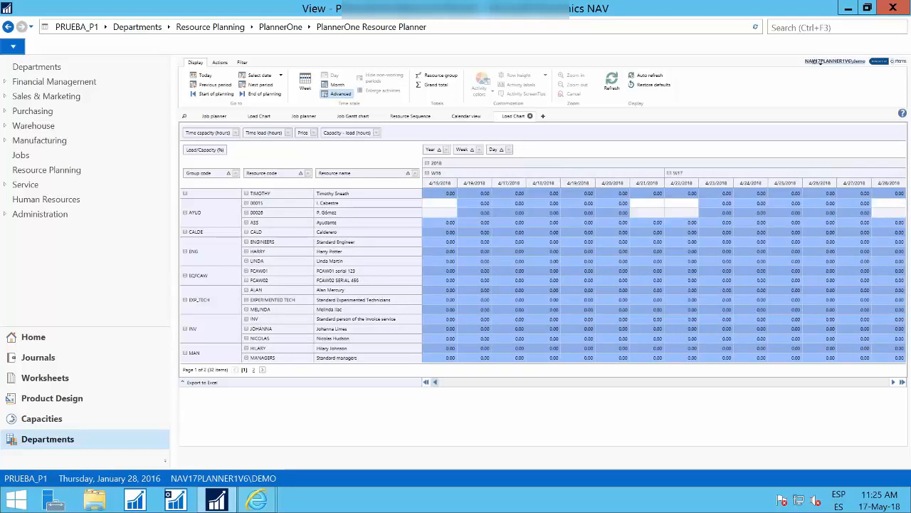
{"action": "left_click", "coordinate": [436, 382]}
{"action": "left_click", "coordinate": [436, 383]}
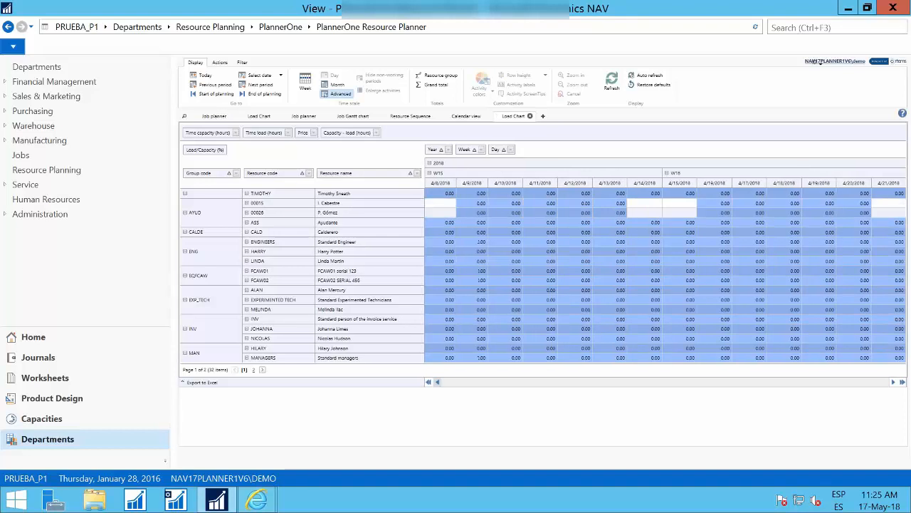
{"action": "left_click", "coordinate": [435, 382]}
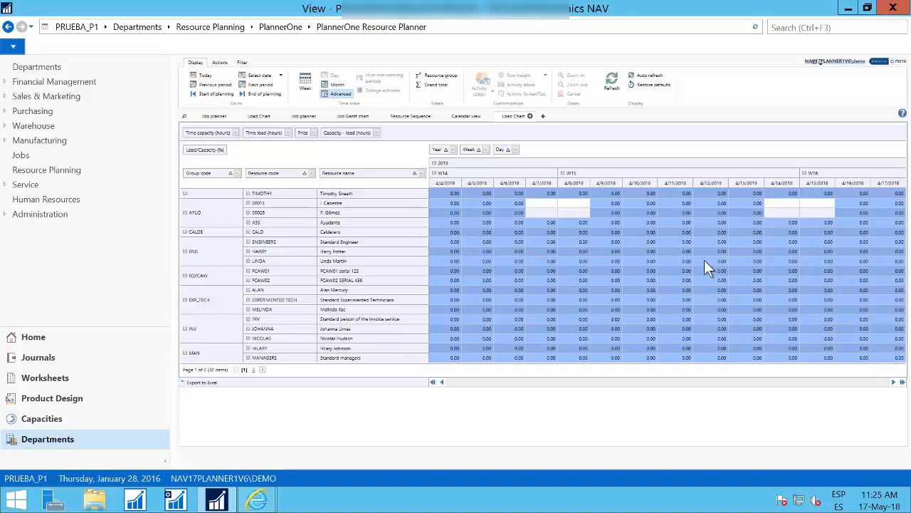
- Start exporting the load chart to Excel and cancel the file download
{"action": "left_click", "coordinate": [202, 383]}
{"action": "left_click_drag", "start_coordinate": [479, 150], "coordinate": [453, 178]}
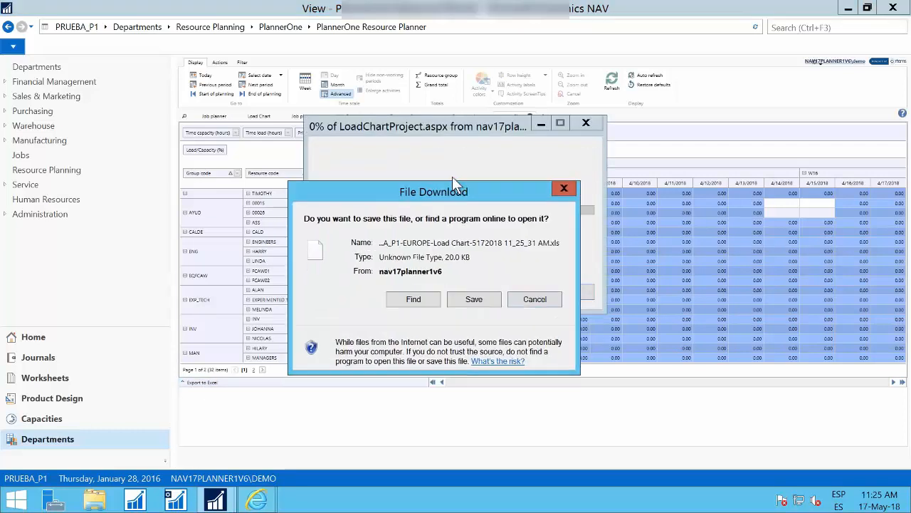
{"action": "left_click", "coordinate": [525, 301]}
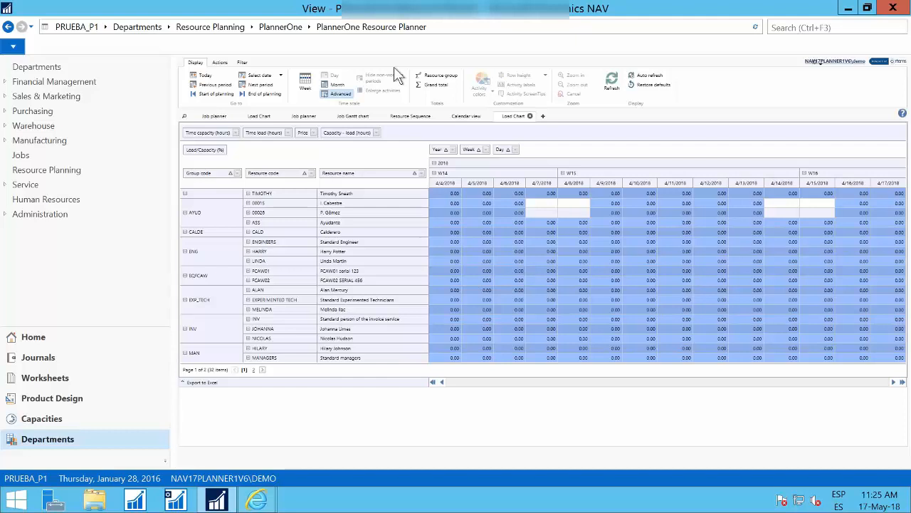
- Return to the first Job planner view and highlight the title of J00050 NEW JOB among the completely planned jobs
{"action": "left_click", "coordinate": [214, 116]}
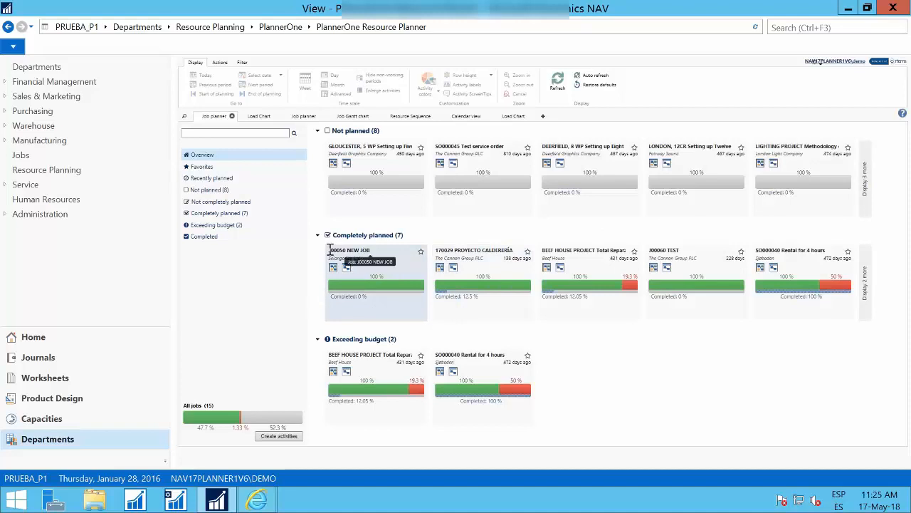
{"action": "left_click_drag", "start_coordinate": [330, 250], "coordinate": [361, 251]}
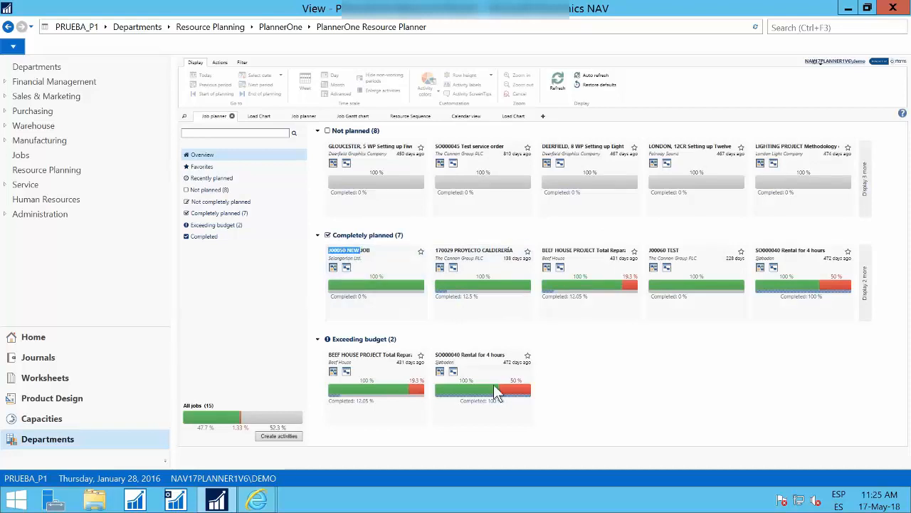
{"action": "left_click", "coordinate": [664, 385]}
- Close the Job Gantt chart, Calendar view and most recently opened Load Chart views
{"action": "left_click", "coordinate": [353, 116]}
{"action": "left_click", "coordinate": [372, 116]}
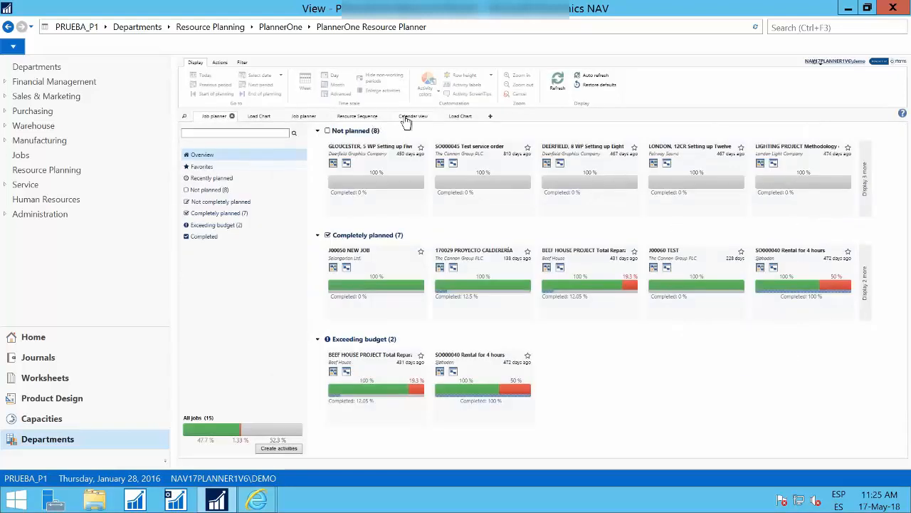
{"action": "left_click", "coordinate": [432, 119]}
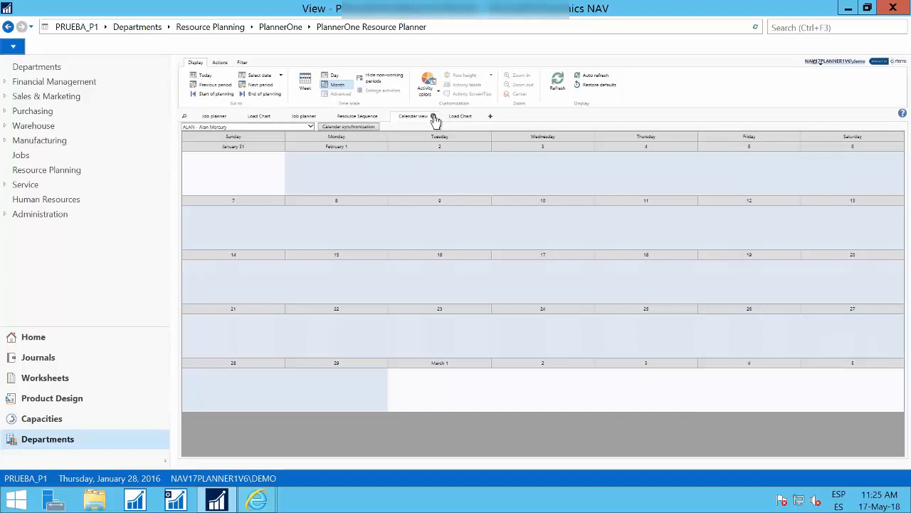
{"action": "left_click", "coordinate": [433, 117]}
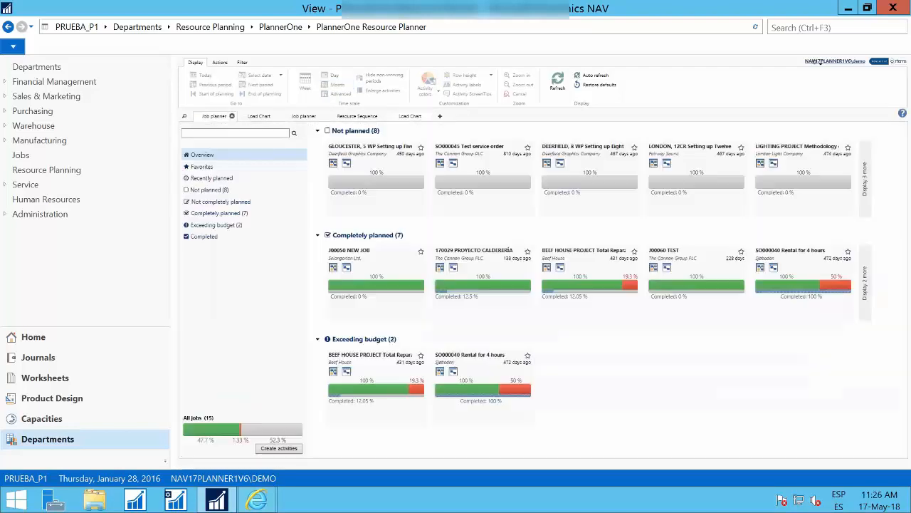
{"action": "left_click", "coordinate": [429, 122]}
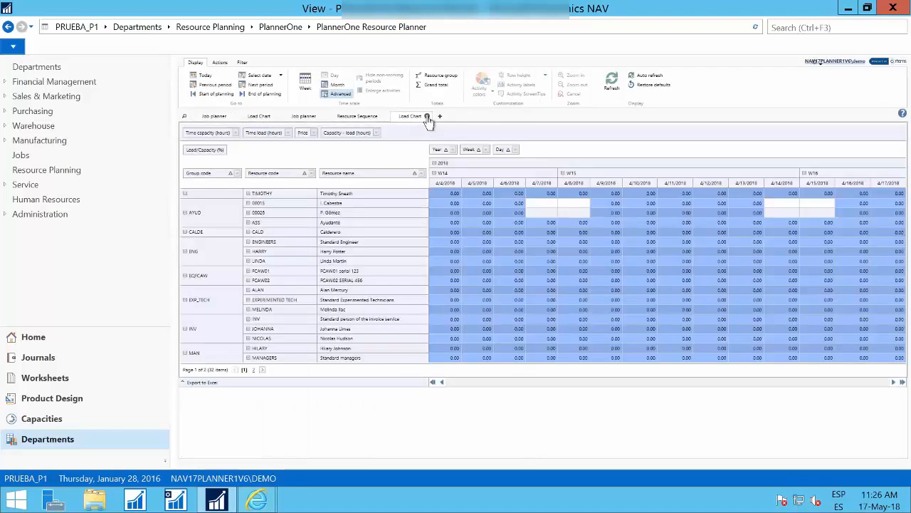
{"action": "left_click", "coordinate": [427, 118]}
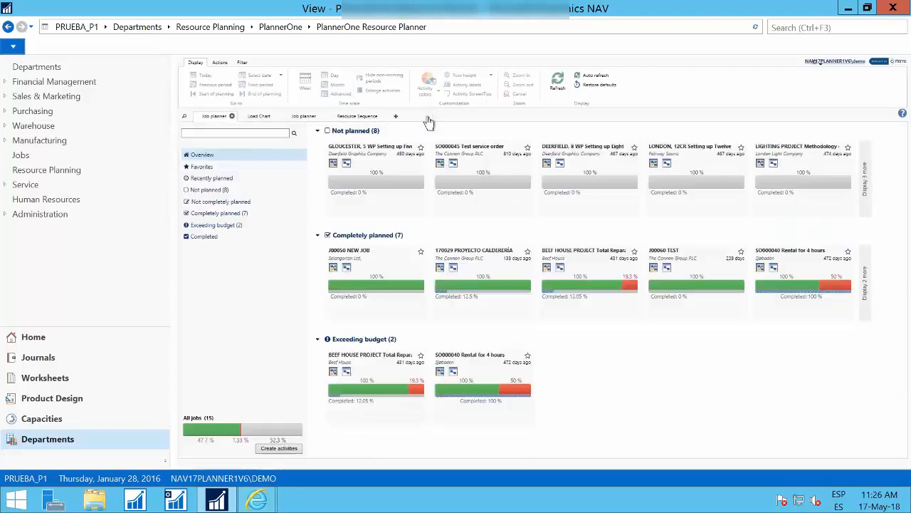
- Open the Gantt chart of job J00050 NEW JOB and select the first activity of JOB TASK SAMPLE
{"action": "left_click", "coordinate": [347, 270]}
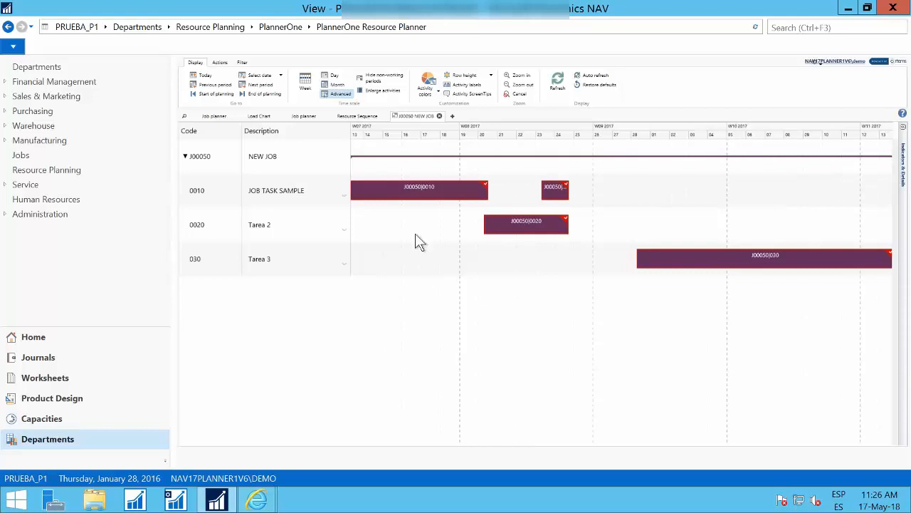
{"action": "left_click", "coordinate": [538, 253]}
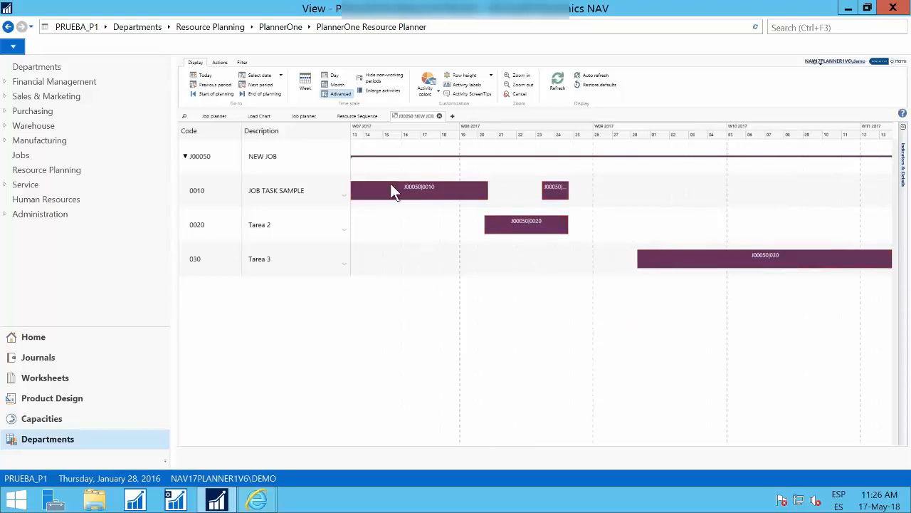
{"action": "left_click_drag", "start_coordinate": [610, 291], "coordinate": [719, 301]}
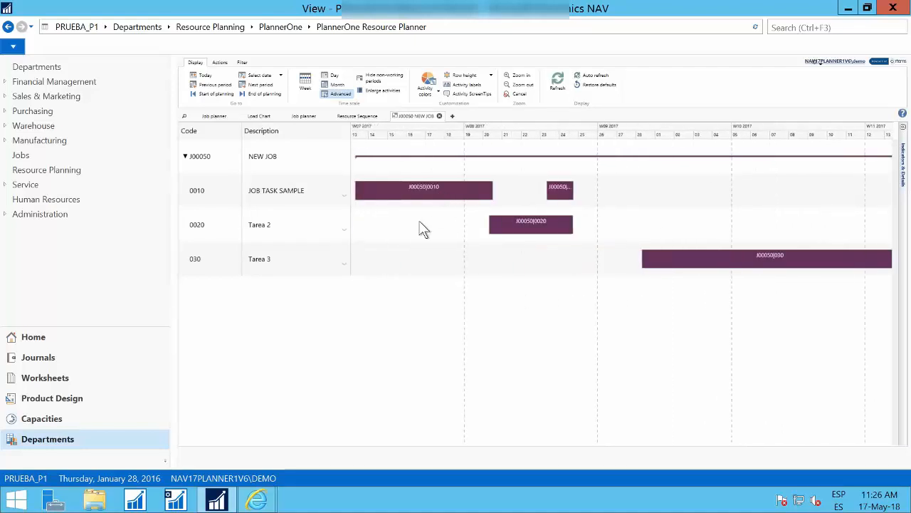
{"action": "left_click", "coordinate": [451, 202]}
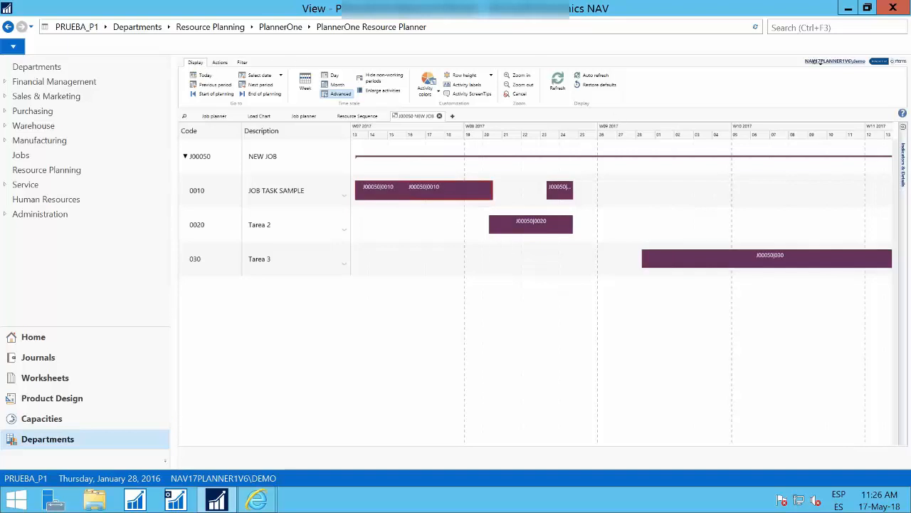
- Add Act. resource name to the activity labels of the job's Gantt chart
{"action": "left_click", "coordinate": [464, 84]}
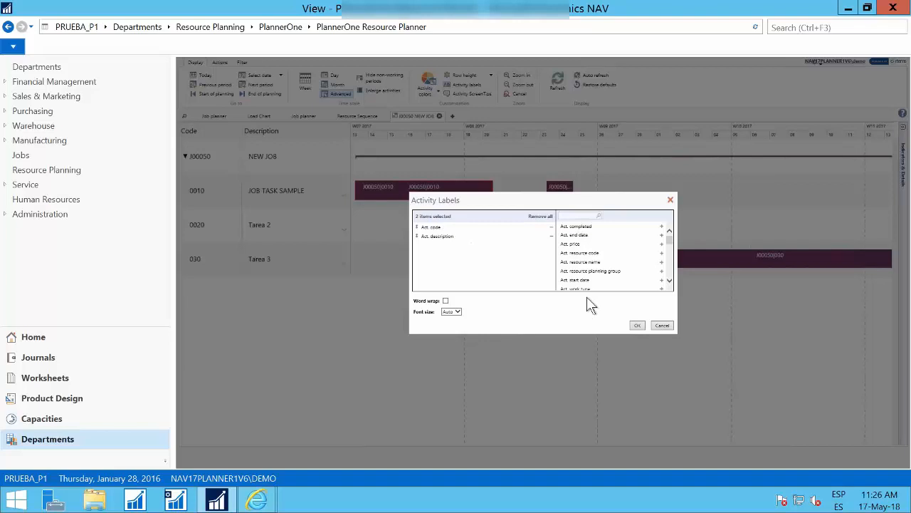
{"action": "left_click", "coordinate": [661, 262]}
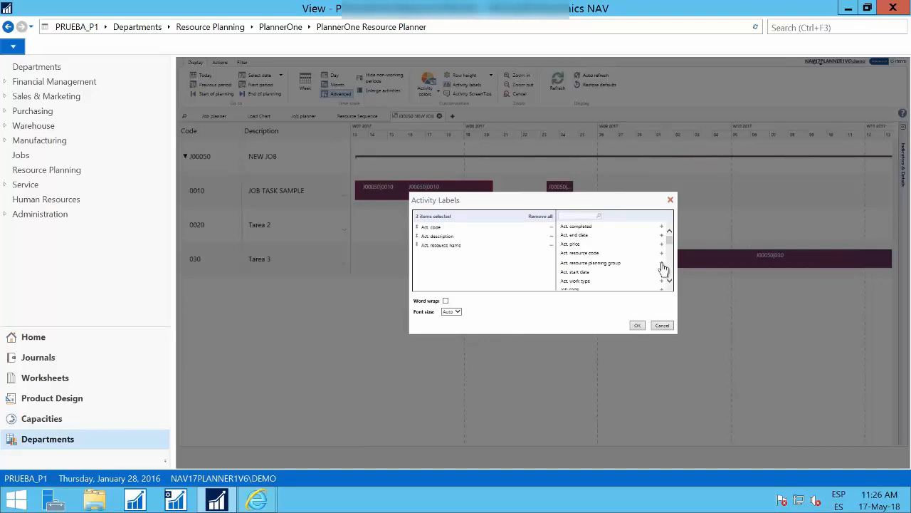
{"action": "left_click", "coordinate": [636, 324]}
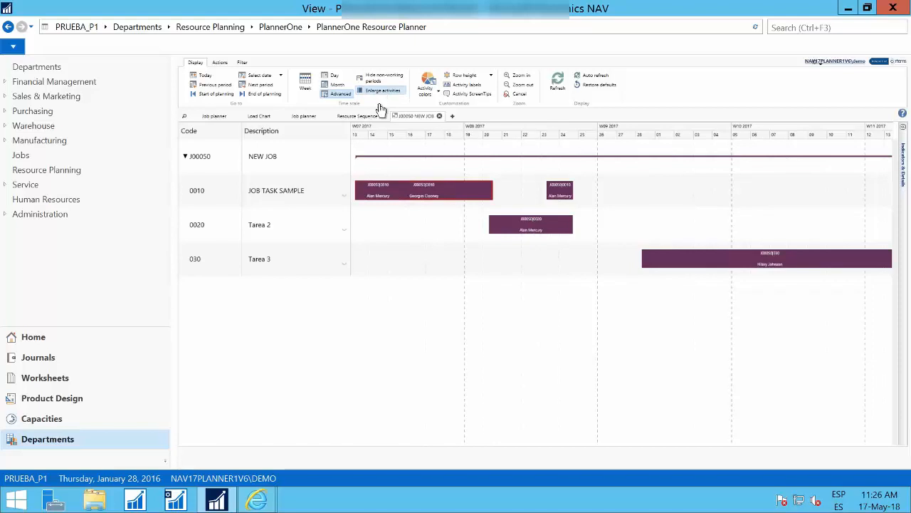
- Set the row height of the job's Gantt chart to Large
{"action": "left_click", "coordinate": [478, 85]}
{"action": "key", "text": "Escape"}
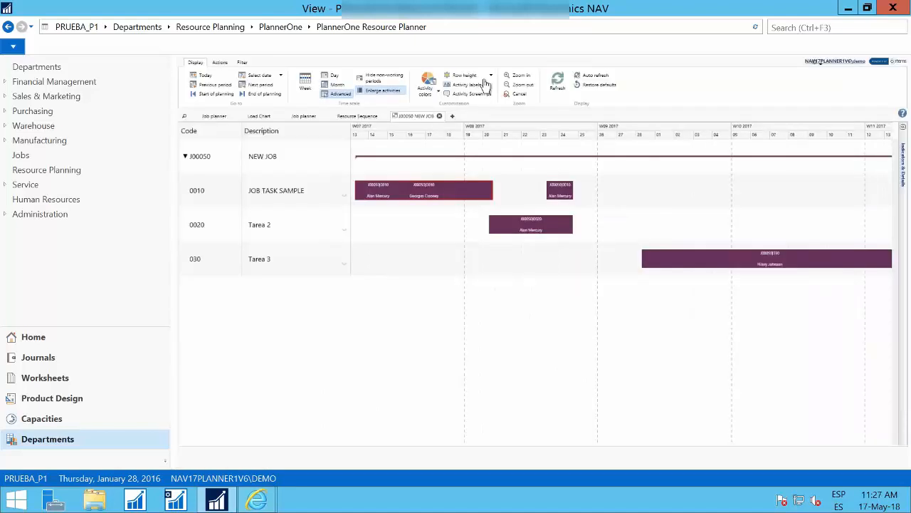
{"action": "left_click", "coordinate": [491, 75]}
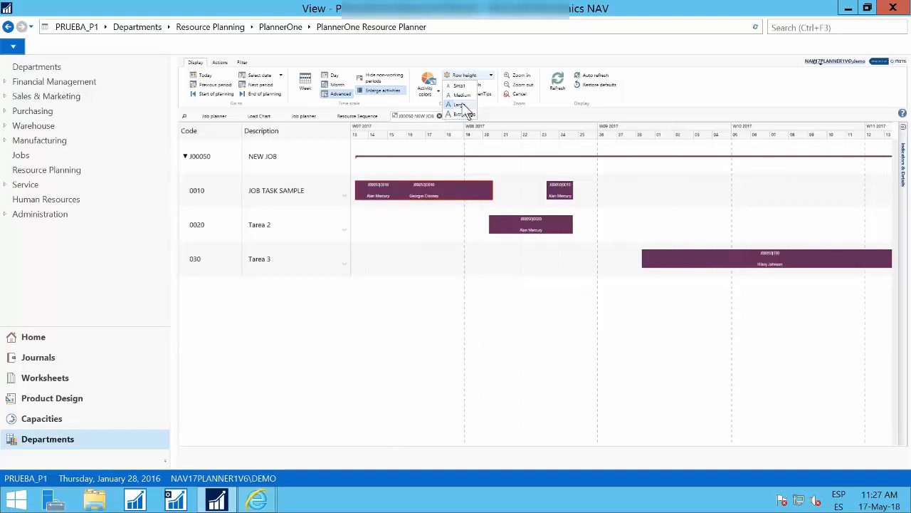
{"action": "left_click", "coordinate": [461, 105]}
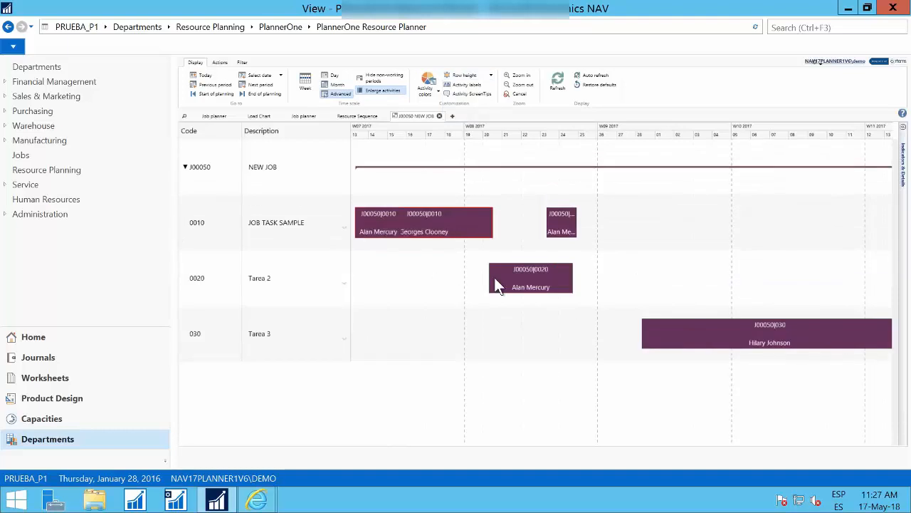
{"action": "left_click_drag", "start_coordinate": [470, 279], "coordinate": [509, 278]}
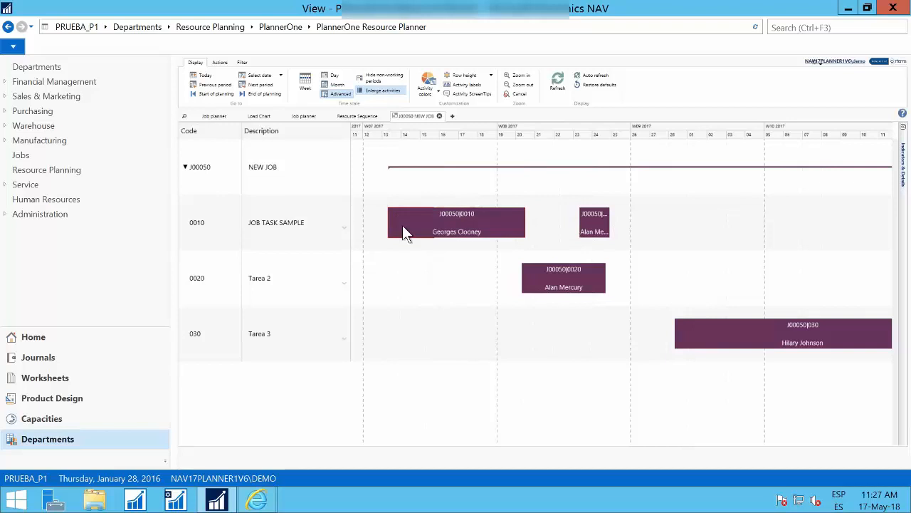
- Open the Tarea 2 activity for editing and review its code, job, task, planning line, resource, start and end dates, and load
{"action": "mouse_move", "coordinate": [487, 235]}
{"action": "double_click", "coordinate": [569, 285]}
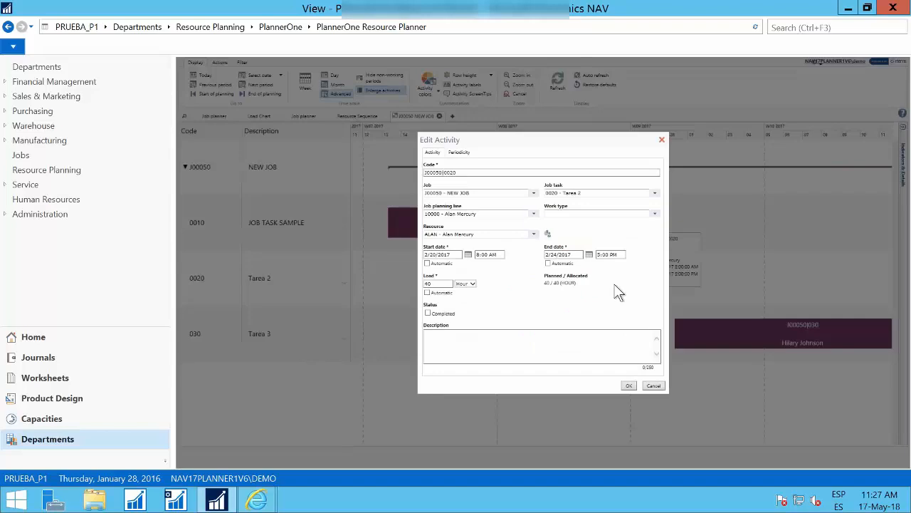
{"action": "left_click_drag", "start_coordinate": [559, 139], "coordinate": [519, 138]}
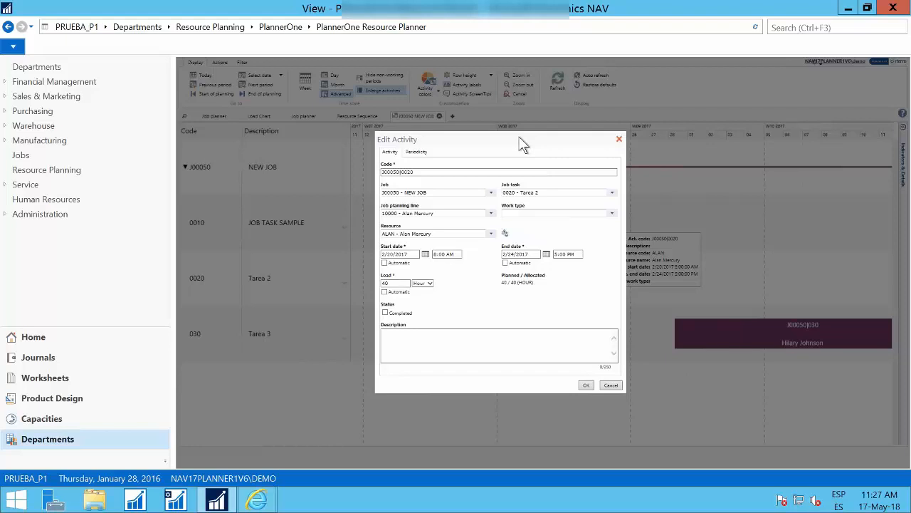
{"action": "left_click", "coordinate": [427, 172]}
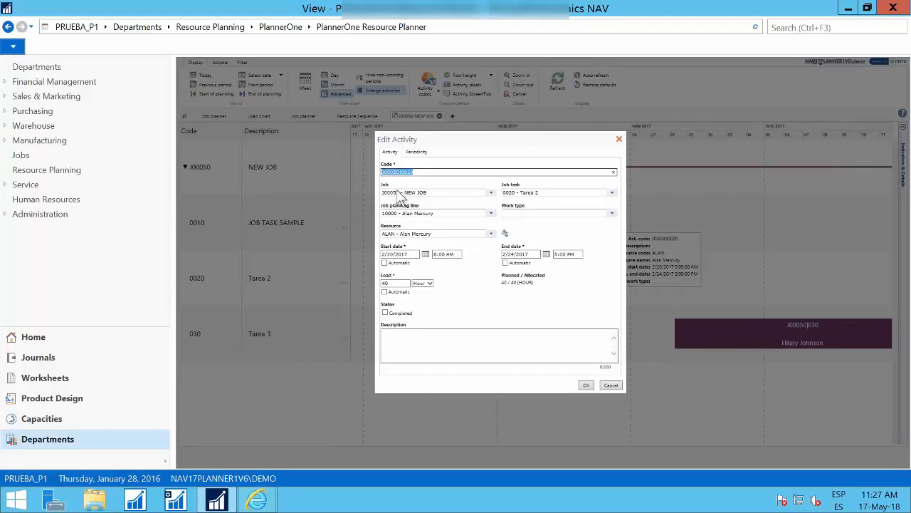
{"action": "left_click", "coordinate": [443, 171]}
{"action": "left_click", "coordinate": [433, 192]}
{"action": "left_click", "coordinate": [547, 191]}
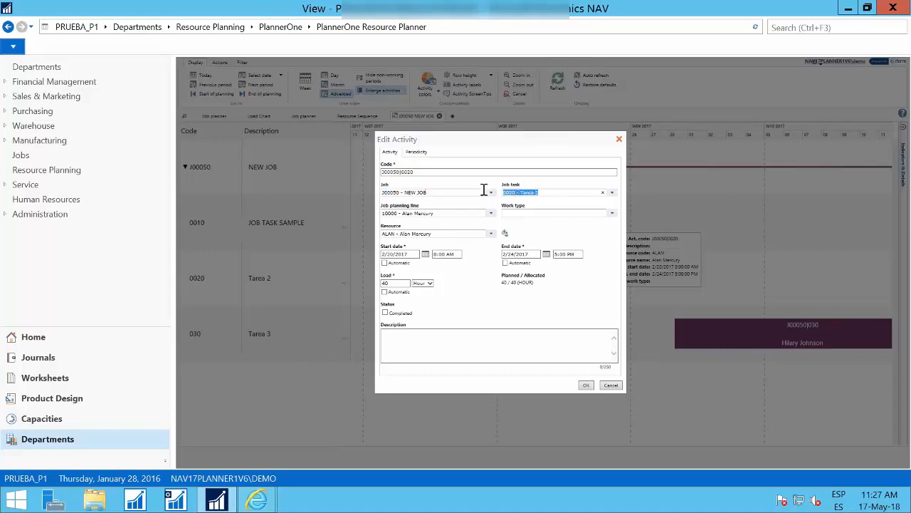
{"action": "left_click", "coordinate": [435, 212]}
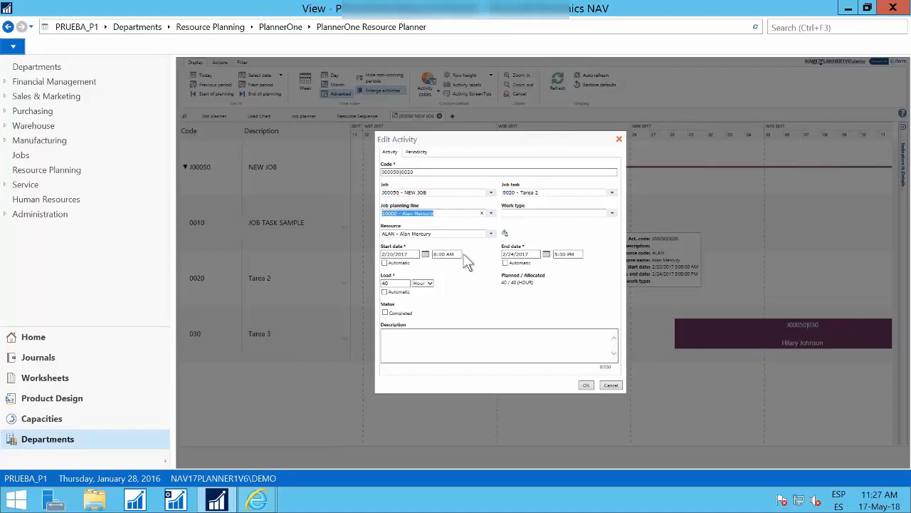
{"action": "left_click", "coordinate": [391, 232]}
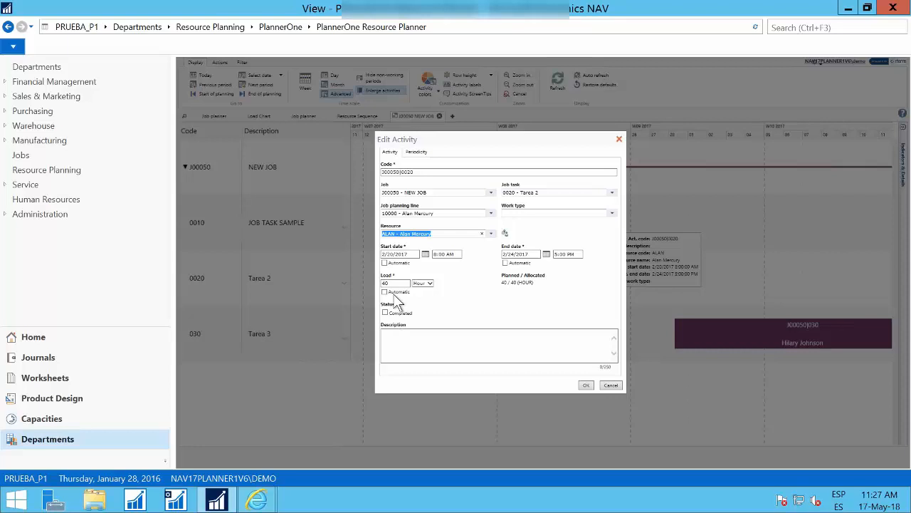
{"action": "left_click", "coordinate": [404, 254]}
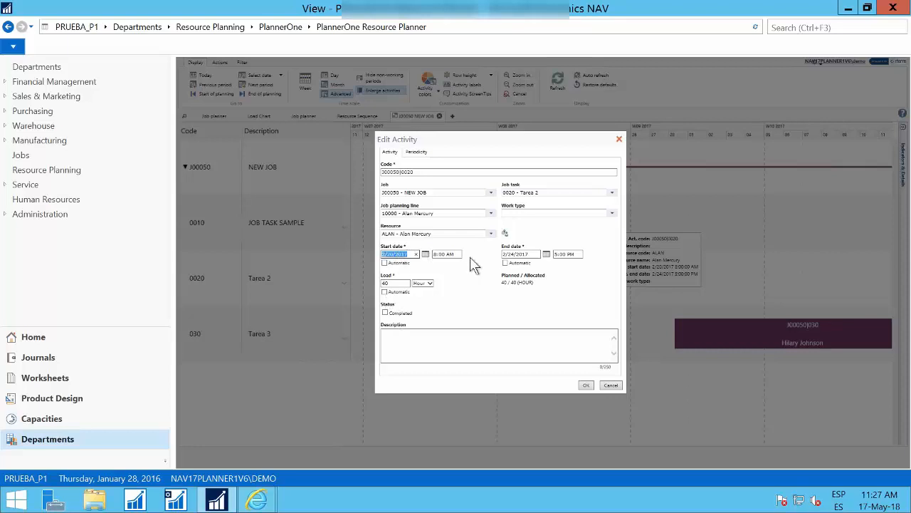
{"action": "left_click", "coordinate": [530, 254]}
{"action": "left_click", "coordinate": [393, 283]}
- Set the Tarea 2 activity's load to 50 hours, keeping its start and end dates fixed
{"action": "left_click_drag", "start_coordinate": [504, 139], "coordinate": [666, 145]}
{"action": "left_click", "coordinate": [583, 290]}
{"action": "left_click_drag", "start_coordinate": [582, 289], "coordinate": [532, 287]}
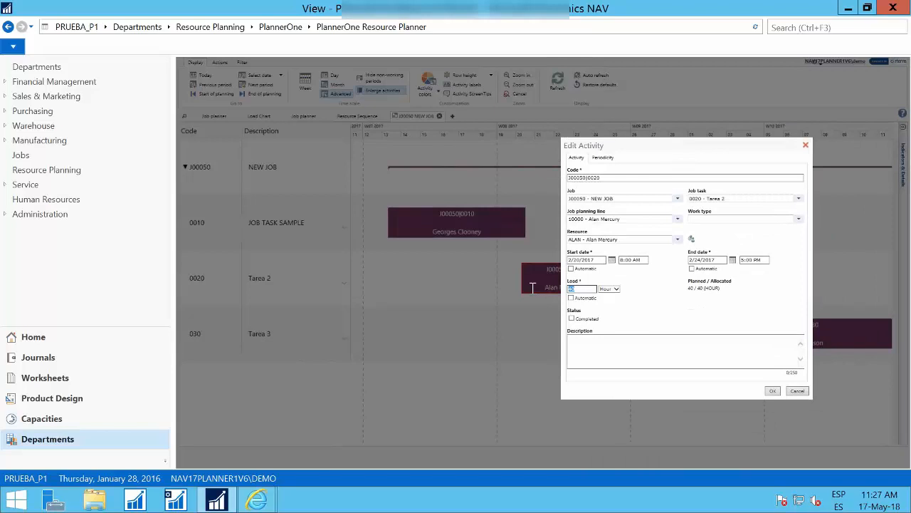
{"action": "type", "text": "50"}
{"action": "left_click", "coordinate": [772, 390]}
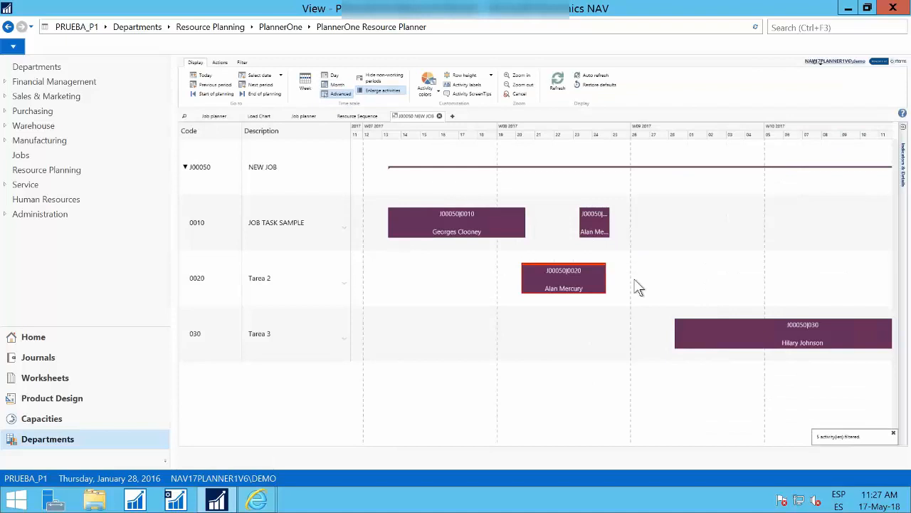
- Check the alert on the Tarea 2 activity, review its date calendars and load, and close it without saving
{"action": "mouse_move", "coordinate": [541, 276]}
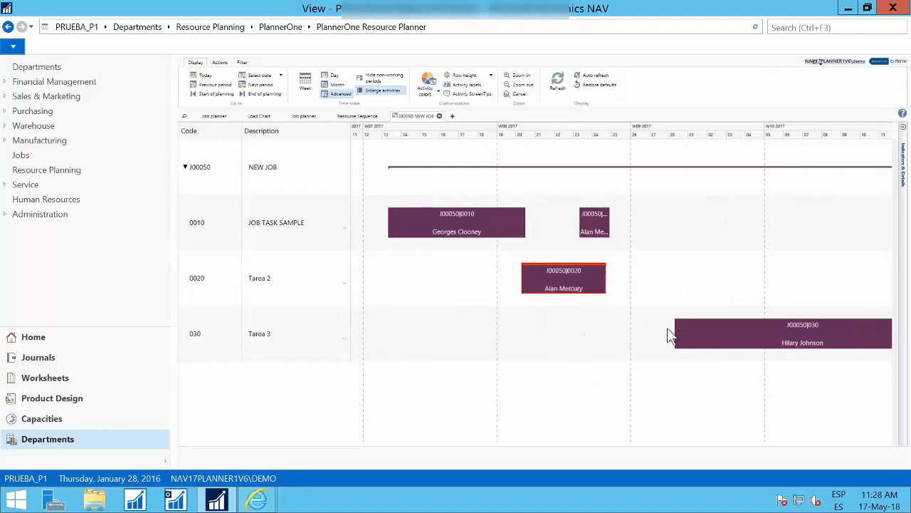
{"action": "mouse_move", "coordinate": [579, 274]}
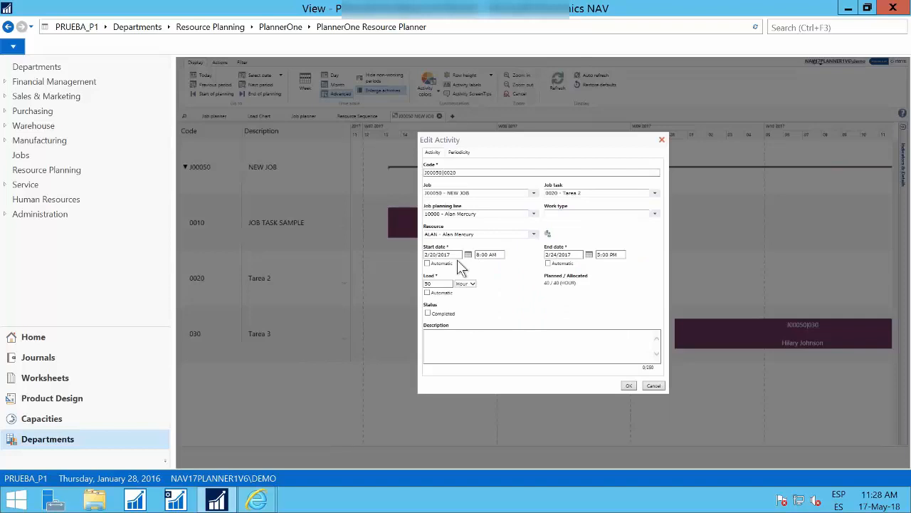
{"action": "left_click", "coordinate": [470, 256]}
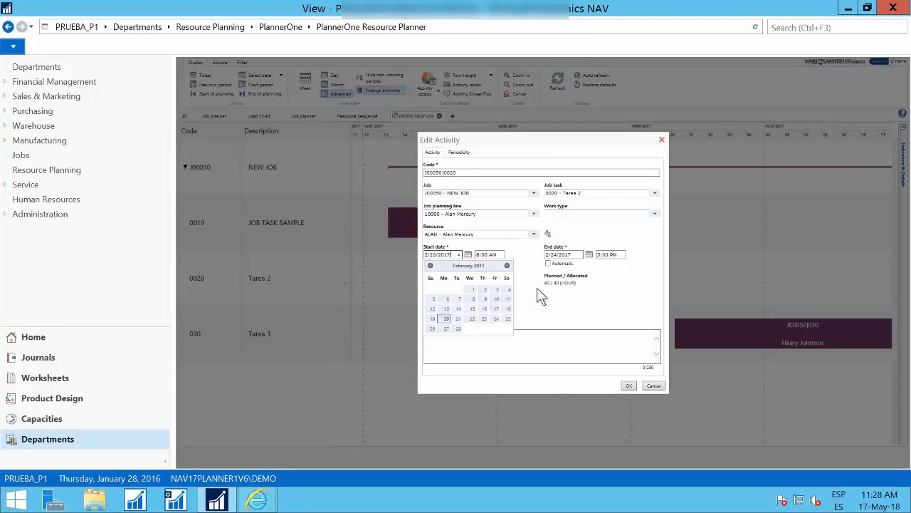
{"action": "left_click", "coordinate": [589, 255]}
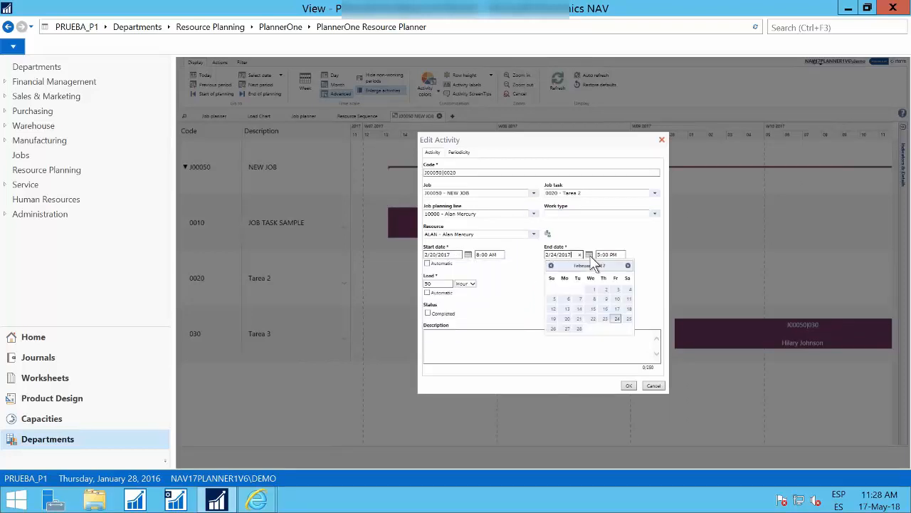
{"action": "left_click", "coordinate": [627, 228]}
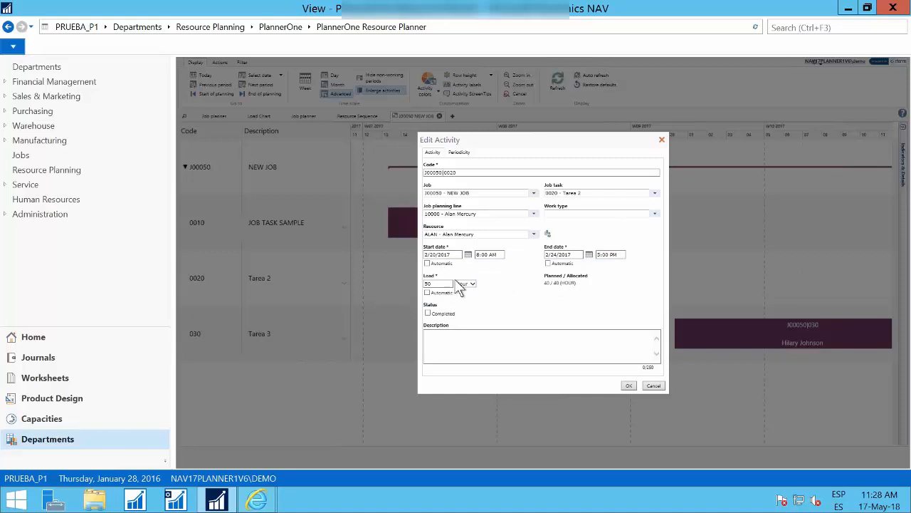
{"action": "left_click", "coordinate": [438, 283]}
{"action": "left_click", "coordinate": [653, 385]}
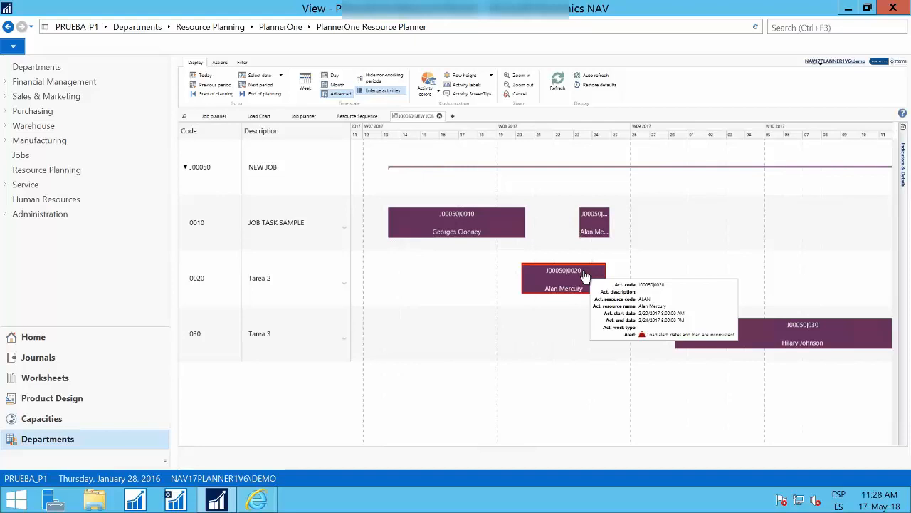
- Set the Tarea 2 activity's load to 20 hours
{"action": "double_click", "coordinate": [534, 281]}
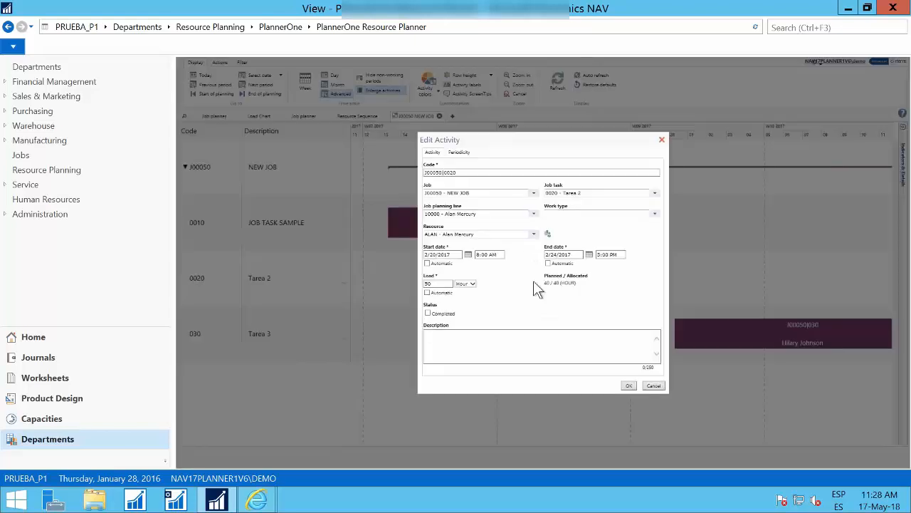
{"action": "left_click", "coordinate": [445, 283]}
{"action": "type", "text": "20"}
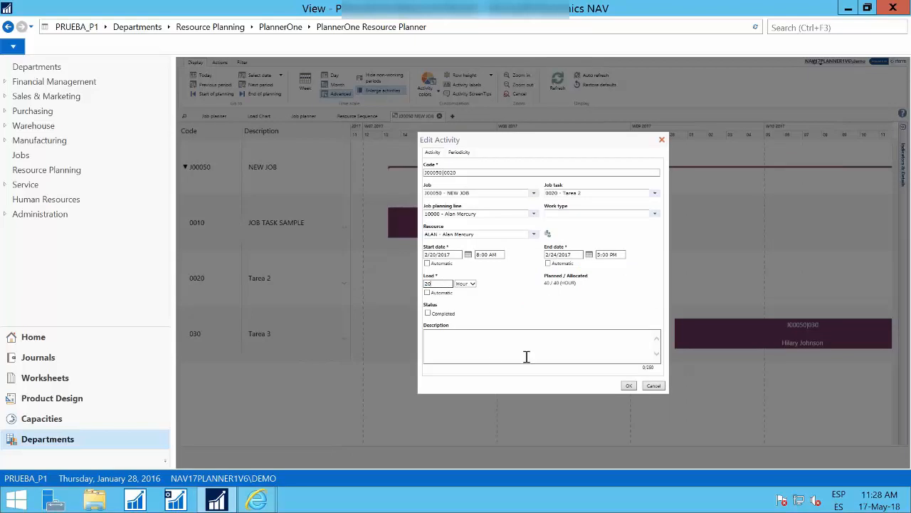
{"action": "left_click", "coordinate": [629, 386]}
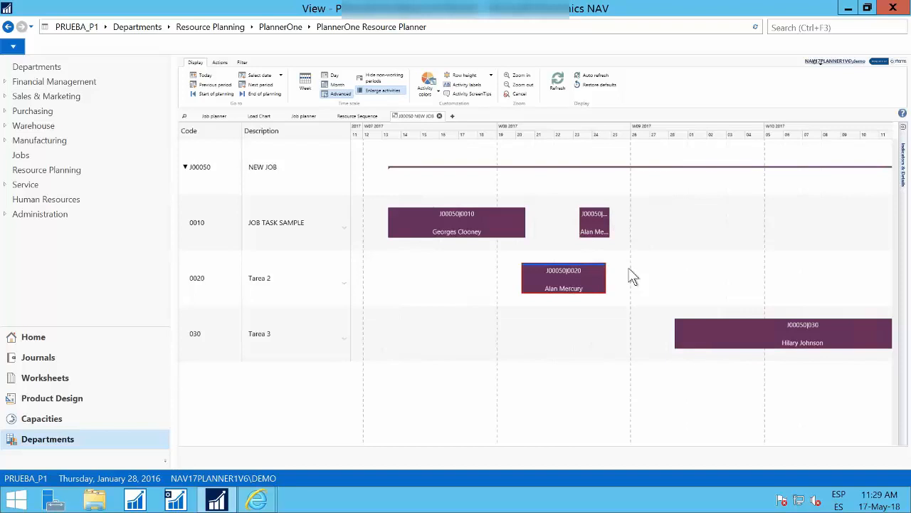
- Set the Tarea 2 activity's load to 50 hours and have its end date calculated automatically
{"action": "double_click", "coordinate": [596, 285]}
{"action": "left_click", "coordinate": [438, 282]}
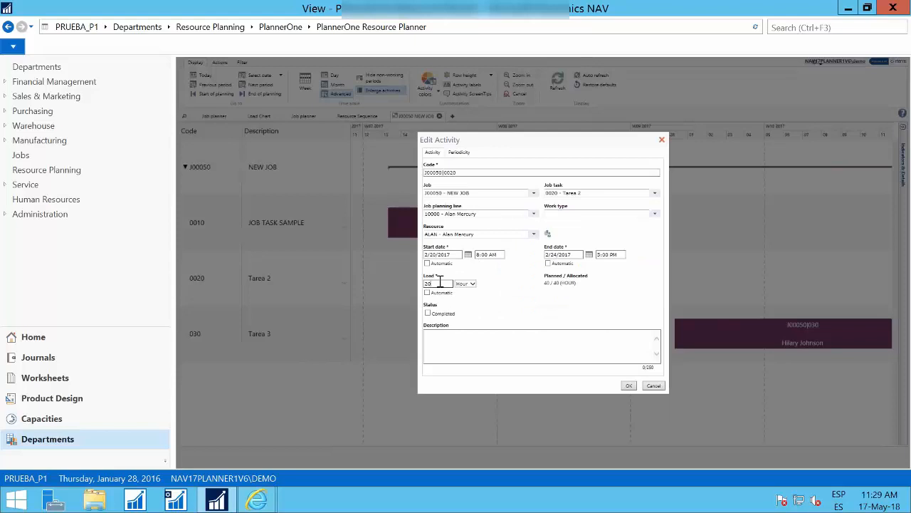
{"action": "double_click", "coordinate": [439, 282]}
{"action": "type", "text": "50"}
{"action": "key", "text": "Tab"}
{"action": "left_click", "coordinate": [548, 264]}
{"action": "left_click", "coordinate": [628, 386]}
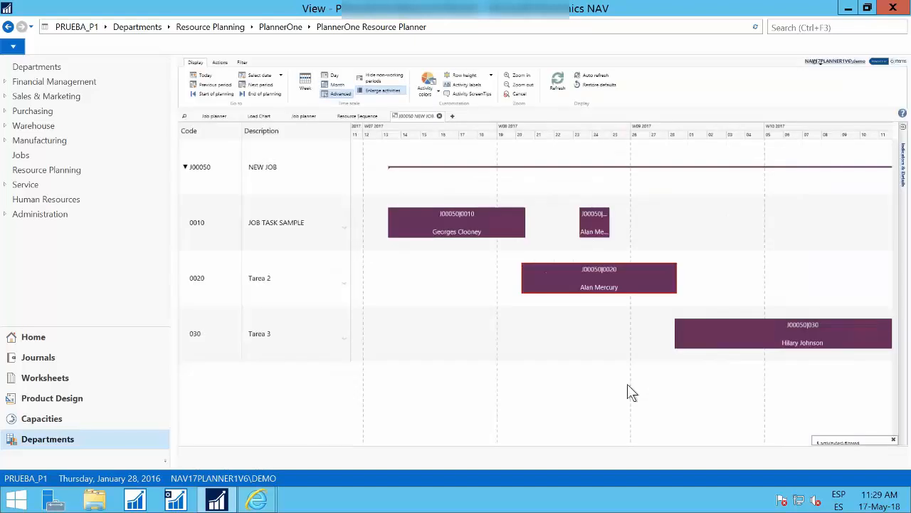
- Switch the Tarea 2 activity's automatic calculation from the end date to the load
{"action": "mouse_move", "coordinate": [643, 278]}
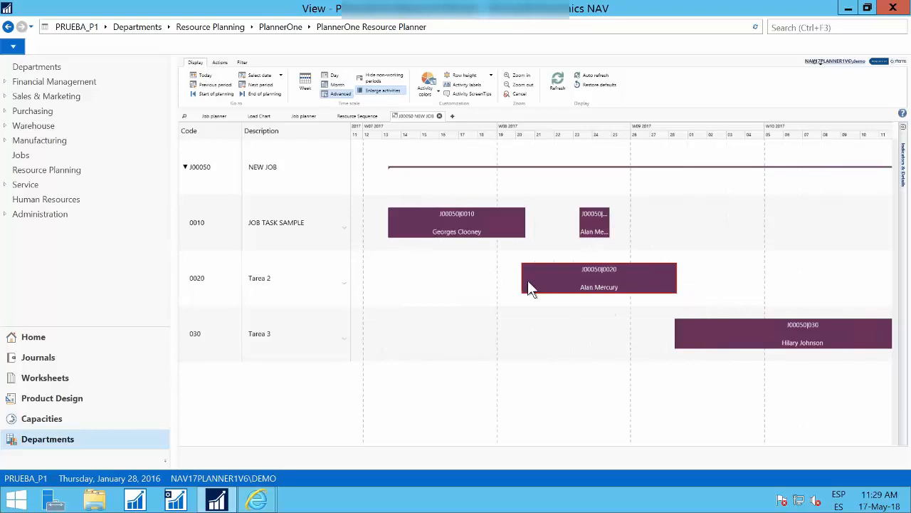
{"action": "double_click", "coordinate": [552, 287]}
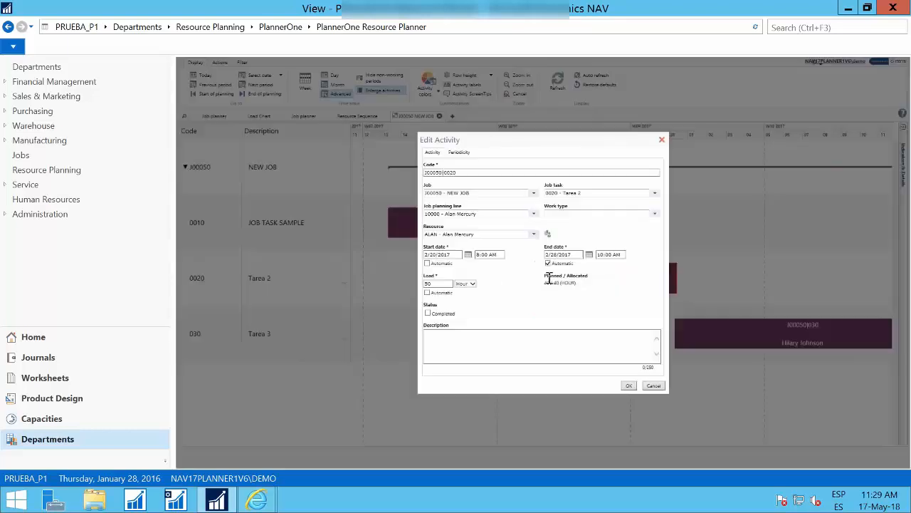
{"action": "left_click", "coordinate": [439, 282]}
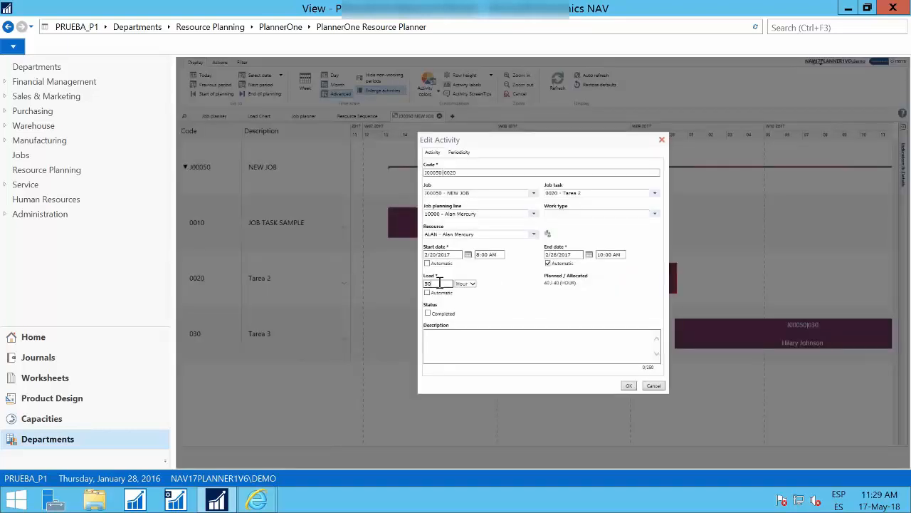
{"action": "left_click", "coordinate": [588, 254]}
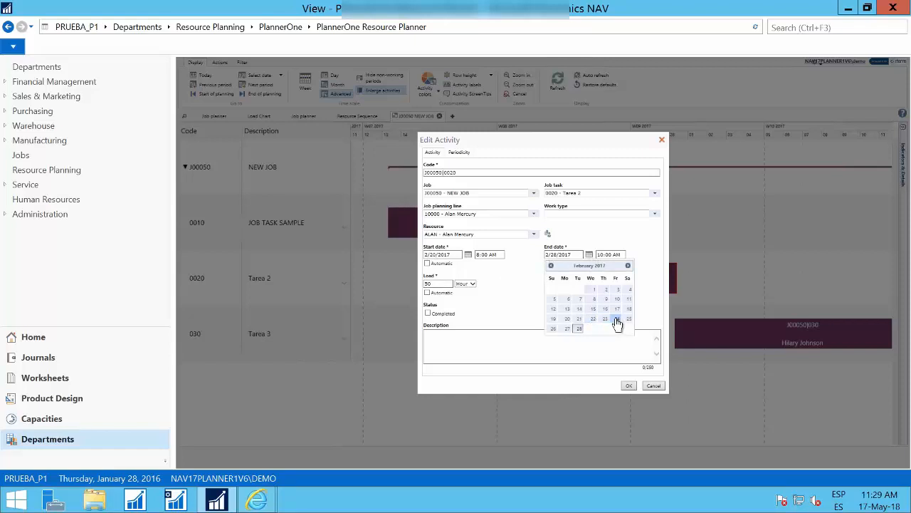
{"action": "left_click", "coordinate": [632, 372]}
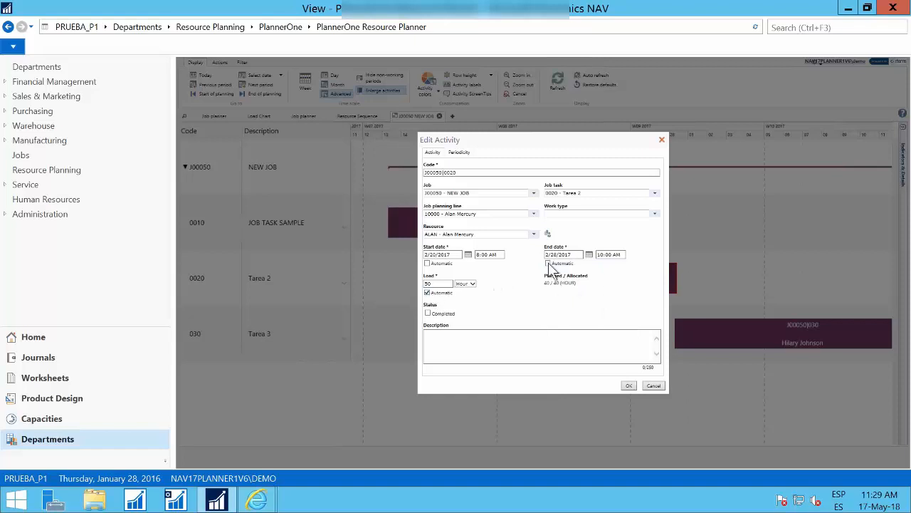
{"action": "left_click", "coordinate": [428, 293]}
{"action": "left_click", "coordinate": [626, 386]}
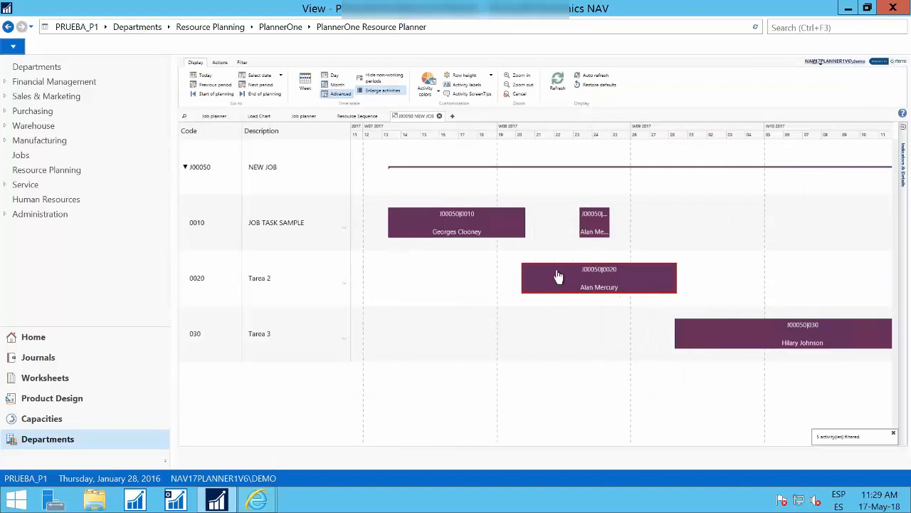
- Reopen the Tarea 2 activity to examine its planned and allocated hours against the load, and close it without saving
{"action": "double_click", "coordinate": [591, 286]}
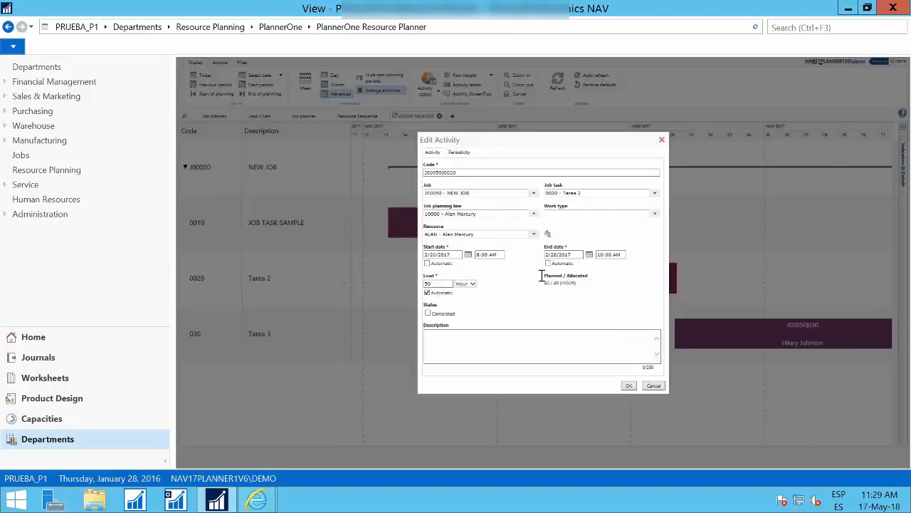
{"action": "left_click_drag", "start_coordinate": [578, 282], "coordinate": [470, 292]}
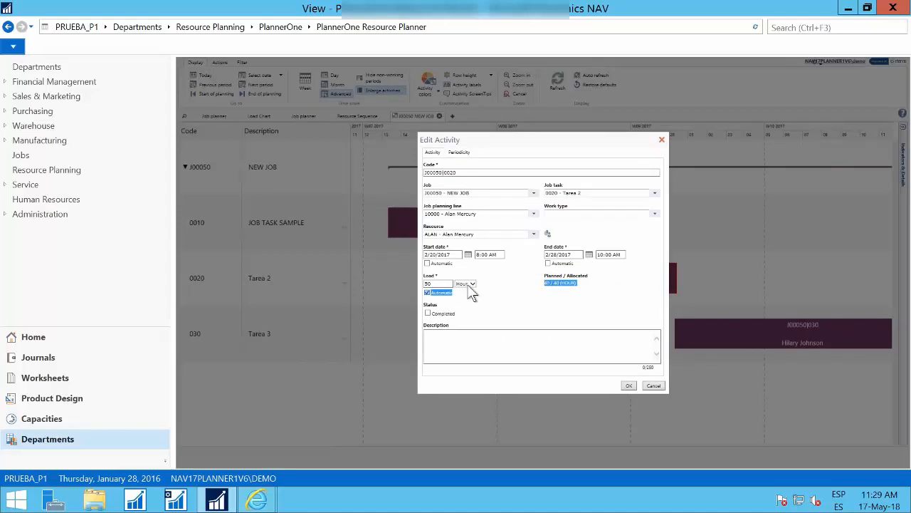
{"action": "left_click", "coordinate": [585, 312]}
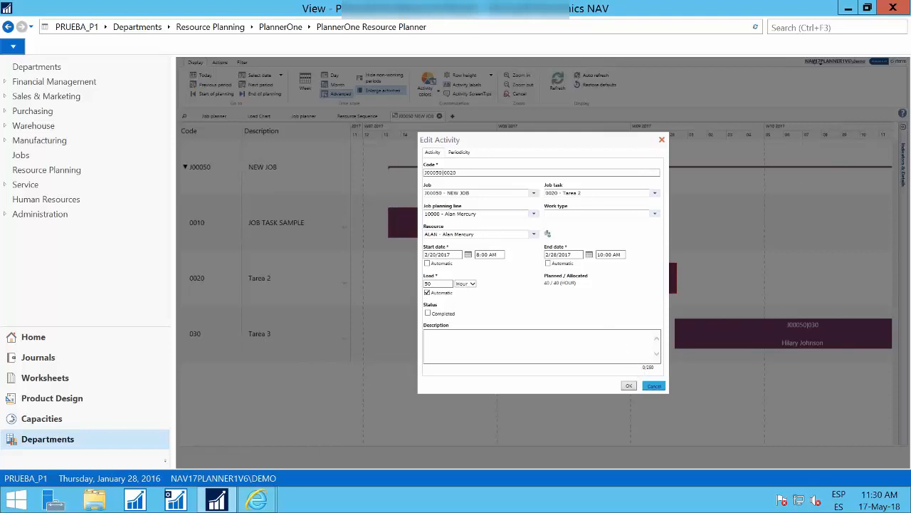
{"action": "left_click", "coordinate": [654, 385]}
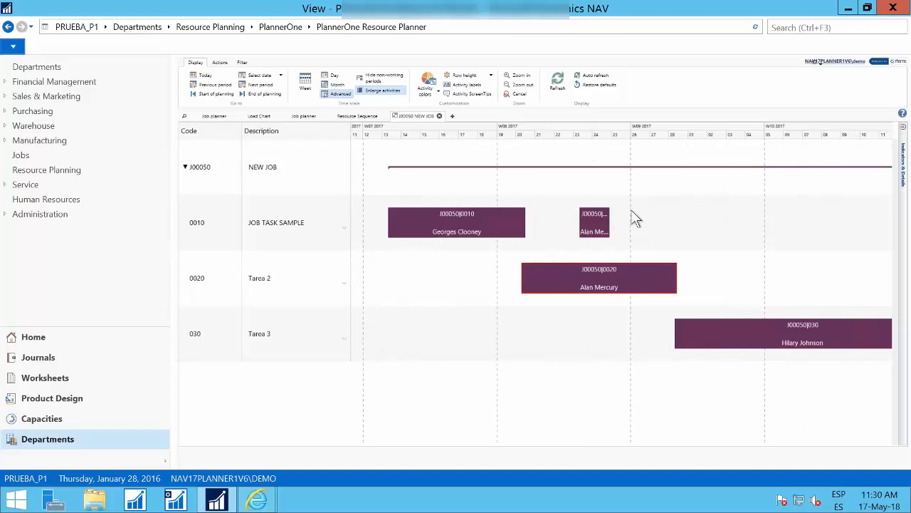
{"action": "scroll", "coordinate": [630, 240], "scroll_direction": "up", "scroll_amount": 1}
{"action": "scroll", "coordinate": [631, 241], "scroll_direction": "up", "scroll_amount": 1}
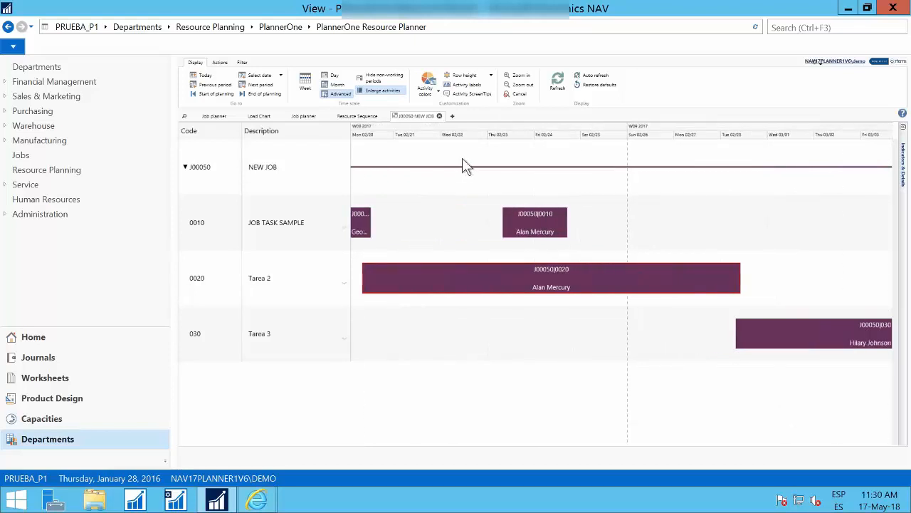
- Switch to the load chart and move it to February 21, 2018
{"action": "left_click_drag", "start_coordinate": [463, 158], "coordinate": [512, 163]}
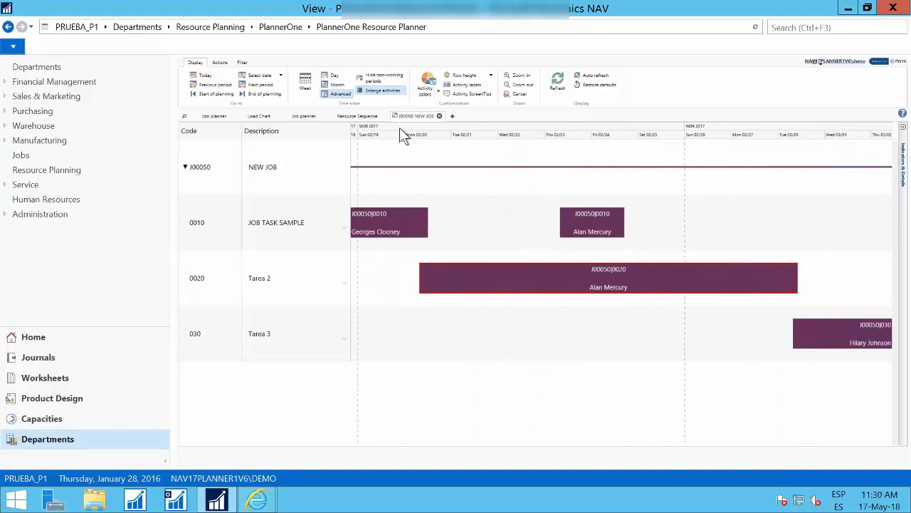
{"action": "left_click", "coordinate": [258, 116]}
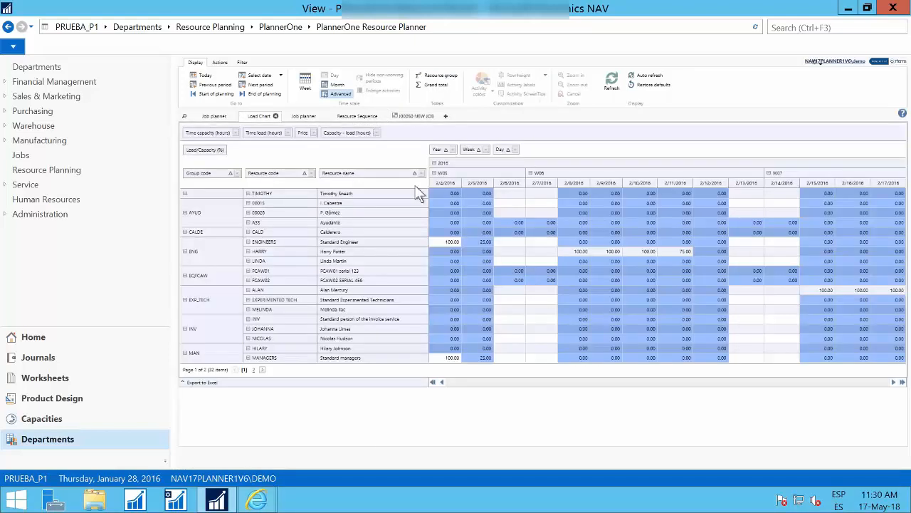
{"action": "left_click", "coordinate": [260, 76]}
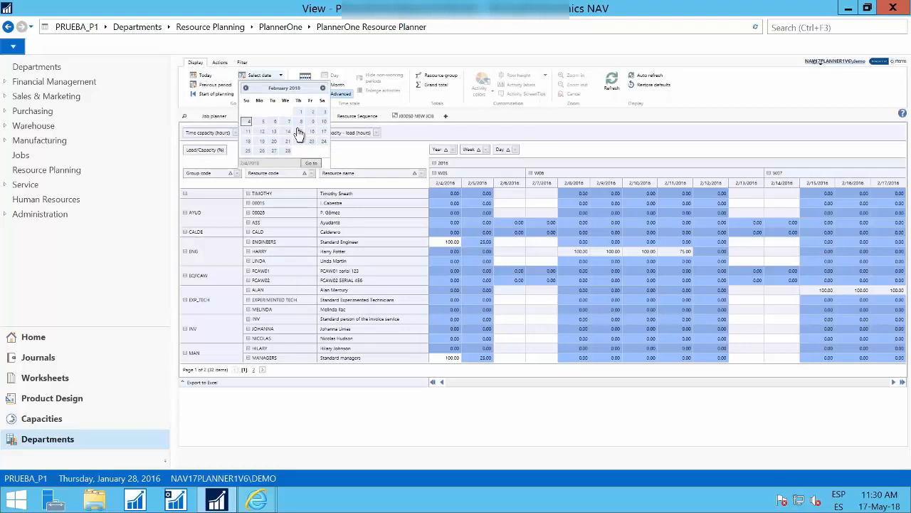
{"action": "left_click", "coordinate": [287, 141]}
{"action": "left_click", "coordinate": [311, 163]}
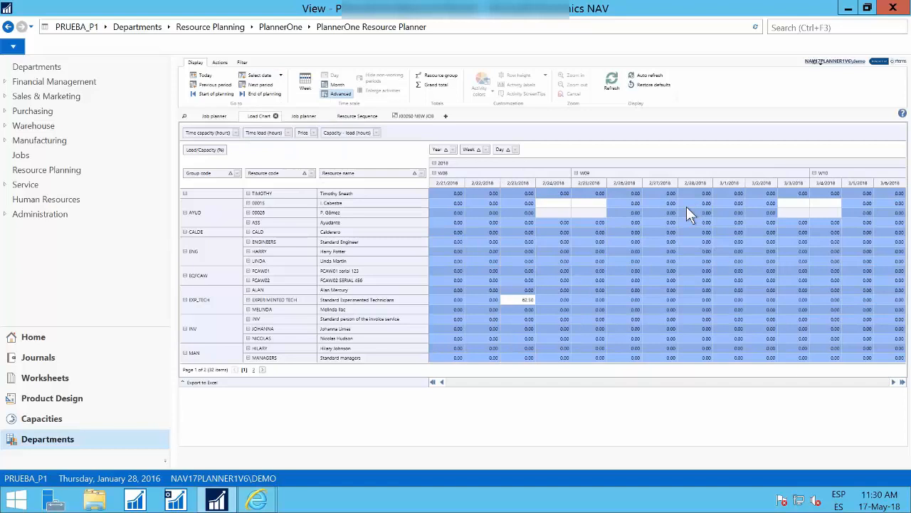
- Move the load chart's displayed period to start at February 22, 2017
{"action": "left_click", "coordinate": [271, 80]}
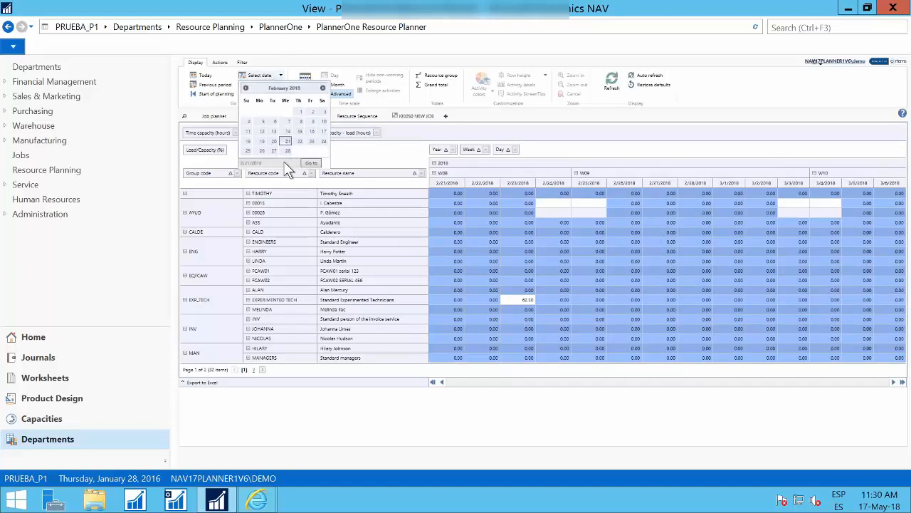
{"action": "left_click", "coordinate": [246, 88]}
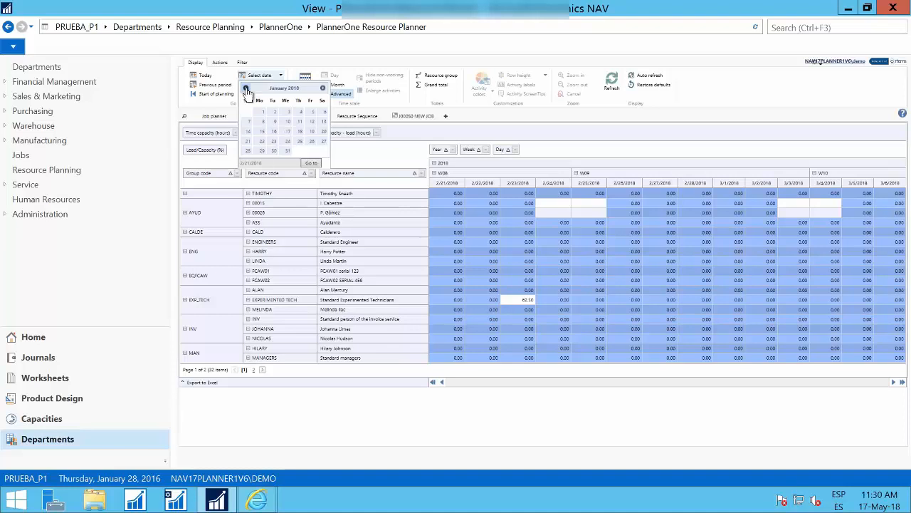
{"action": "left_click", "coordinate": [246, 89]}
{"action": "left_click", "coordinate": [246, 88]}
{"action": "left_click", "coordinate": [247, 88]}
{"action": "left_click", "coordinate": [247, 88]}
{"action": "left_click", "coordinate": [247, 88]}
{"action": "left_click", "coordinate": [247, 88]}
{"action": "left_click", "coordinate": [246, 88]}
{"action": "left_click", "coordinate": [247, 89]}
{"action": "left_click", "coordinate": [246, 88]}
{"action": "left_click", "coordinate": [246, 88]}
{"action": "left_click", "coordinate": [246, 88]}
{"action": "left_click", "coordinate": [286, 140]}
{"action": "left_click", "coordinate": [310, 164]}
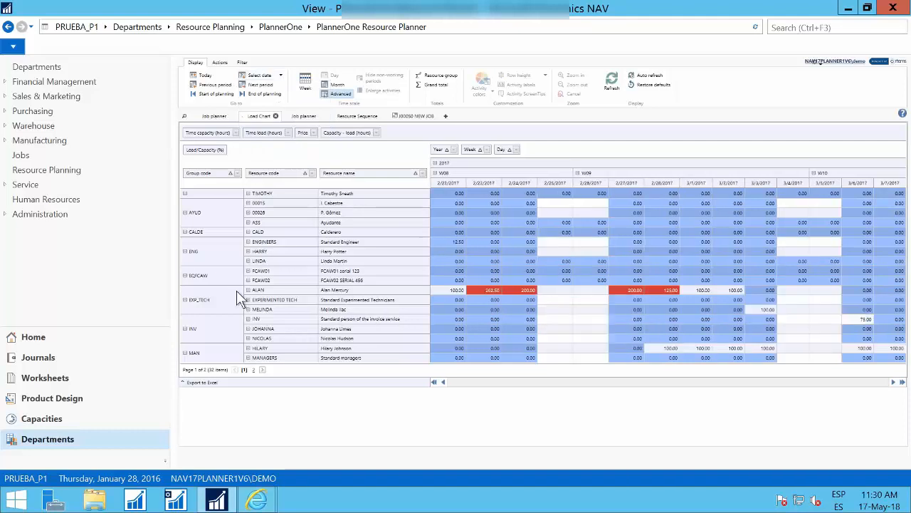
- Compare the ALAN resource's daily loads in the load chart with its JOB TASK SAMPLE and Tarea 2 activities in the J00050 Gantt
{"action": "left_click", "coordinate": [324, 292]}
{"action": "left_click", "coordinate": [644, 290]}
{"action": "left_click", "coordinate": [420, 116]}
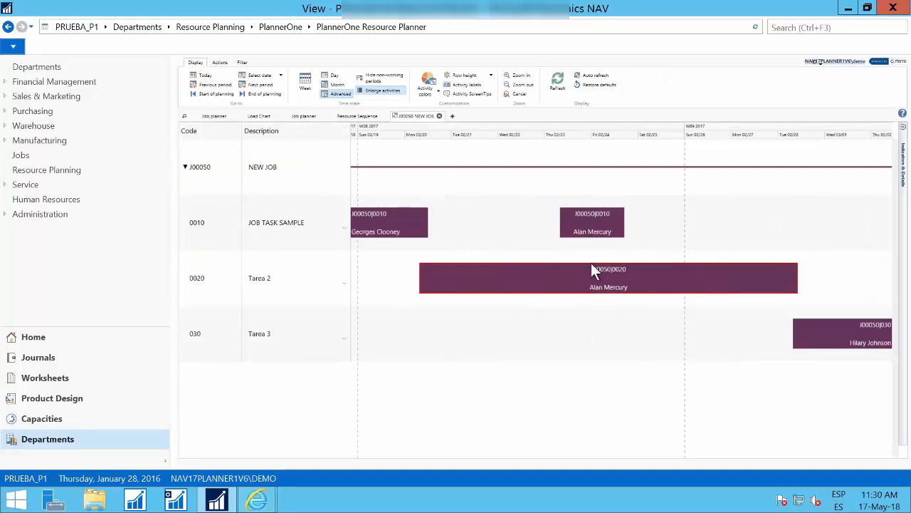
{"action": "mouse_move", "coordinate": [606, 275]}
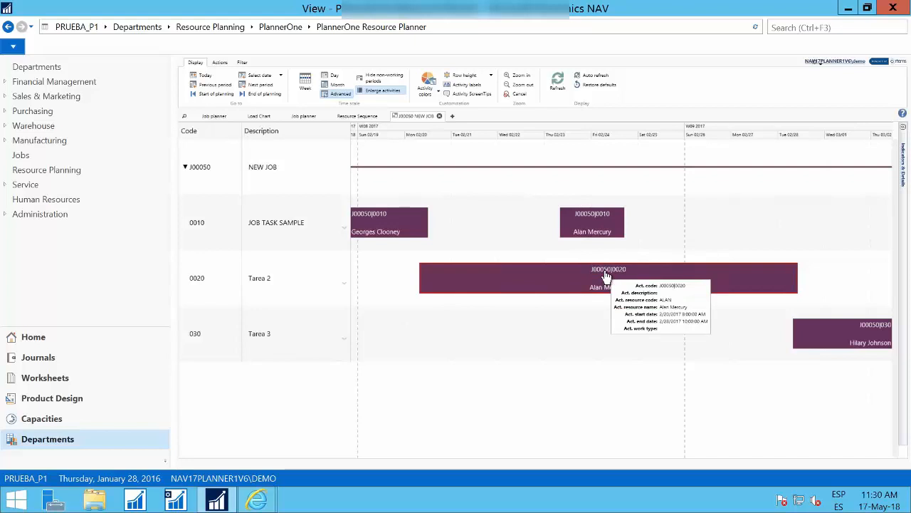
{"action": "left_click", "coordinate": [610, 225]}
{"action": "mouse_move", "coordinate": [658, 281]}
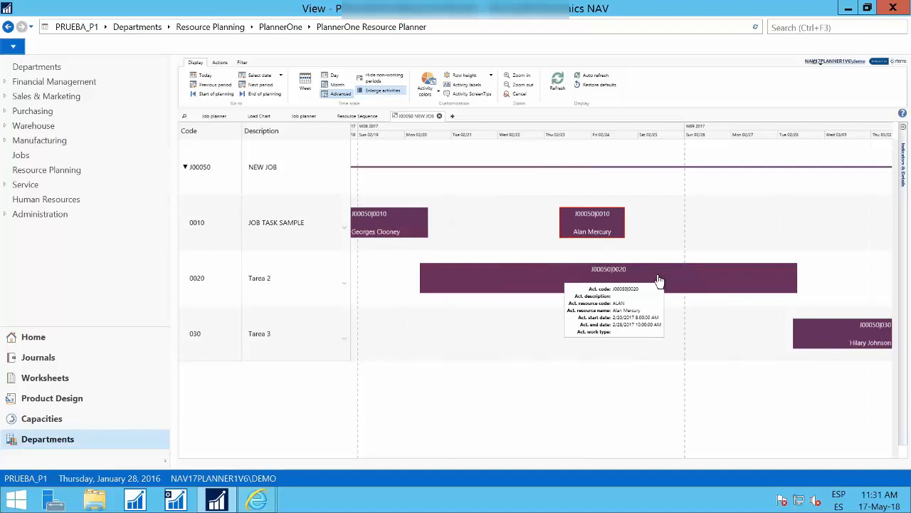
{"action": "left_click", "coordinate": [656, 282]}
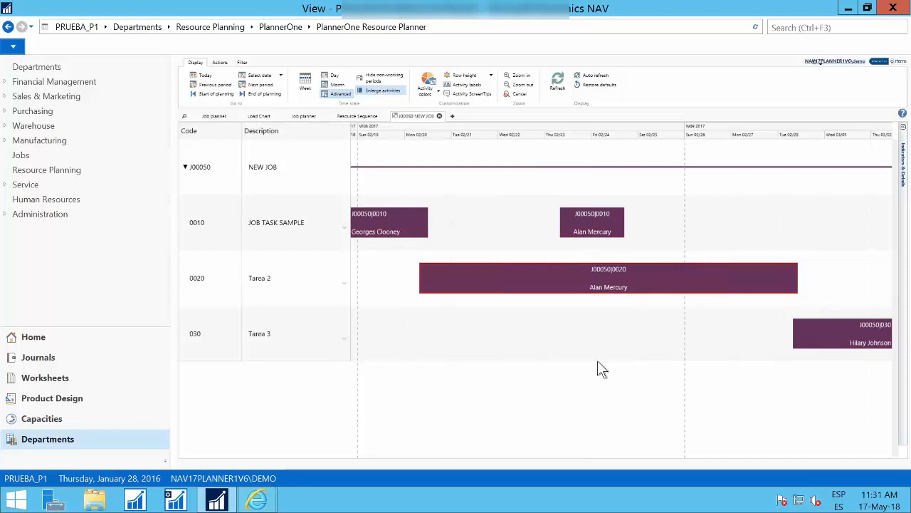
{"action": "left_click", "coordinate": [260, 117]}
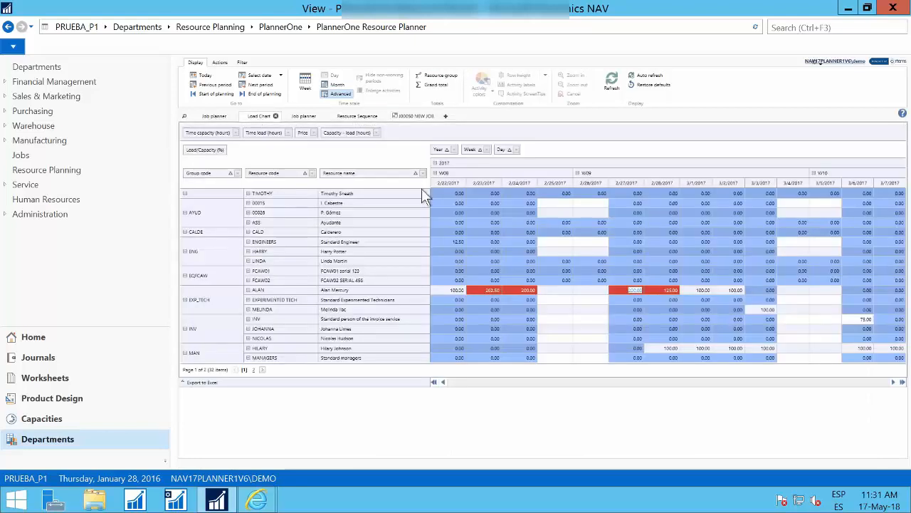
- Turn off the Tarea 2 activity's automatic load calculation, set its load to 20 hours, and check the resource's load in the load chart
{"action": "left_click", "coordinate": [408, 117]}
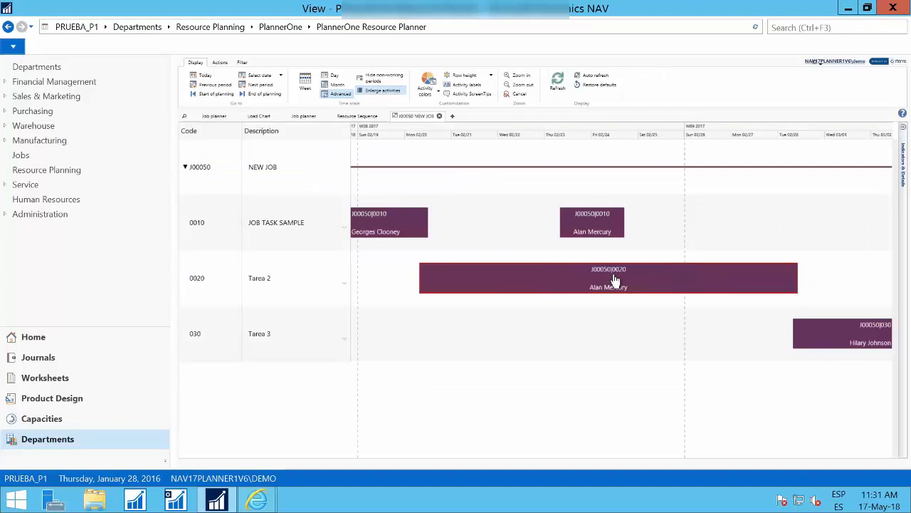
{"action": "double_click", "coordinate": [615, 279]}
{"action": "double_click", "coordinate": [447, 283]}
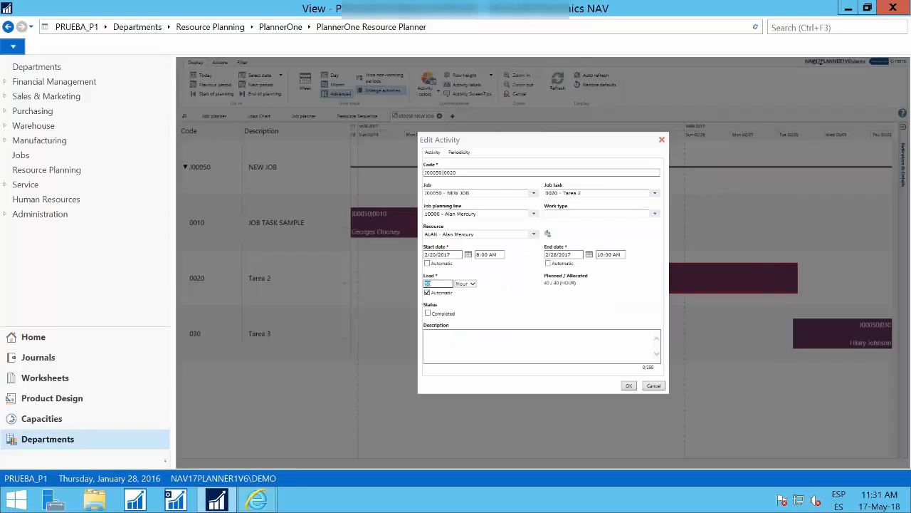
{"action": "left_click", "coordinate": [428, 291]}
{"action": "double_click", "coordinate": [436, 284]}
{"action": "type", "text": "5"}
{"action": "key", "text": "Tab"}
{"action": "left_click", "coordinate": [453, 254]}
{"action": "double_click", "coordinate": [436, 284]}
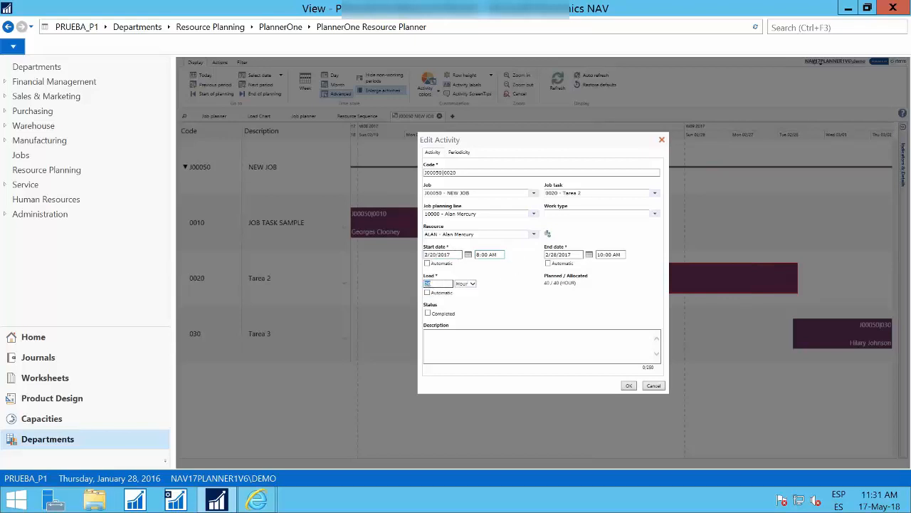
{"action": "left_click", "coordinate": [630, 385]}
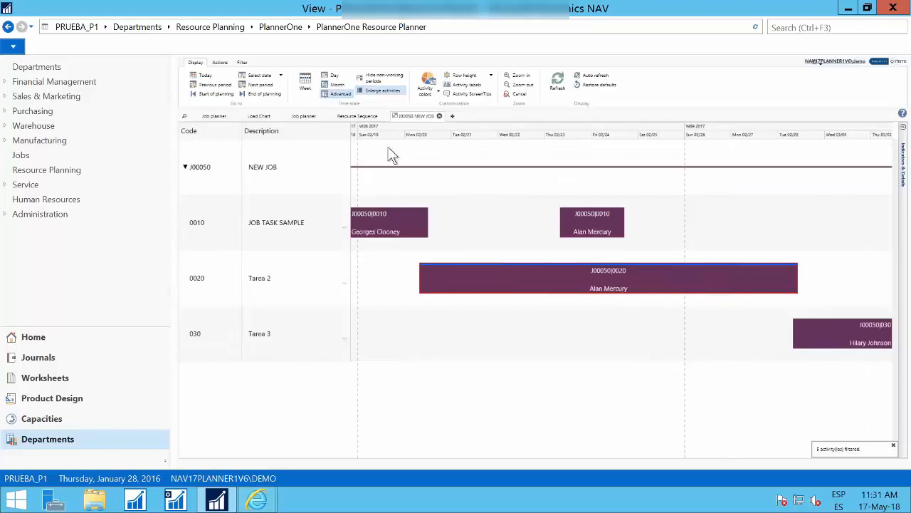
{"action": "left_click", "coordinate": [259, 115]}
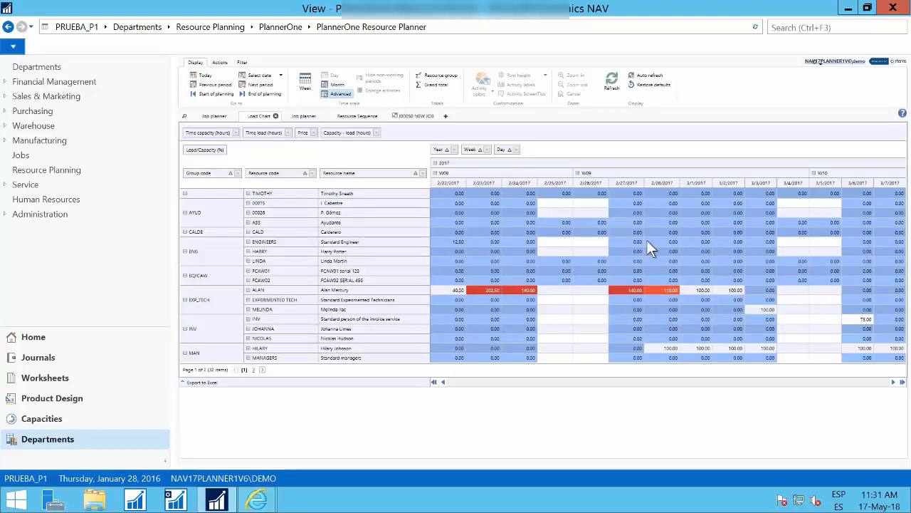
- Reopen the Tarea 2 activity from the J00050 NEW JOB Gantt and set its load to 40 hours
{"action": "left_click", "coordinate": [420, 116]}
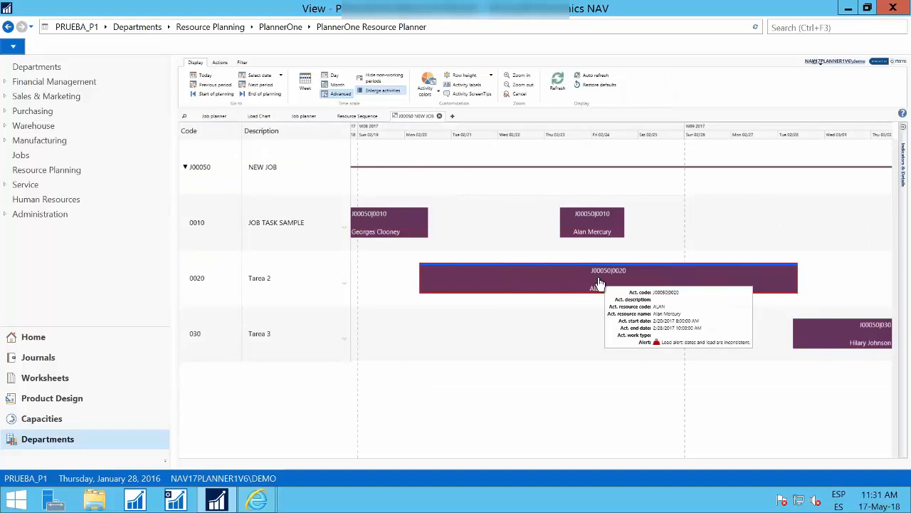
{"action": "double_click", "coordinate": [598, 283]}
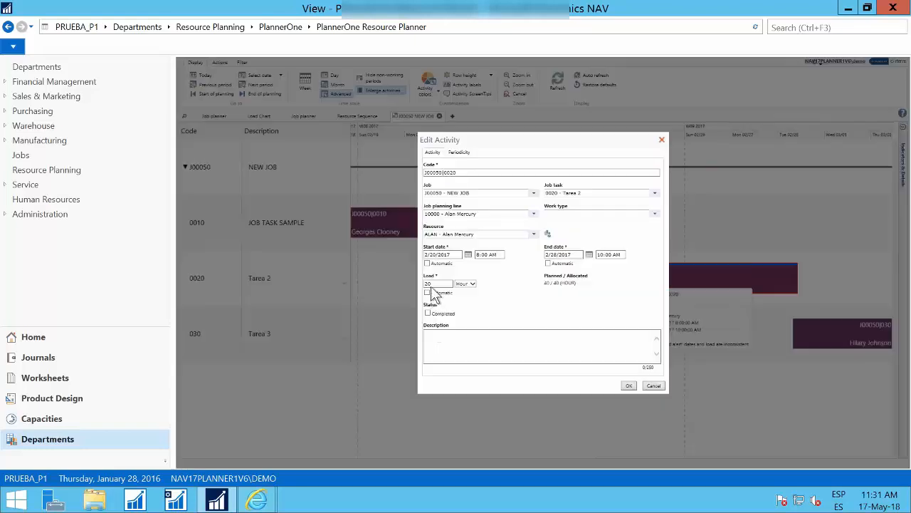
{"action": "left_click", "coordinate": [433, 284]}
{"action": "type", "text": "4"}
{"action": "key", "text": "Tab"}
{"action": "left_click", "coordinate": [629, 386]}
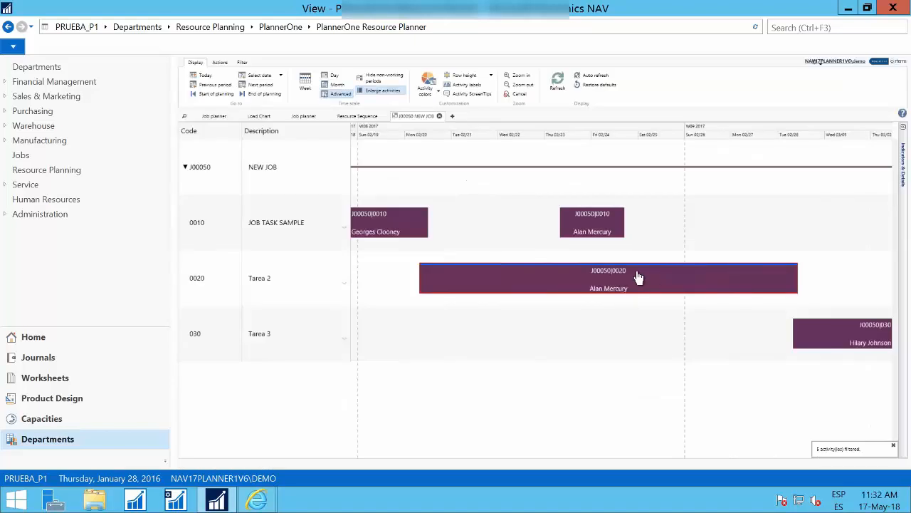
- Recalculate the end date of the selected Tarea 2 activity
{"action": "left_click", "coordinate": [220, 64]}
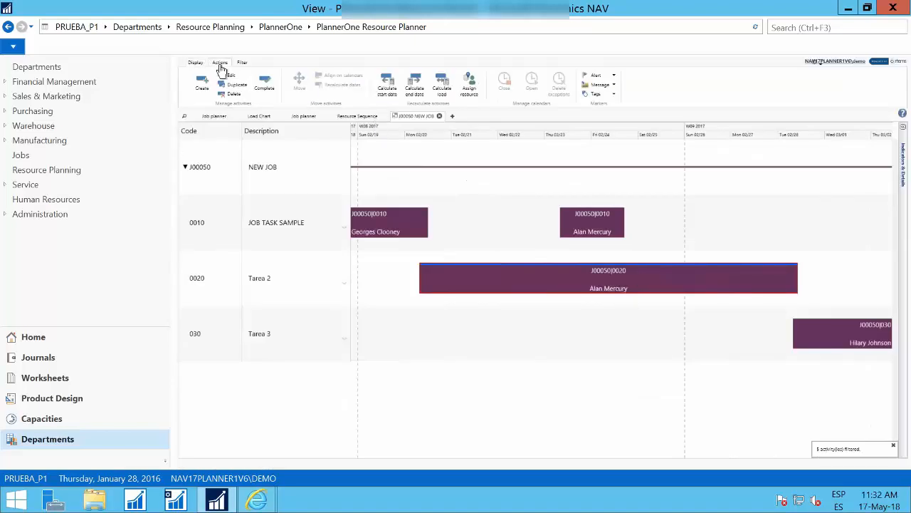
{"action": "left_click", "coordinate": [419, 85]}
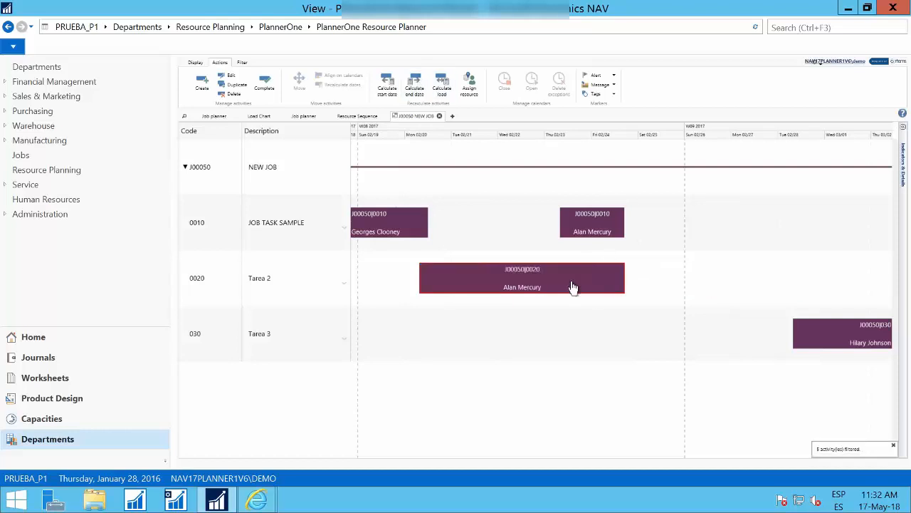
{"action": "mouse_move", "coordinate": [580, 284]}
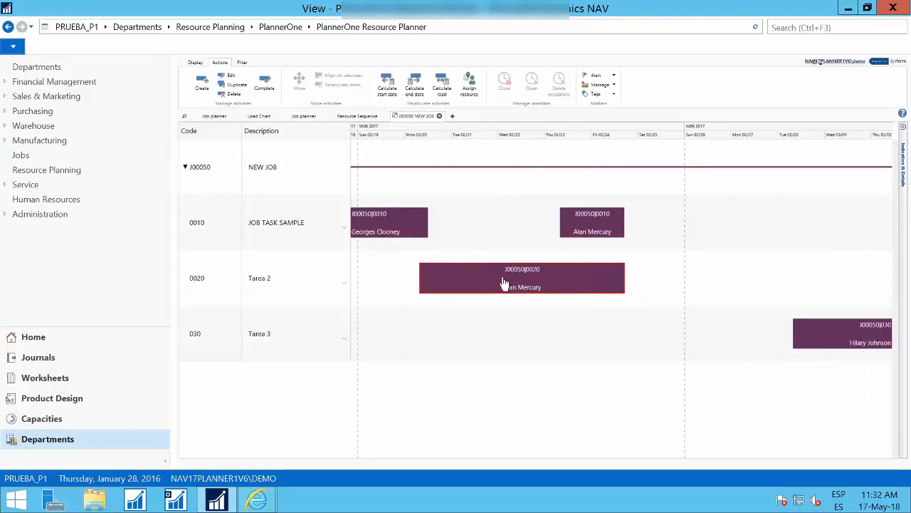
{"action": "mouse_move", "coordinate": [491, 274]}
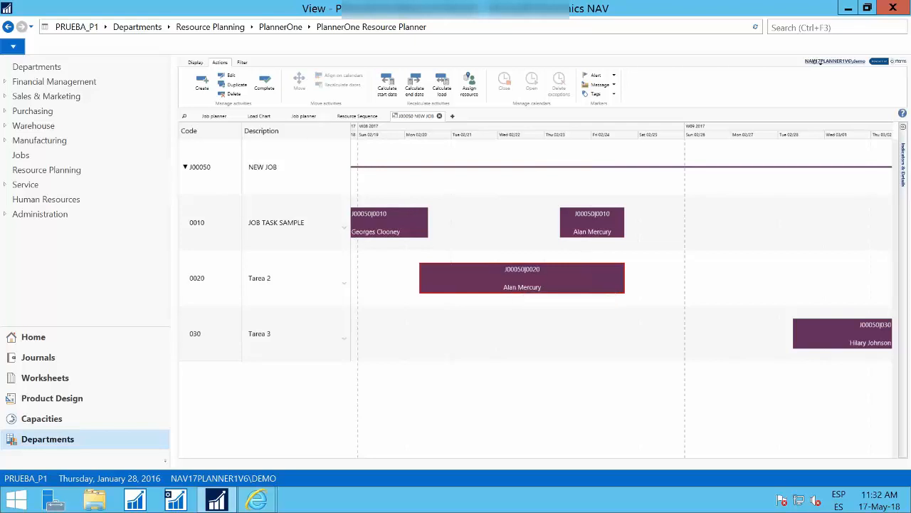
- Open the completely planned job J00050 NEW JOB from the Job planner in the Resource Gantt chart
{"action": "left_click", "coordinate": [214, 115]}
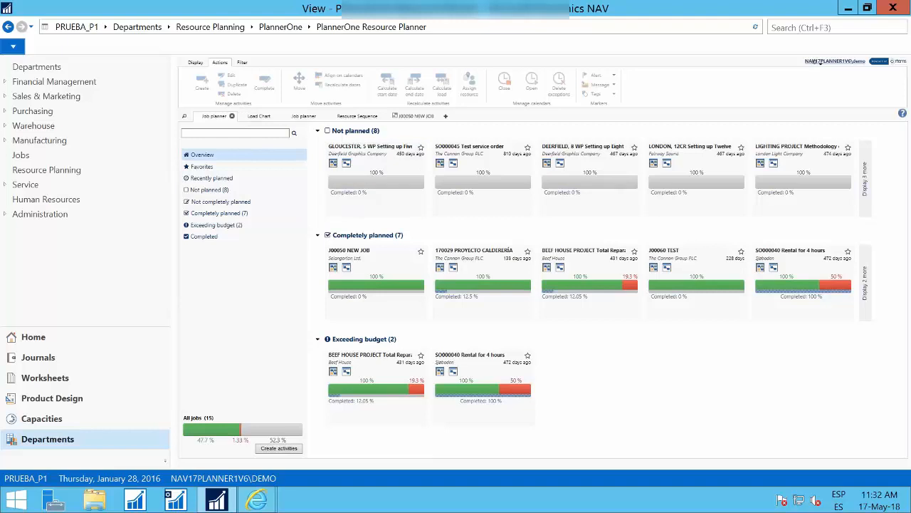
{"action": "left_click", "coordinate": [335, 271]}
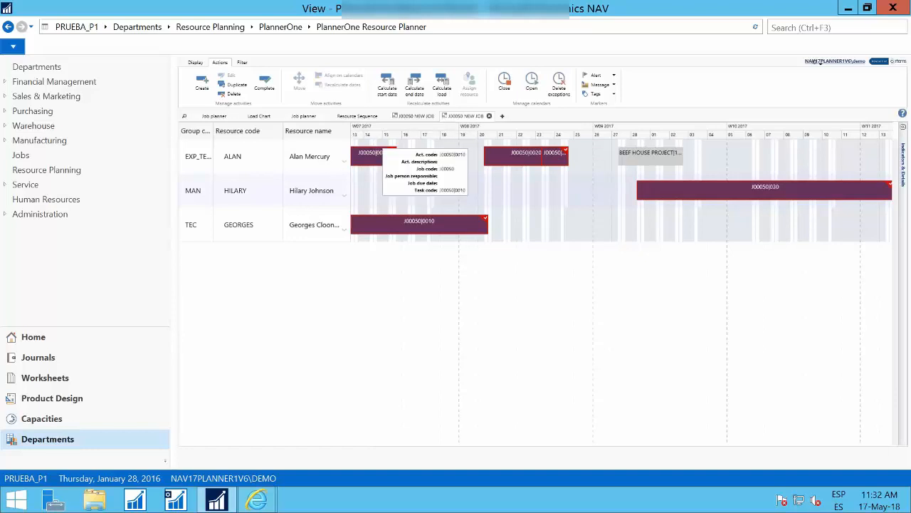
{"action": "left_click", "coordinate": [216, 116]}
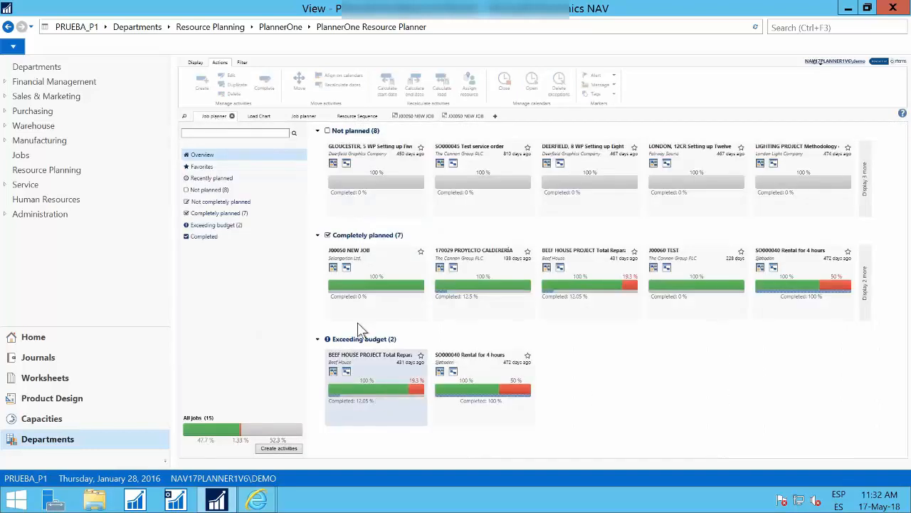
{"action": "mouse_move", "coordinate": [395, 196]}
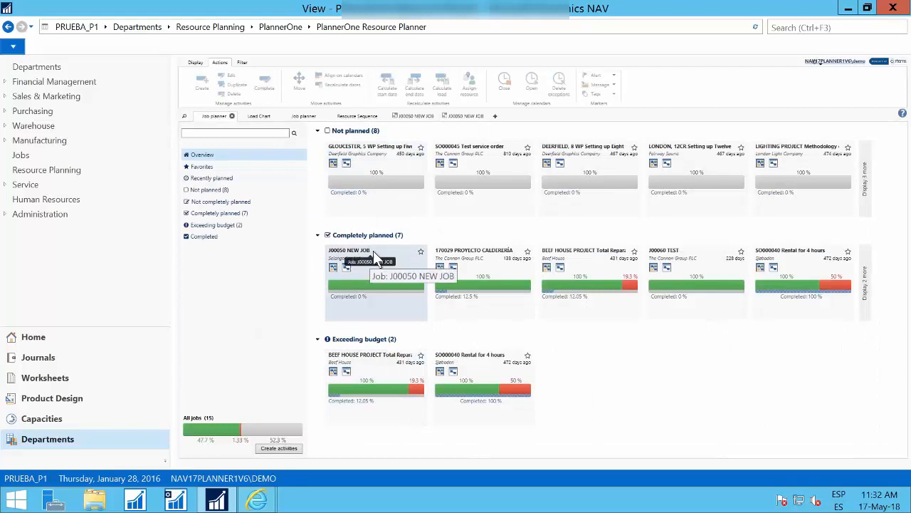
{"action": "left_click_drag", "start_coordinate": [367, 247], "coordinate": [328, 250]}
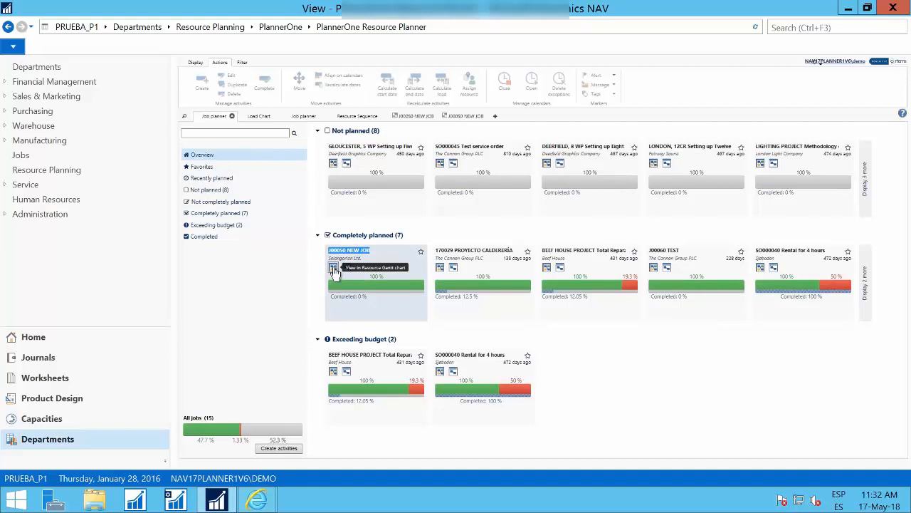
{"action": "left_click", "coordinate": [454, 117]}
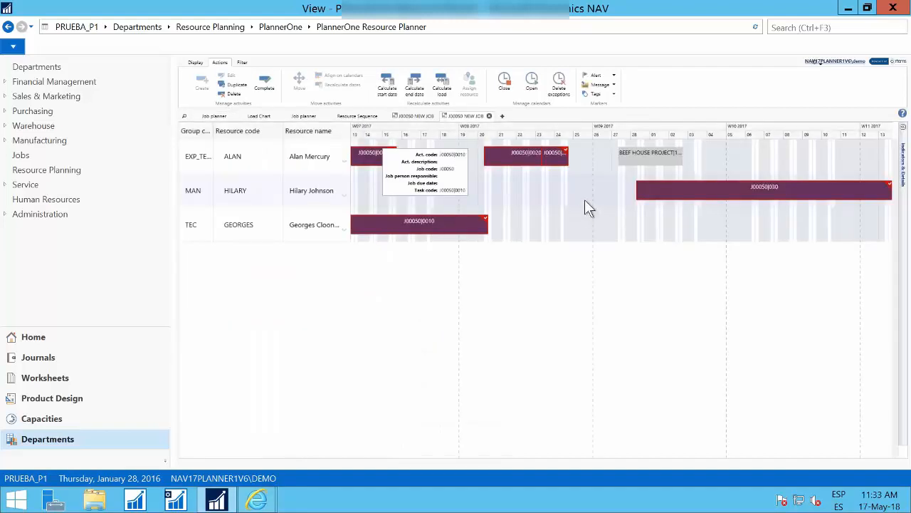
- Select the BEEF HOUSE PROJECT activity in the ALAN row and zoom the resource Gantt in around it
{"action": "left_click", "coordinate": [646, 157]}
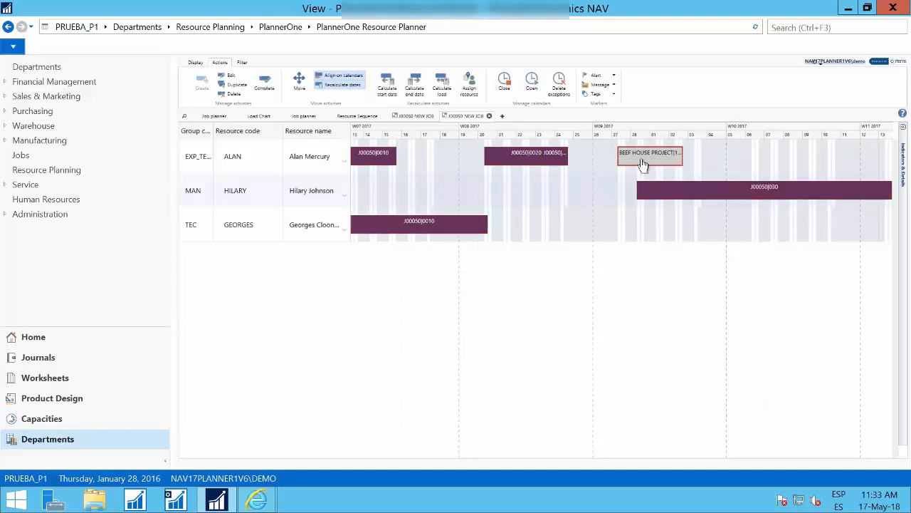
{"action": "mouse_move", "coordinate": [661, 154]}
{"action": "scroll", "coordinate": [652, 165], "scroll_direction": "up", "scroll_amount": 1}
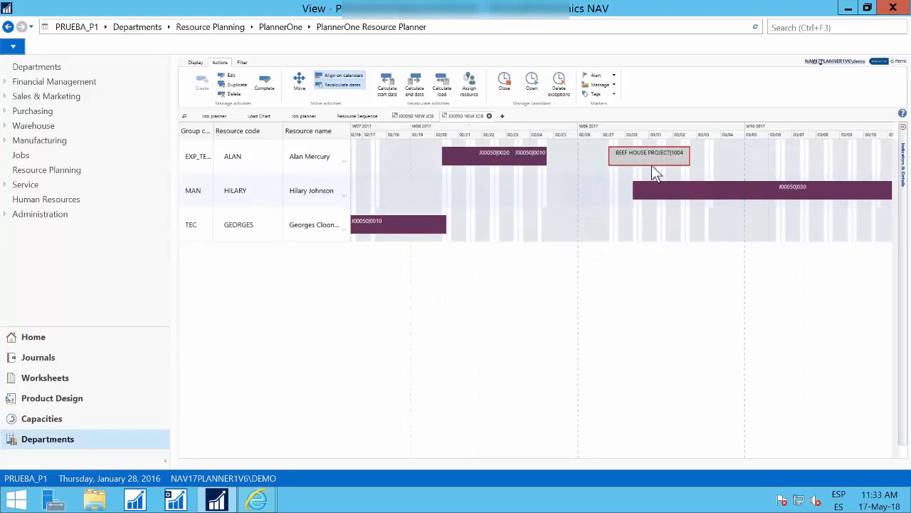
{"action": "scroll", "coordinate": [655, 171], "scroll_direction": "up", "scroll_amount": 1}
- Set the row height of the J00050 NEW JOB resource Gantt to Large
{"action": "left_click", "coordinate": [200, 63]}
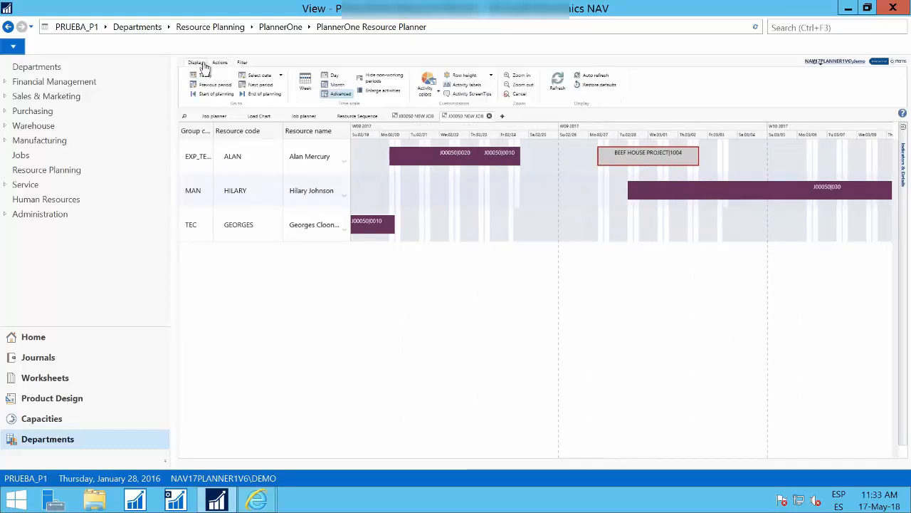
{"action": "left_click", "coordinate": [464, 85]}
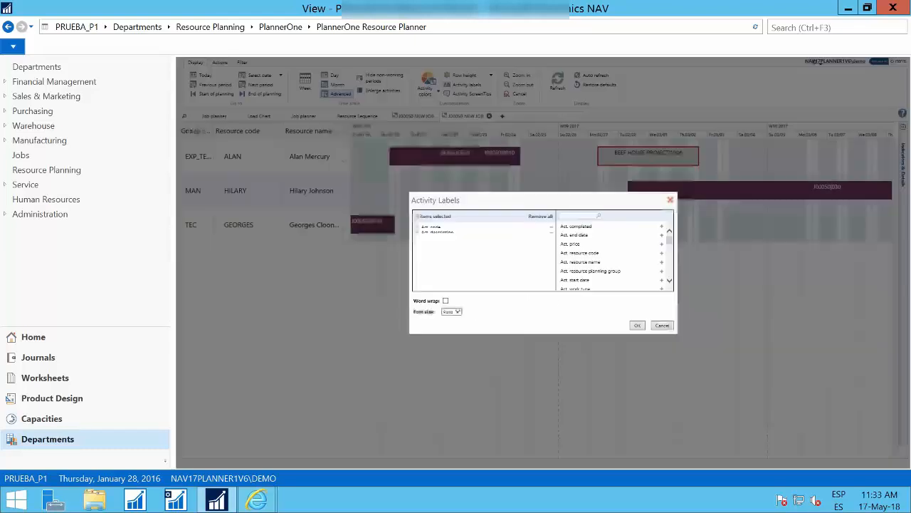
{"action": "left_click", "coordinate": [662, 325]}
{"action": "left_click", "coordinate": [470, 77]}
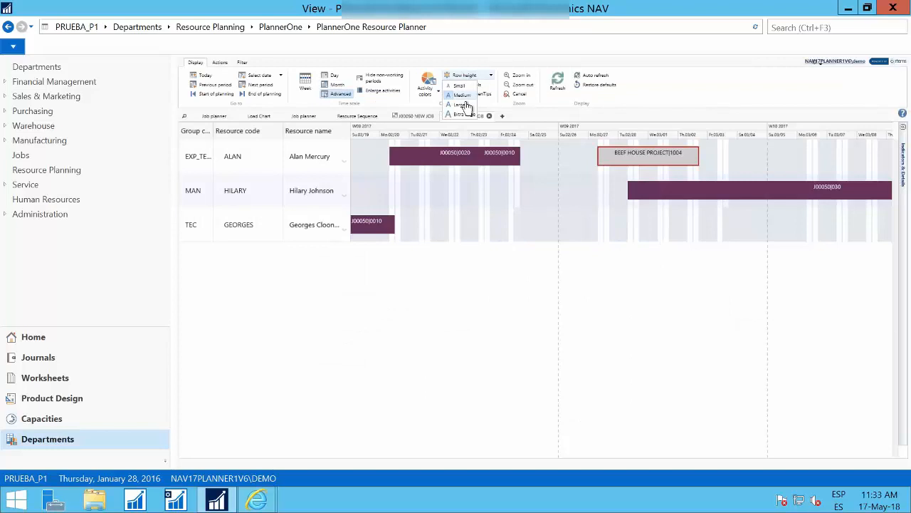
{"action": "left_click", "coordinate": [463, 105]}
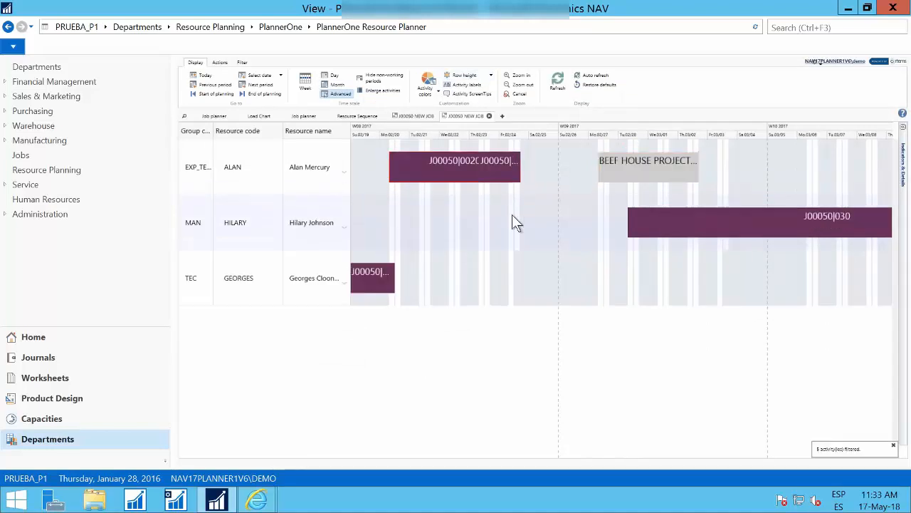
- Expand the resource row with overlapping activities and move J00050|0010 to about Friday 03/03, following BEEF HOUSE PROJECT|1004
{"action": "left_click", "coordinate": [345, 173]}
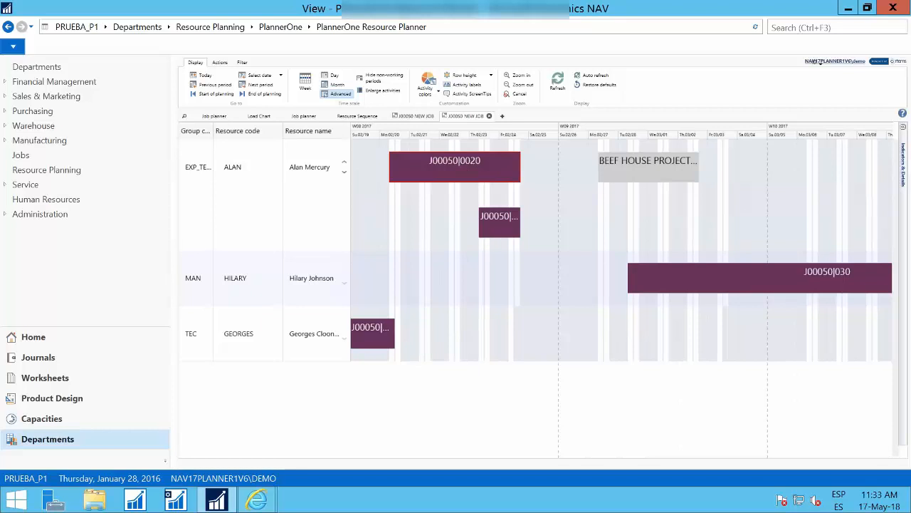
{"action": "left_click", "coordinate": [514, 227]}
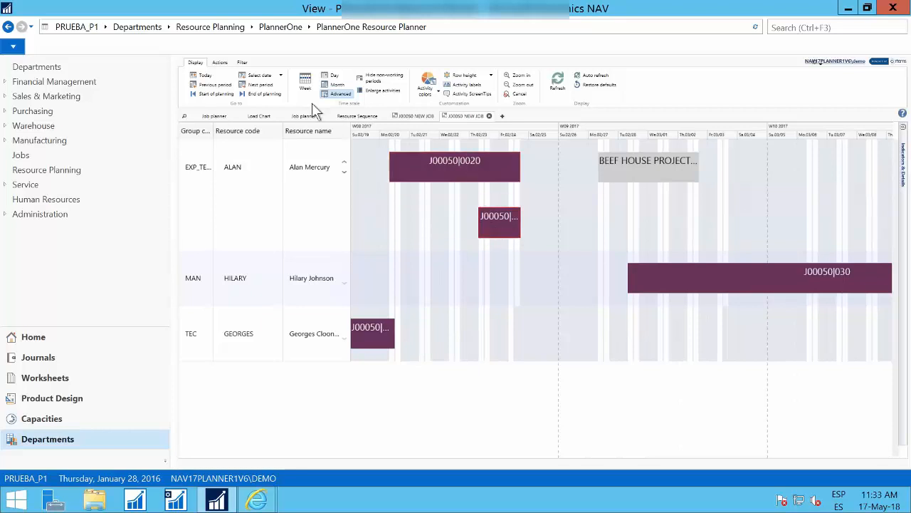
{"action": "left_click", "coordinate": [220, 63]}
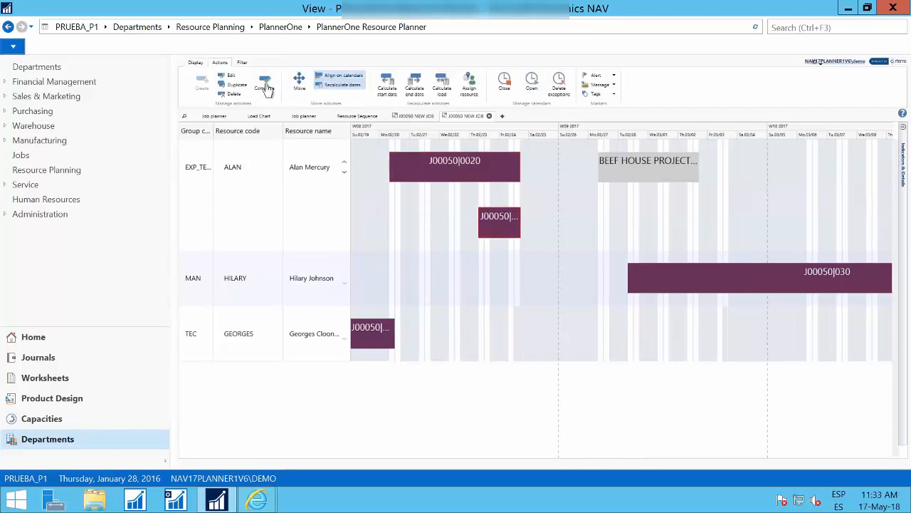
{"action": "left_click", "coordinate": [299, 80]}
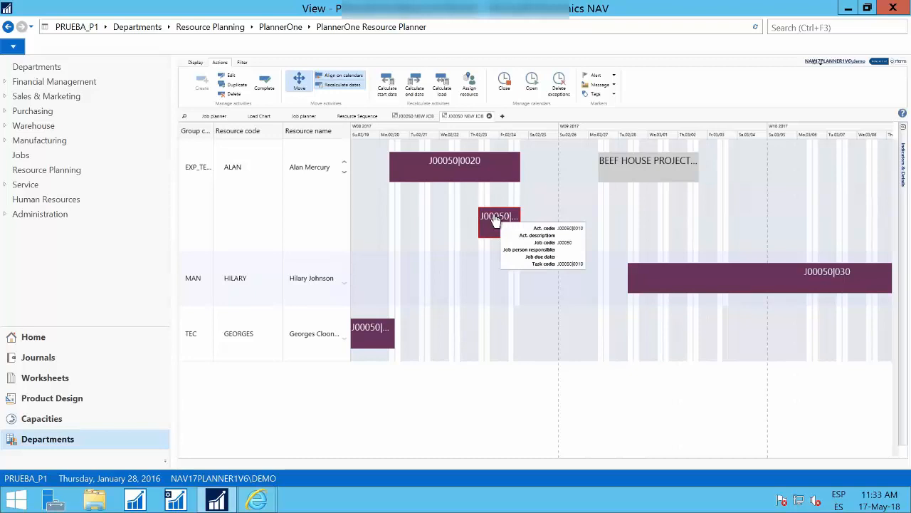
{"action": "left_click_drag", "start_coordinate": [496, 220], "coordinate": [733, 243]}
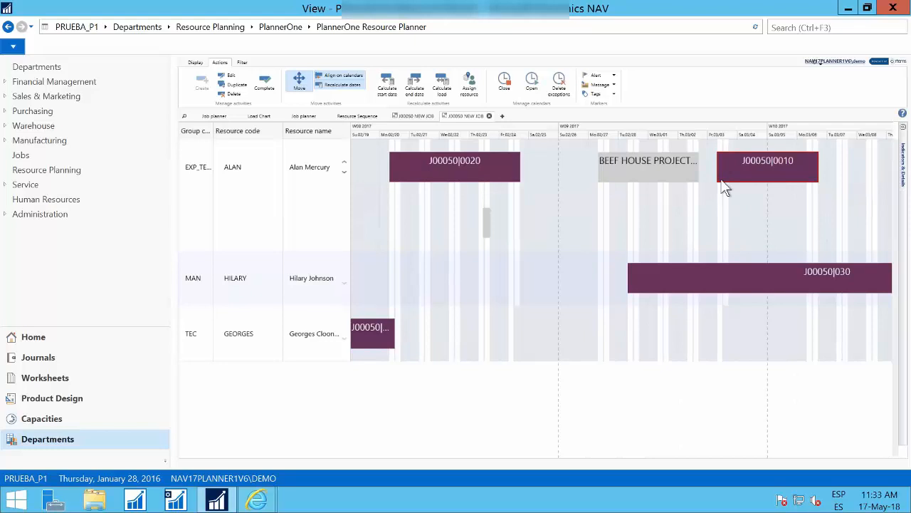
{"action": "mouse_move", "coordinate": [779, 158]}
- Select the BEEF HOUSE PROJECT activity and expand its resource row by another line
{"action": "left_click", "coordinate": [650, 176]}
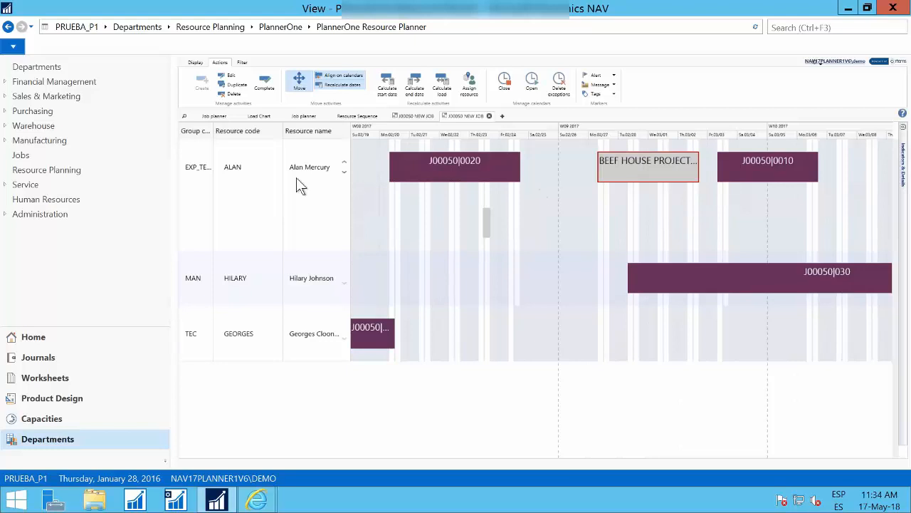
{"action": "left_click", "coordinate": [345, 176]}
{"action": "mouse_move", "coordinate": [654, 184]}
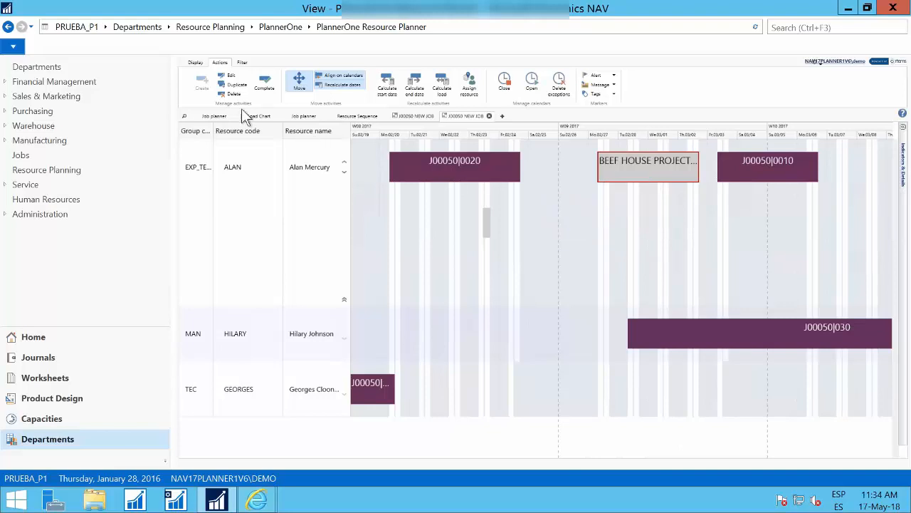
- Open a new Resource Gantt chart covering all resources and find the EXP_TE group rows
{"action": "left_click", "coordinate": [216, 117]}
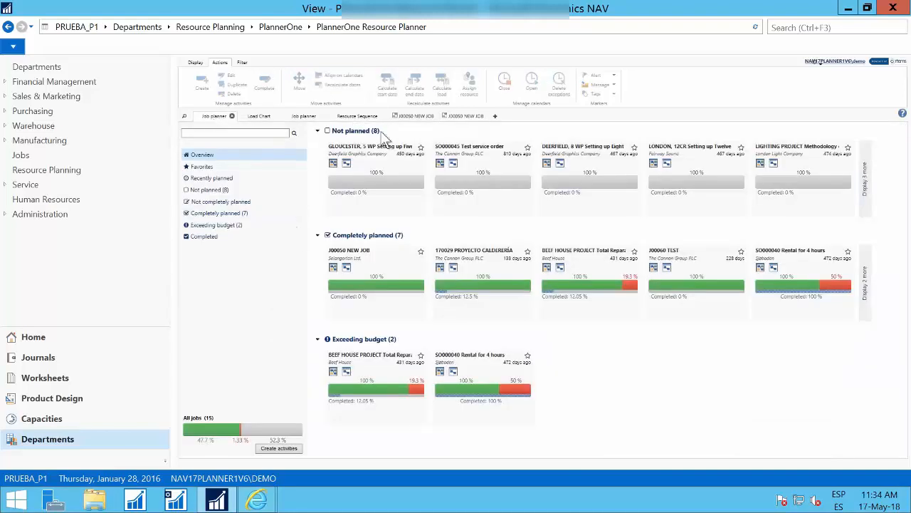
{"action": "left_click", "coordinate": [496, 118]}
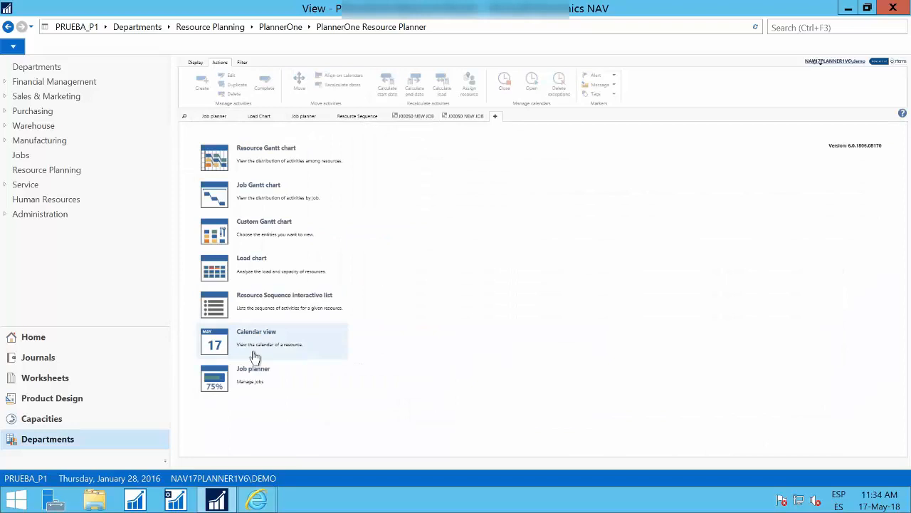
{"action": "left_click", "coordinate": [279, 162]}
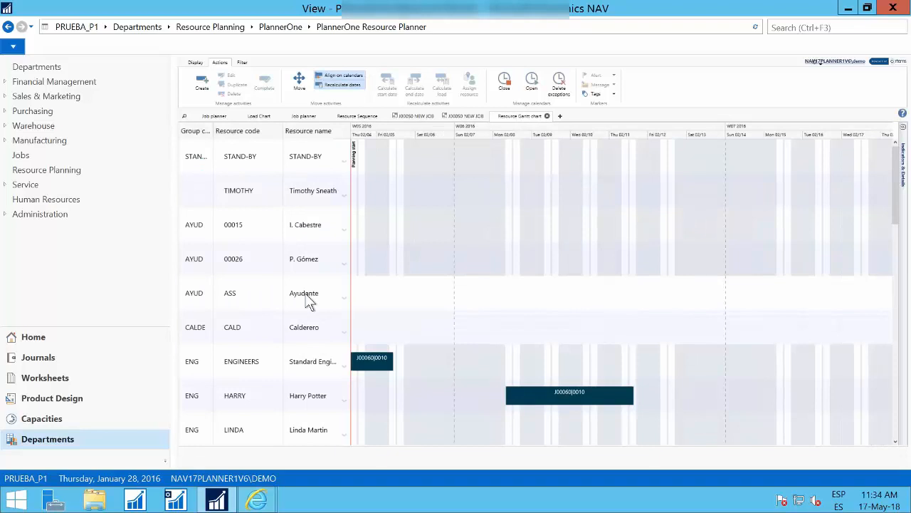
{"action": "scroll", "coordinate": [307, 301], "scroll_direction": "down", "scroll_amount": 3}
{"action": "scroll", "coordinate": [307, 301], "scroll_direction": "up", "scroll_amount": 2}
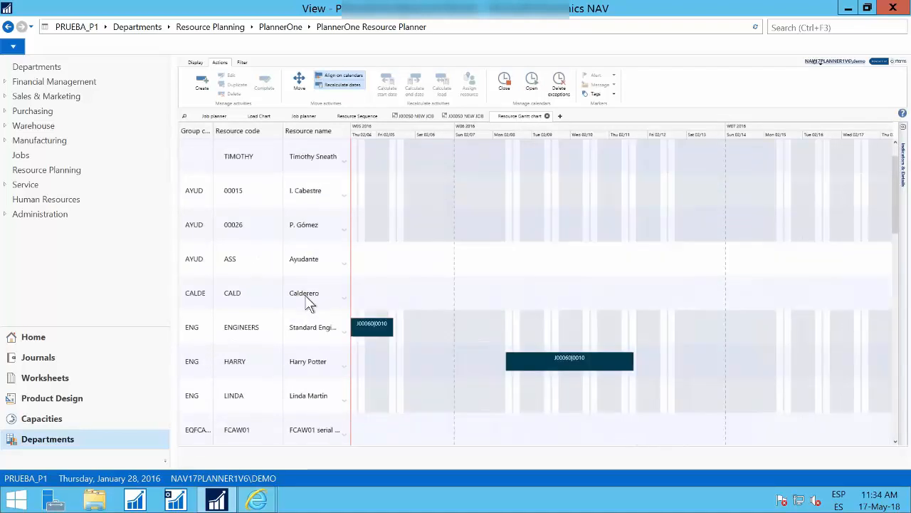
{"action": "scroll", "coordinate": [309, 302], "scroll_direction": "down", "scroll_amount": 5}
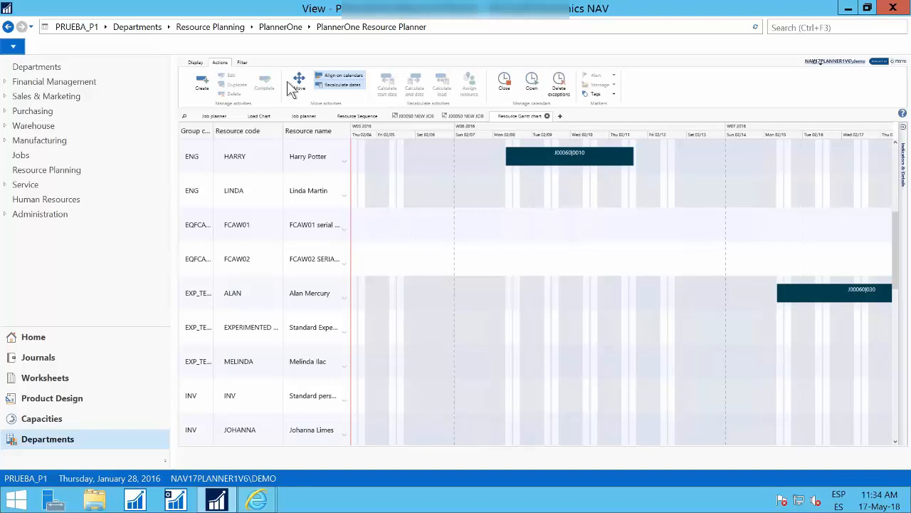
- Go to the date 2/22/2017 in the Gantt and bring the row holding the J00050 activities into view
{"action": "left_click", "coordinate": [195, 62]}
{"action": "left_click", "coordinate": [256, 76]}
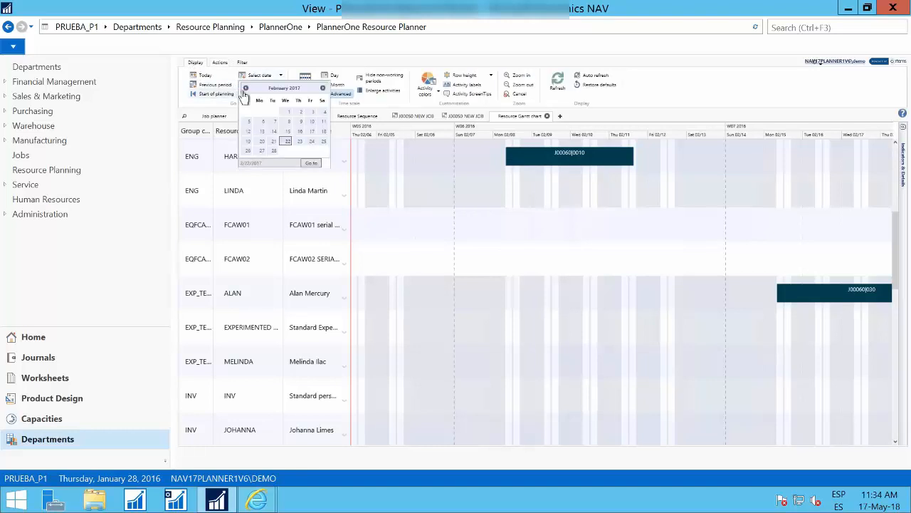
{"action": "left_click", "coordinate": [311, 163]}
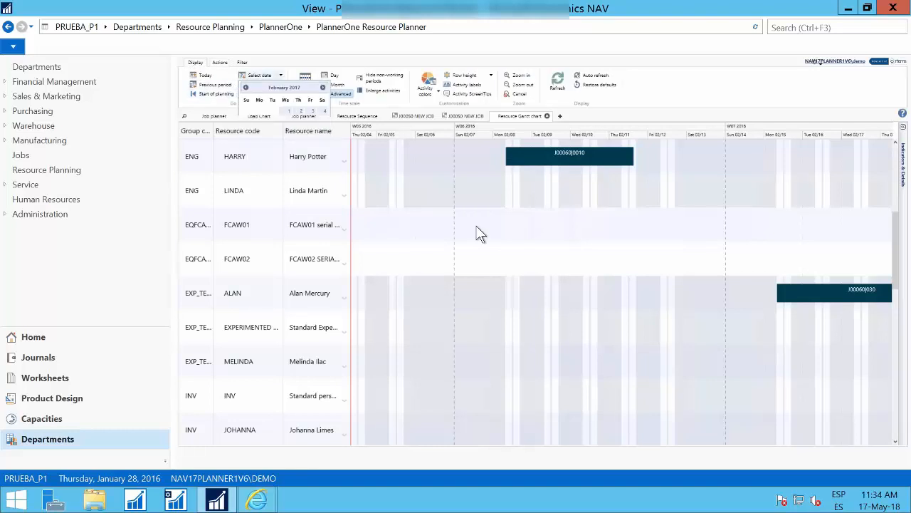
{"action": "left_click_drag", "start_coordinate": [618, 349], "coordinate": [685, 267]}
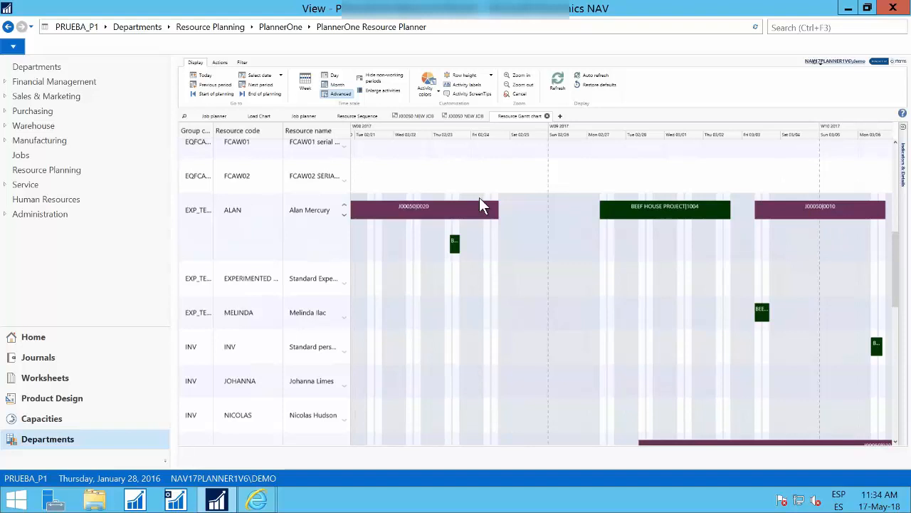
- Move the short BEEF HOUSE PROJECT activity beneath J00050|0020 to about the end of Friday 02/24
{"action": "left_click", "coordinate": [425, 215]}
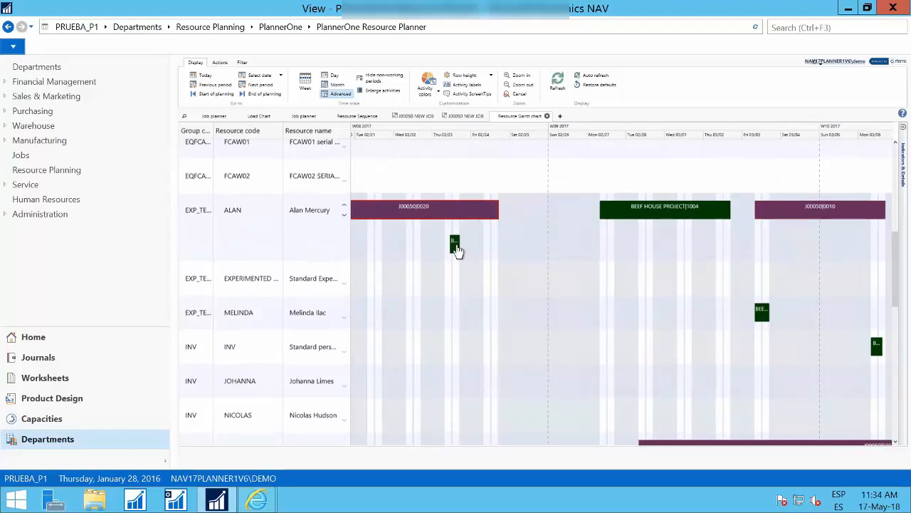
{"action": "mouse_move", "coordinate": [456, 249]}
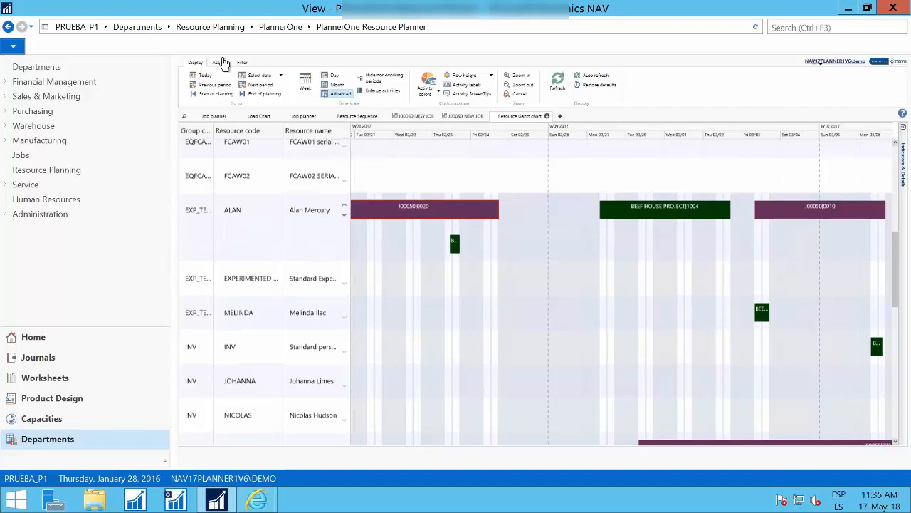
{"action": "left_click", "coordinate": [220, 62]}
{"action": "left_click", "coordinate": [299, 81]}
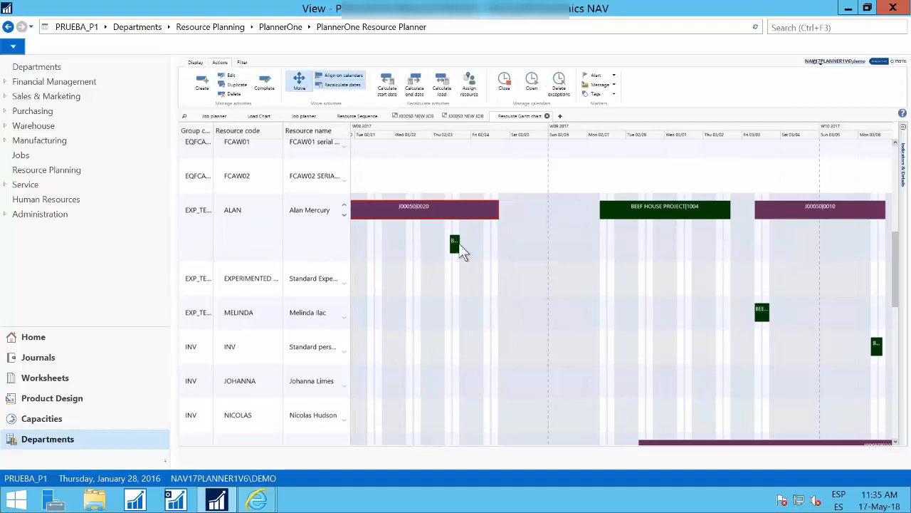
{"action": "left_click_drag", "start_coordinate": [454, 245], "coordinate": [493, 246]}
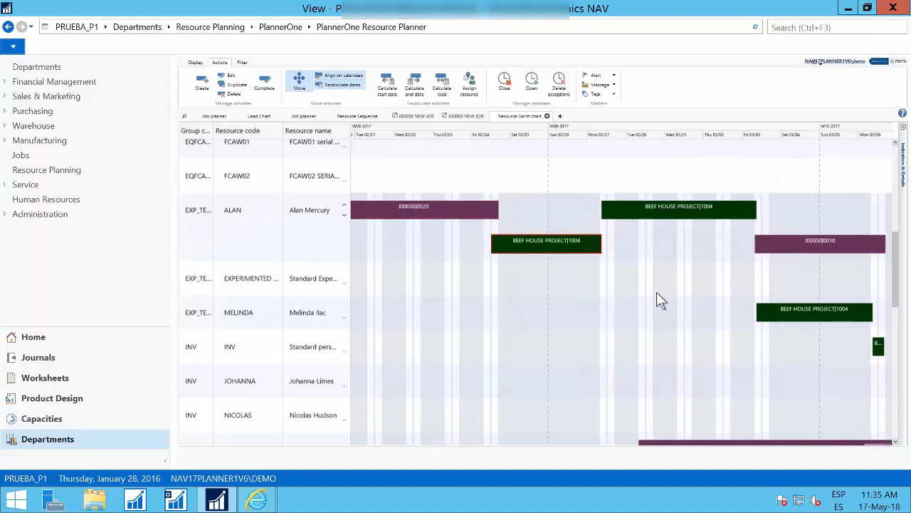
- Close the J00050|0010 resource's calendar from 03/01/2017 to 03/04/2017 with an exception named Enfermo
{"action": "scroll", "coordinate": [665, 291], "scroll_direction": "up", "scroll_amount": 1}
{"action": "scroll", "coordinate": [617, 308], "scroll_direction": "right", "scroll_amount": 3}
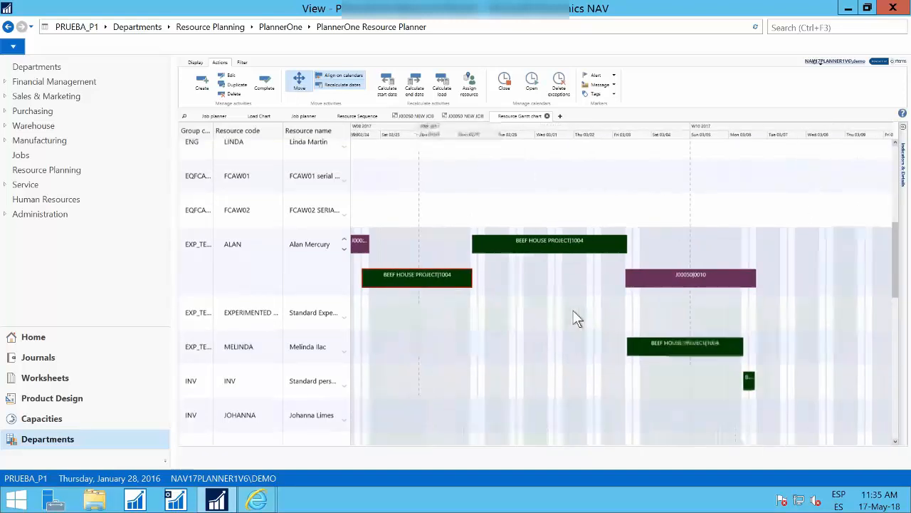
{"action": "scroll", "coordinate": [577, 313], "scroll_direction": "right", "scroll_amount": 1}
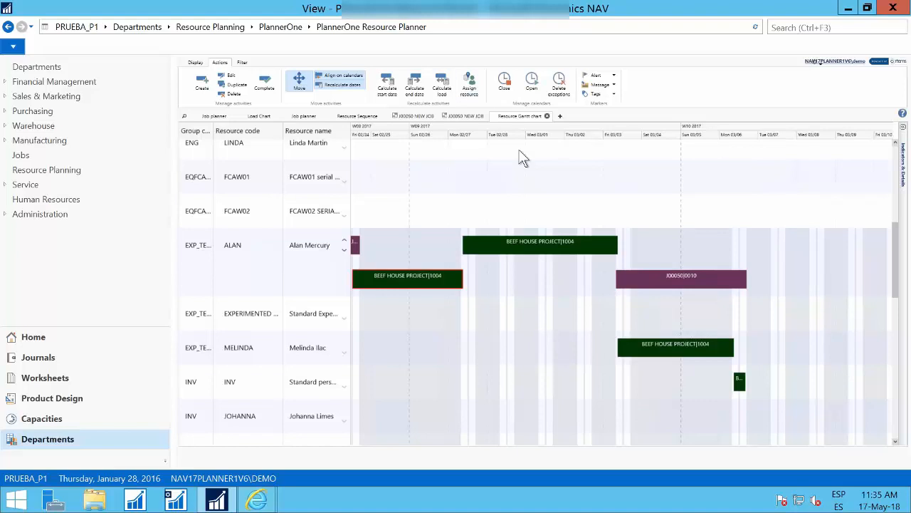
{"action": "left_click", "coordinate": [505, 83]}
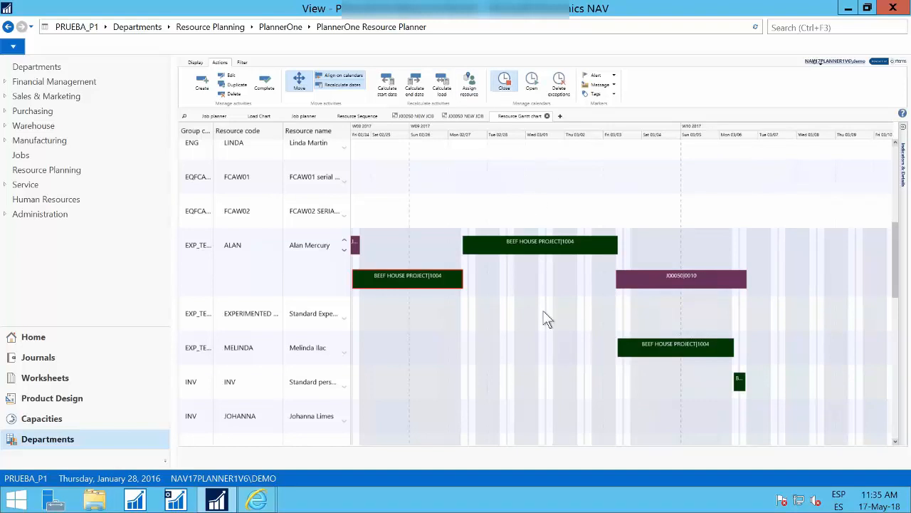
{"action": "left_click_drag", "start_coordinate": [544, 273], "coordinate": [610, 272]}
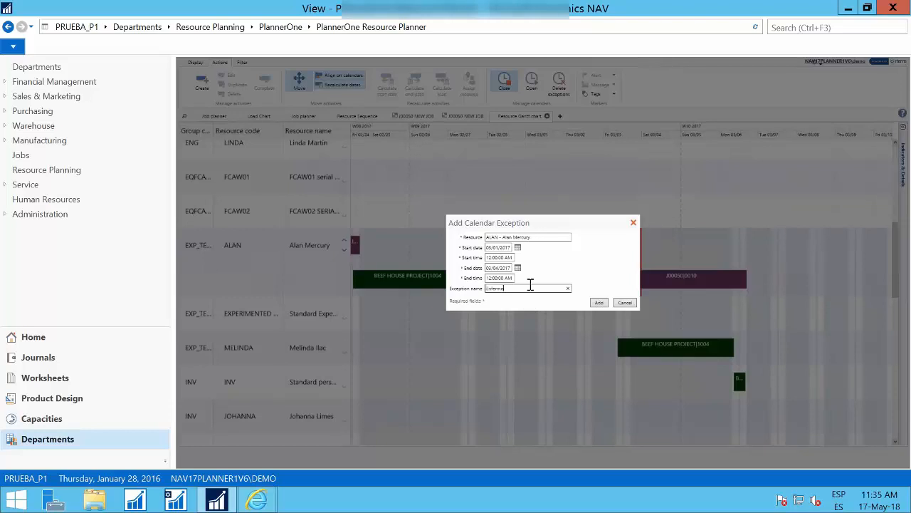
{"action": "type", "text": "Enfermo"}
{"action": "left_click", "coordinate": [606, 304]}
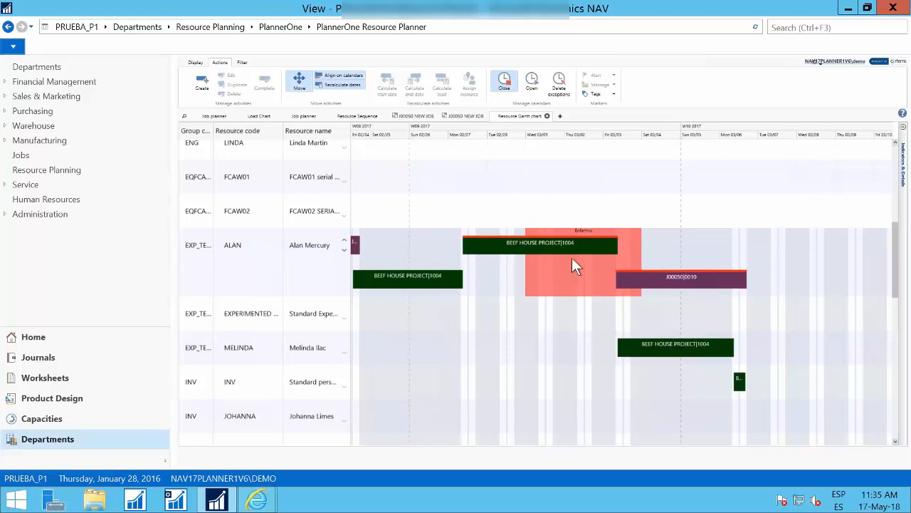
- Set the row height of the all-resources Gantt chart to Large
{"action": "left_click", "coordinate": [201, 63]}
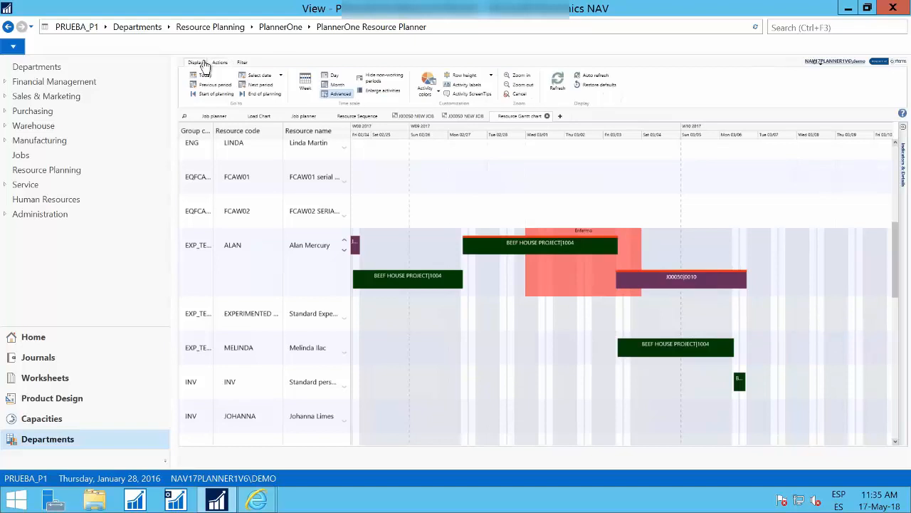
{"action": "left_click", "coordinate": [461, 75]}
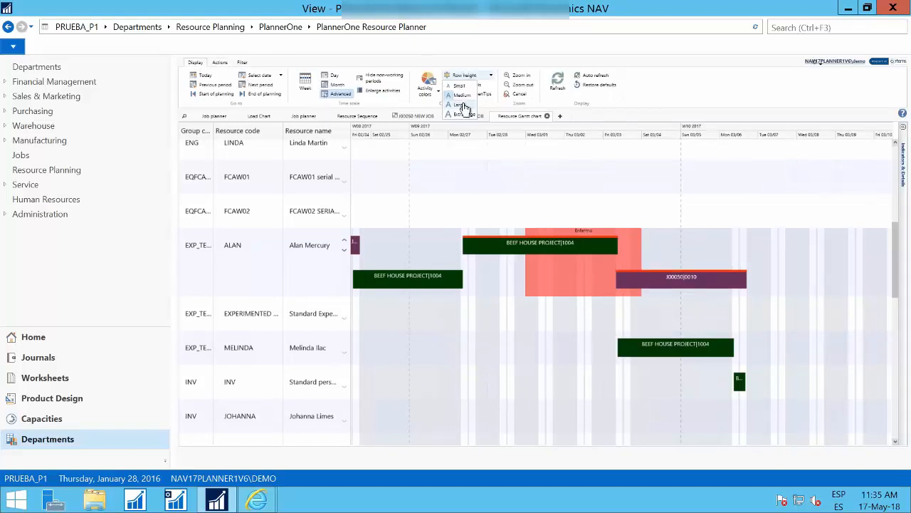
{"action": "left_click", "coordinate": [461, 105]}
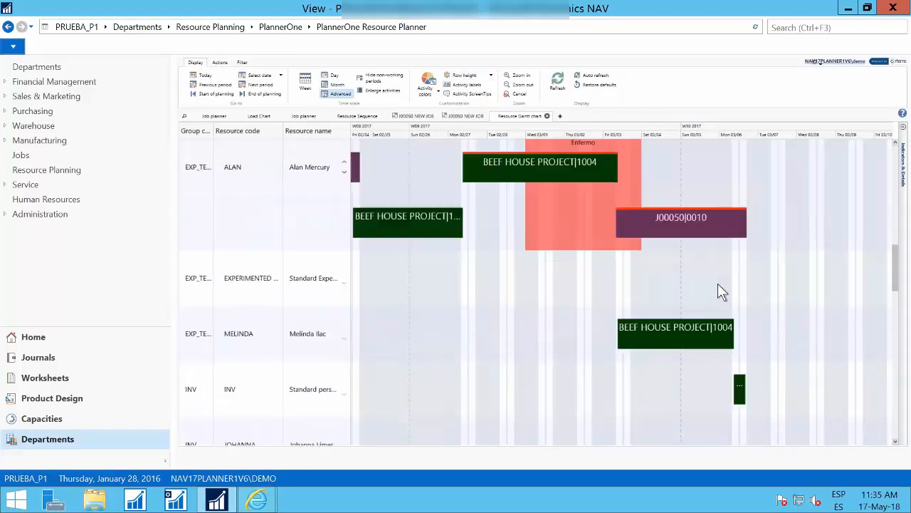
{"action": "mouse_move", "coordinate": [484, 217]}
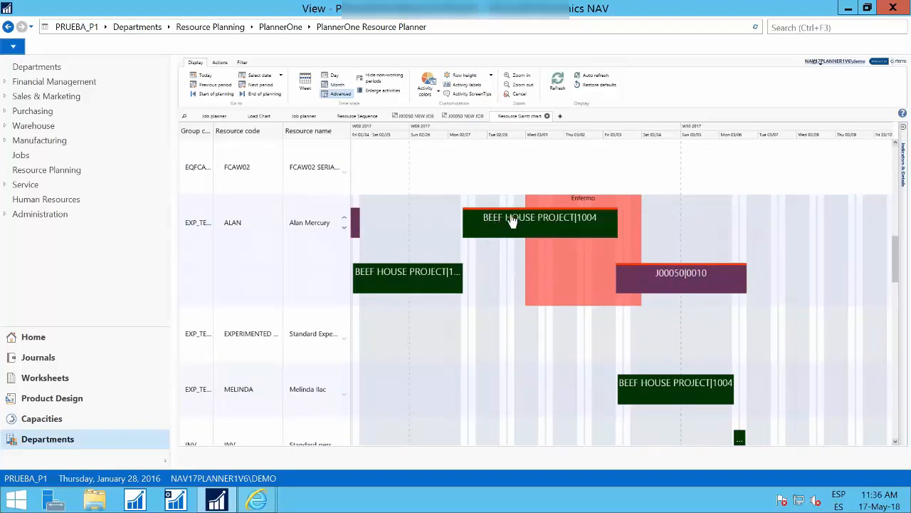
{"action": "mouse_move", "coordinate": [516, 222]}
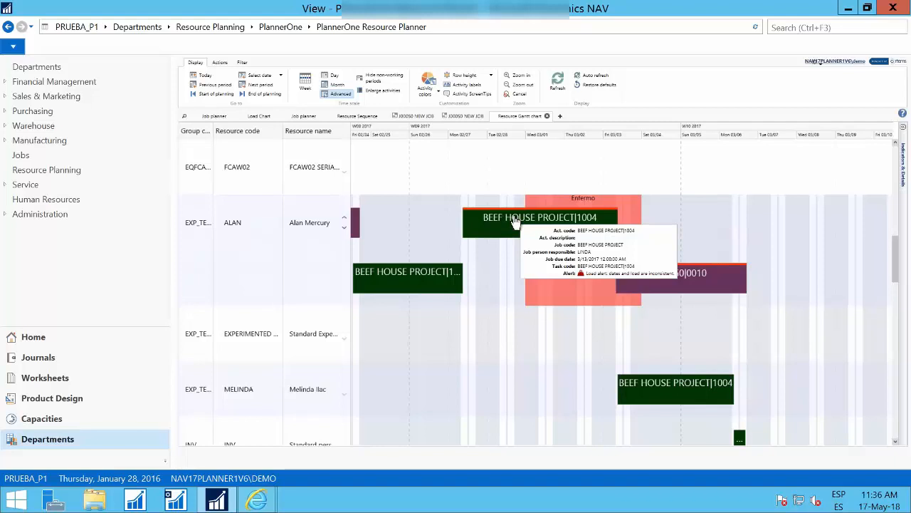
{"action": "double_click", "coordinate": [516, 222]}
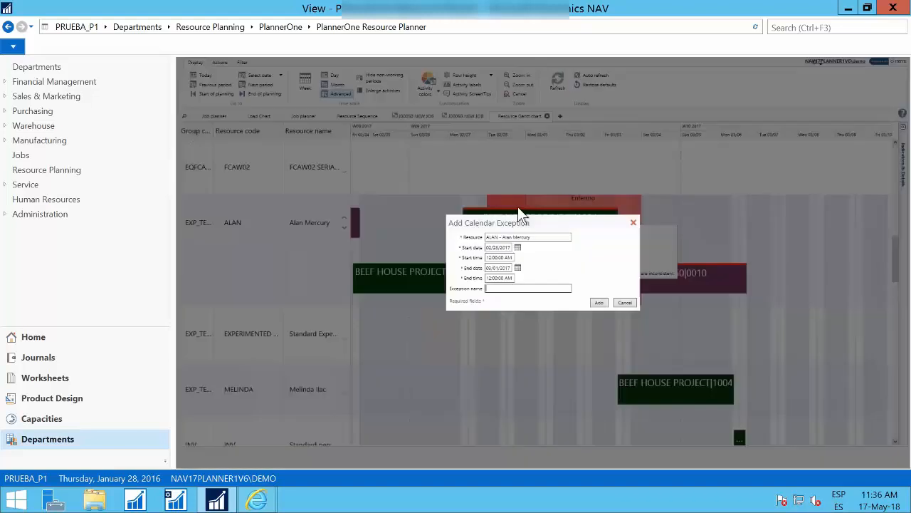
{"action": "left_click", "coordinate": [618, 301]}
{"action": "left_click", "coordinate": [219, 62]}
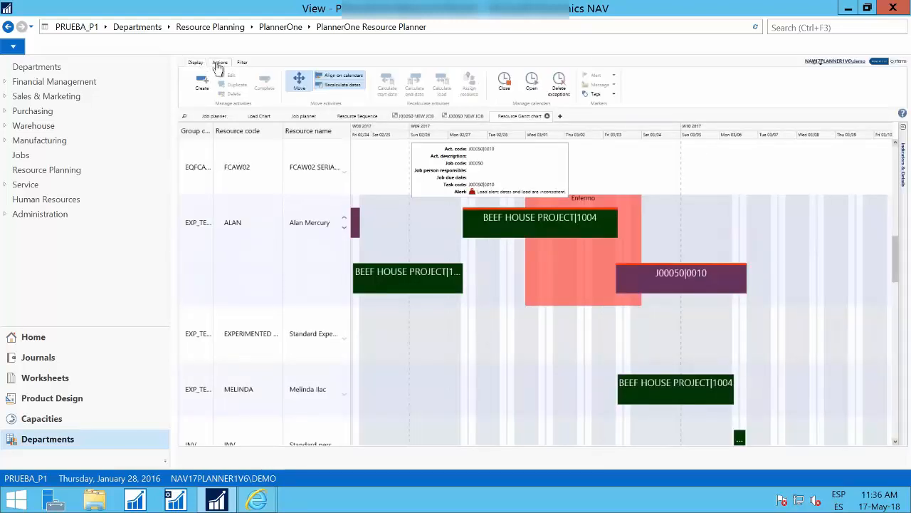
- Recalculate the end date of BEEF HOUSE PROJECT|1004 around the Enfermo exception and inspect the dependent BEEF HOUSE PROJECT activity in the lower row
{"action": "left_click", "coordinate": [588, 219]}
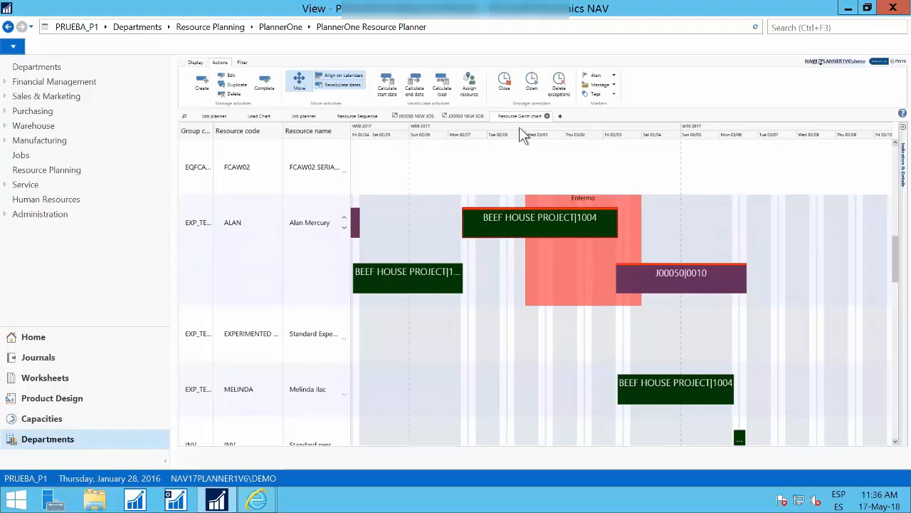
{"action": "left_click", "coordinate": [416, 92]}
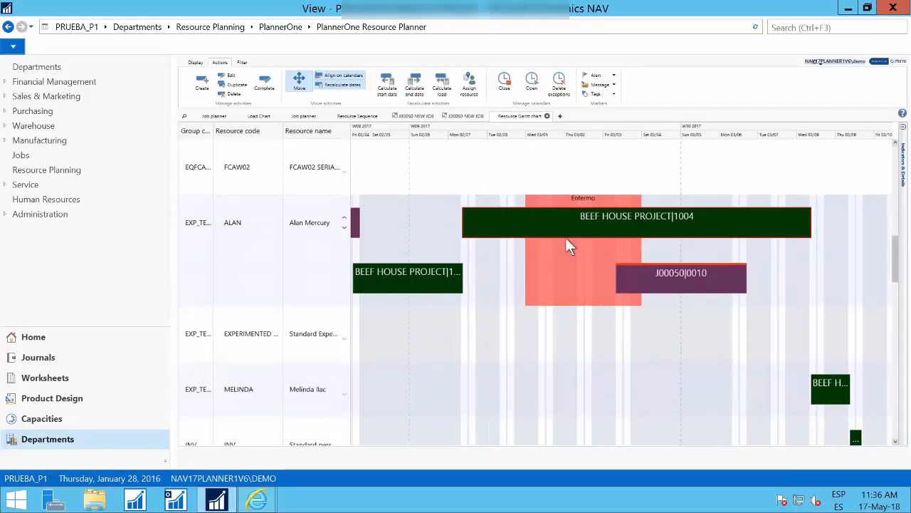
{"action": "mouse_move", "coordinate": [508, 226]}
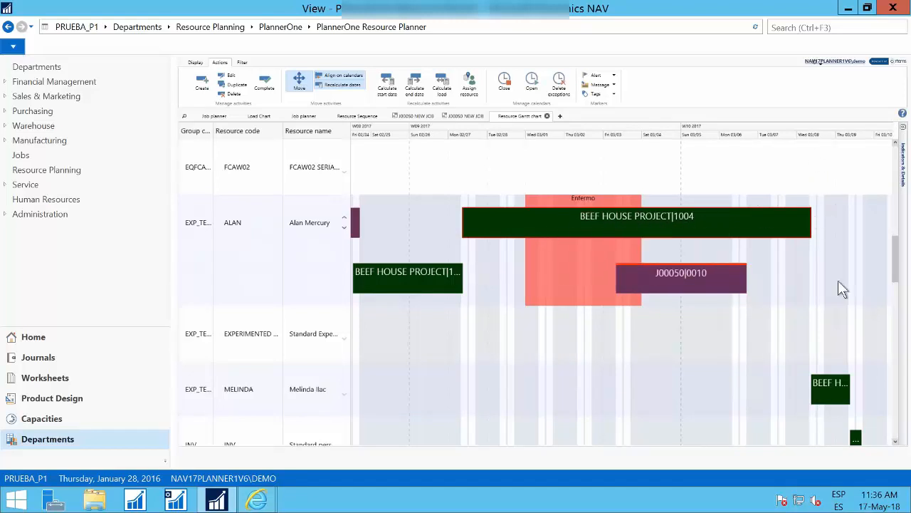
{"action": "left_click", "coordinate": [830, 389]}
{"action": "left_click", "coordinate": [834, 391]}
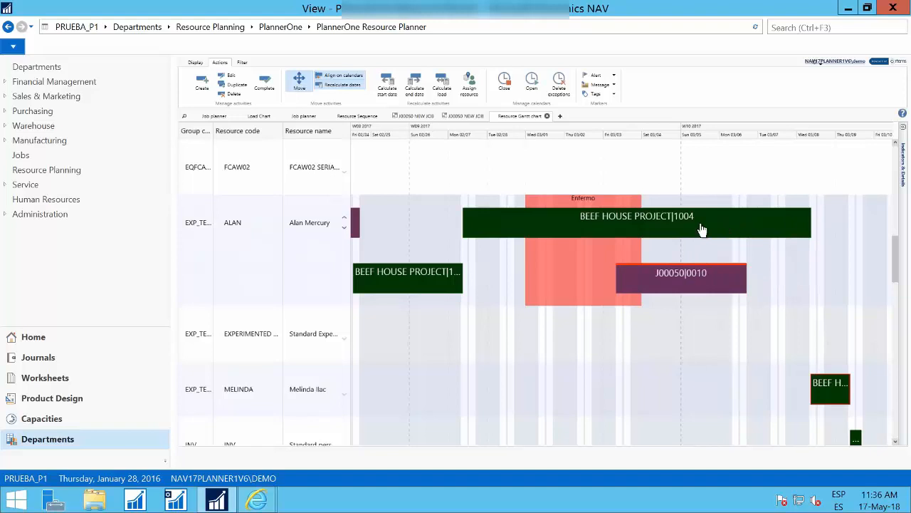
- Move the J00050|0010 activity clear of BEEF HOUSE PROJECT|1004 so it starts at about the morning of Thursday 03/09
{"action": "left_click", "coordinate": [649, 278]}
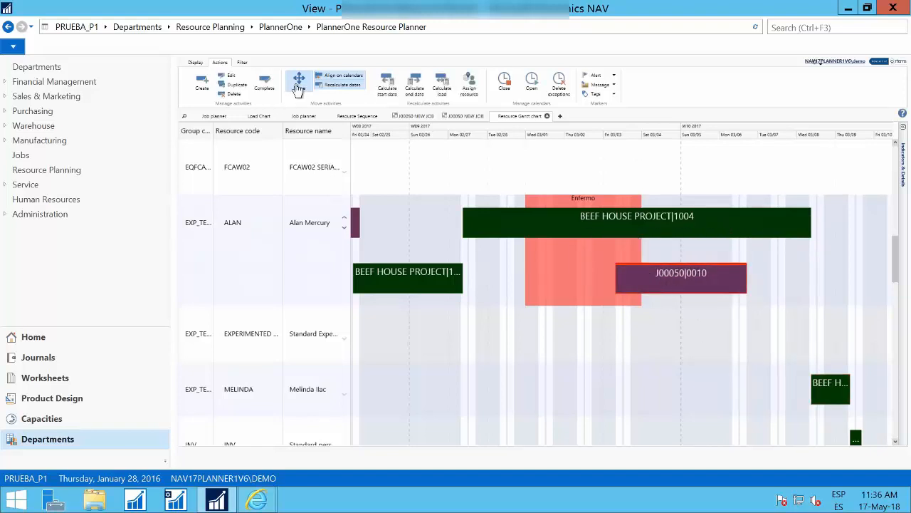
{"action": "left_click_drag", "start_coordinate": [681, 283], "coordinate": [778, 279]}
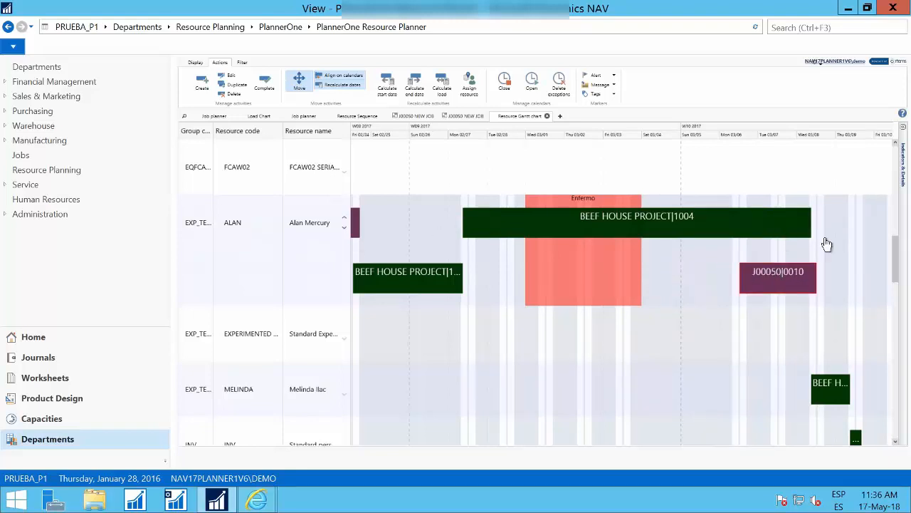
{"action": "left_click_drag", "start_coordinate": [856, 240], "coordinate": [624, 242]}
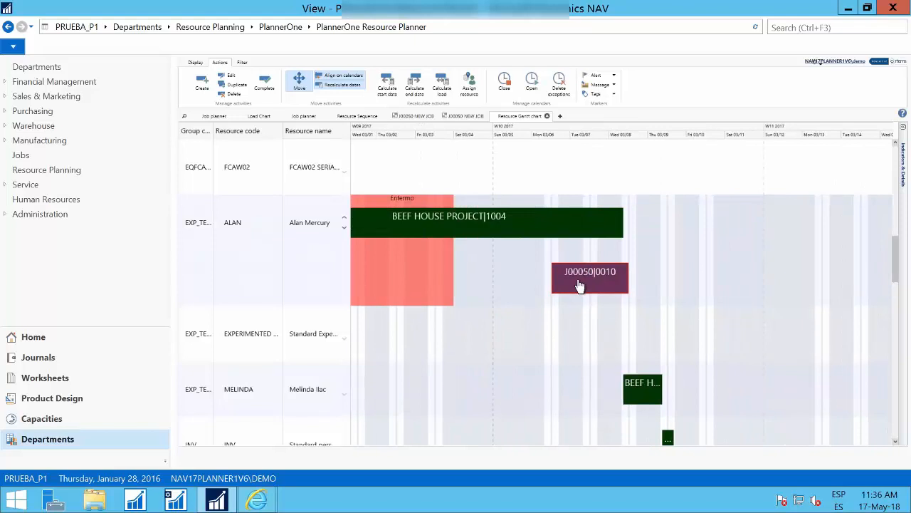
{"action": "left_click_drag", "start_coordinate": [606, 272], "coordinate": [694, 280]}
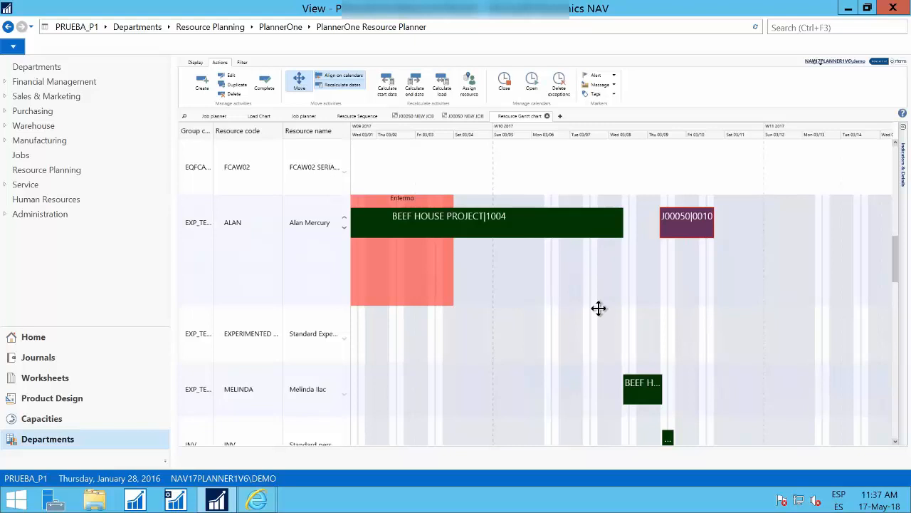
- Open BEEF HOUSE PROJECT|1004 for editing and look through the resources available for the activity
{"action": "mouse_move", "coordinate": [622, 308]}
{"action": "left_mouse_down"}
{"action": "mouse_move", "coordinate": [683, 303]}
{"action": "mouse_move", "coordinate": [537, 303]}
{"action": "mouse_move", "coordinate": [626, 302]}
{"action": "left_mouse_up"}
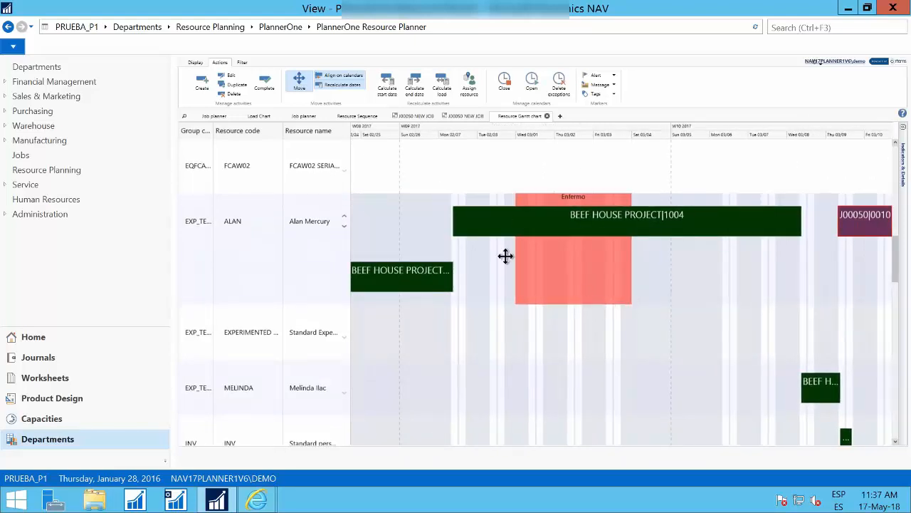
{"action": "left_click", "coordinate": [526, 223]}
{"action": "mouse_move", "coordinate": [527, 223]}
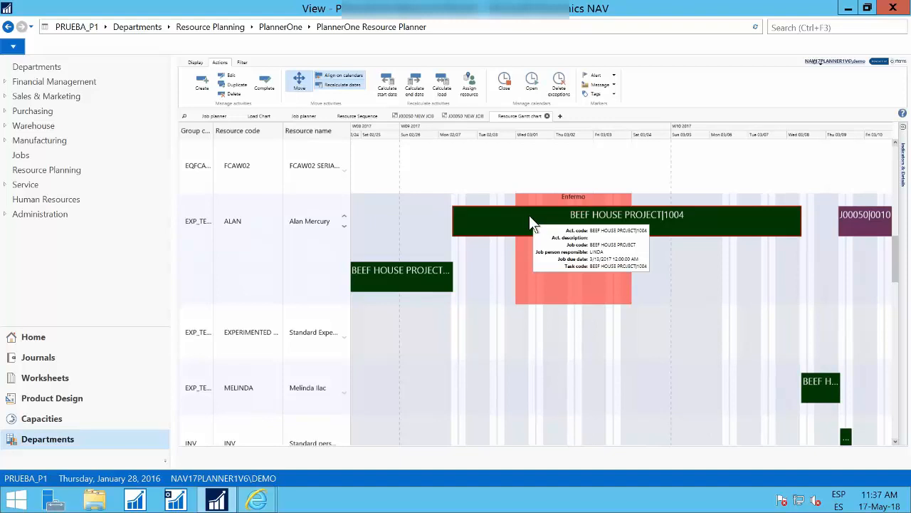
{"action": "left_click", "coordinate": [523, 214]}
{"action": "double_click", "coordinate": [526, 223]}
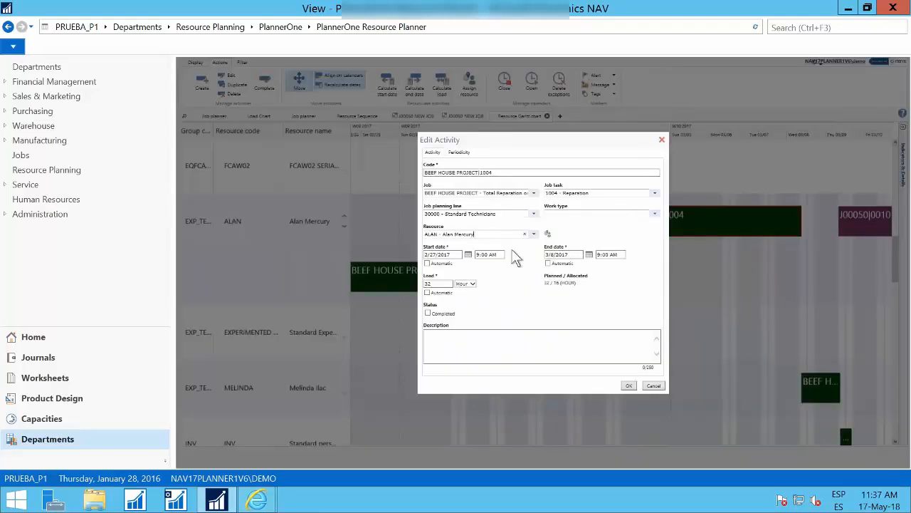
{"action": "left_click", "coordinate": [533, 233]}
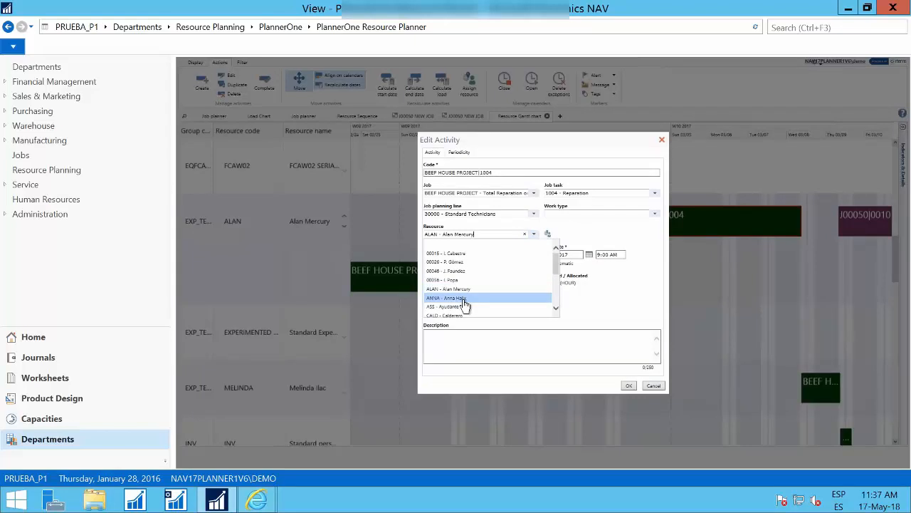
{"action": "left_click", "coordinate": [626, 318]}
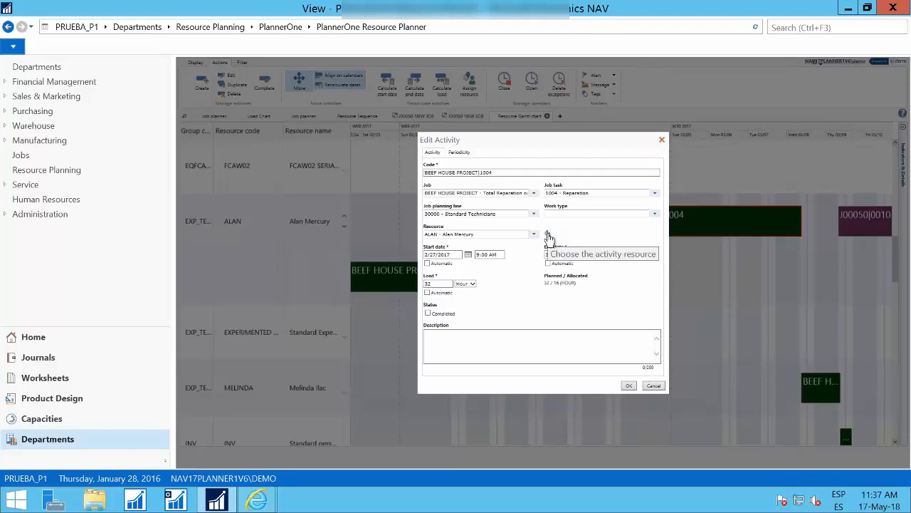
- Open the resource assignment for BEEF HOUSE PROJECT|1004 and filter the candidates' skills by "neg, excel"
{"action": "left_click", "coordinate": [468, 93]}
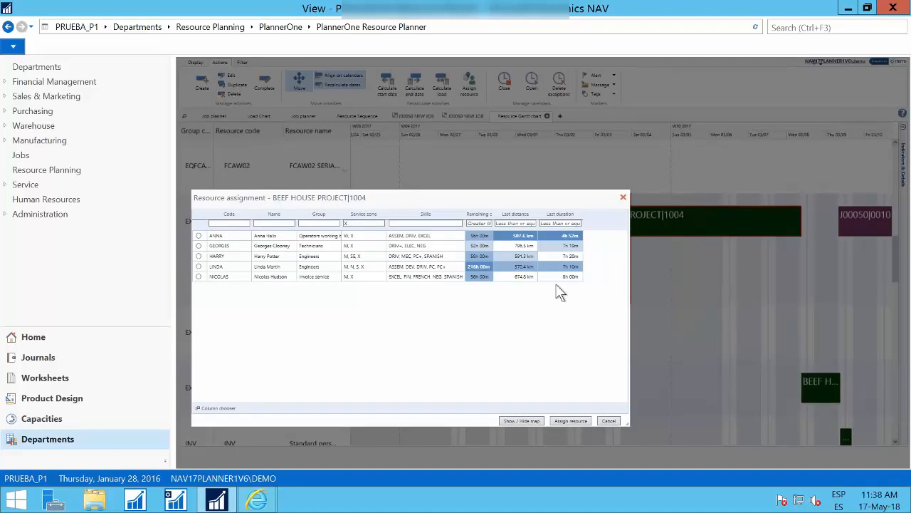
{"action": "left_click_drag", "start_coordinate": [511, 194], "coordinate": [536, 252]}
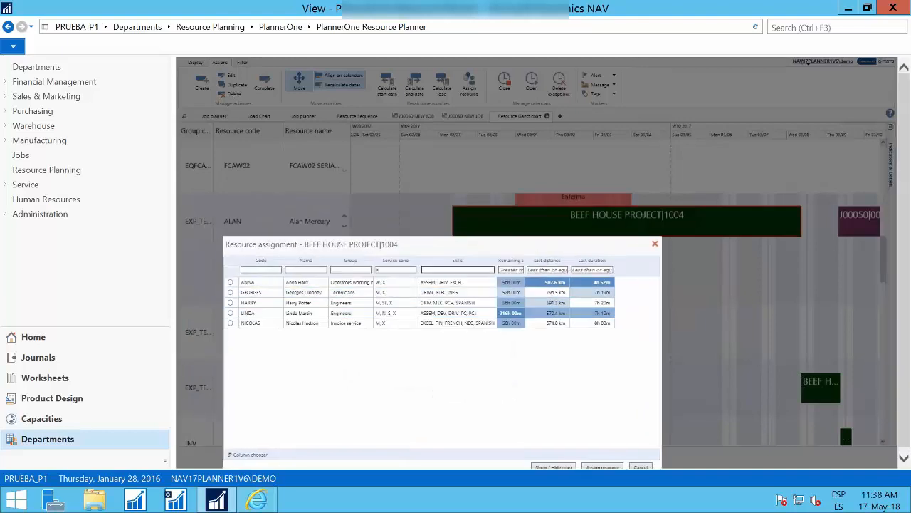
{"action": "type", "text": "neg"}
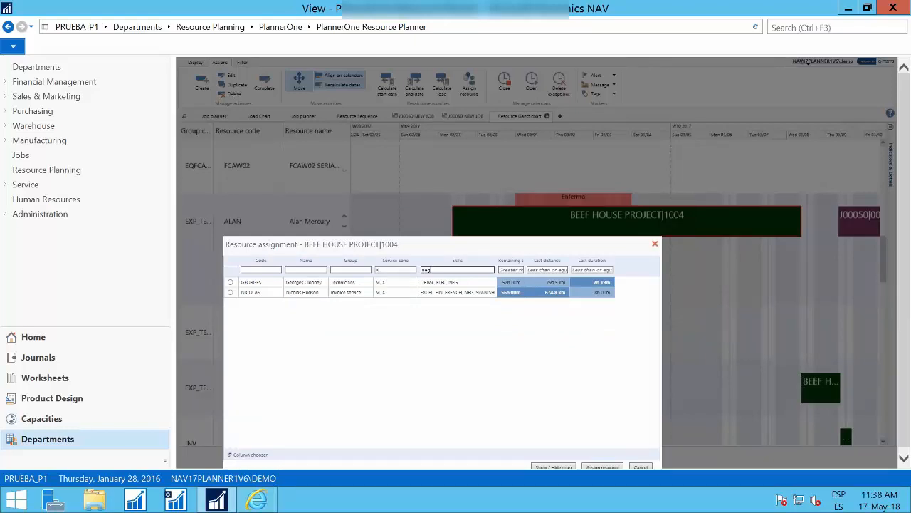
{"action": "left_click_drag", "start_coordinate": [535, 246], "coordinate": [536, 166]}
{"action": "scroll", "coordinate": [551, 224], "scroll_direction": "up", "scroll_amount": 2}
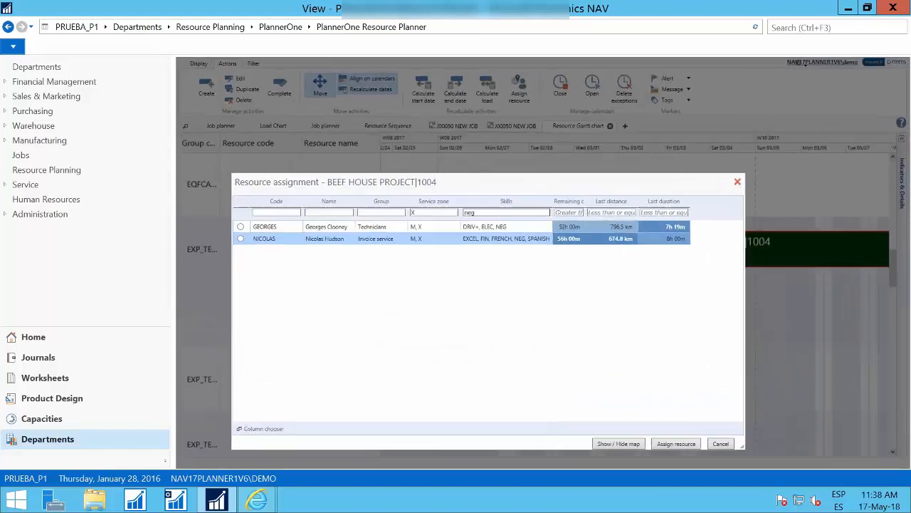
{"action": "scroll", "coordinate": [551, 234], "scroll_direction": "up", "scroll_amount": 1}
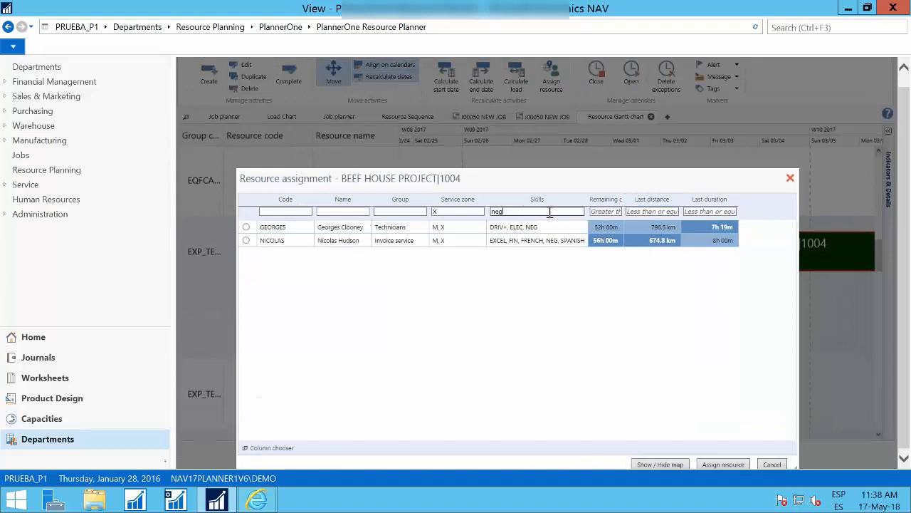
{"action": "type", "text": ", excel"}
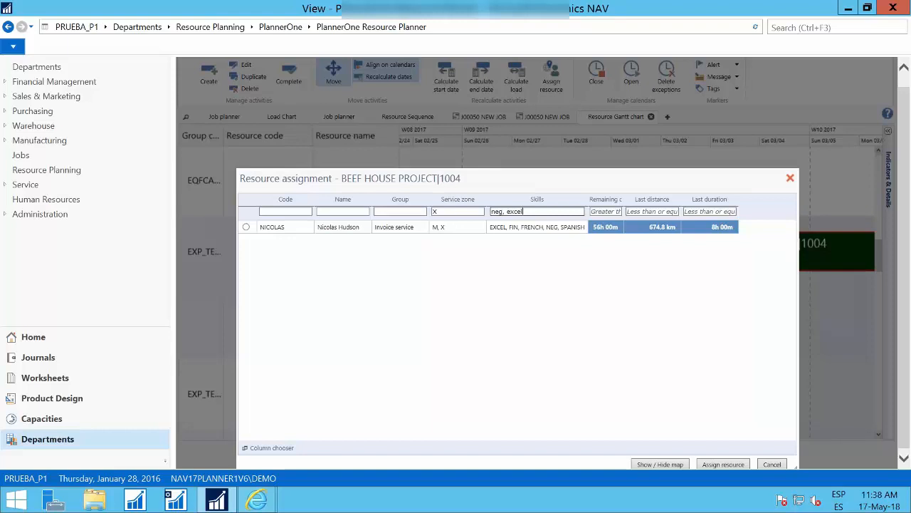
{"action": "left_click", "coordinate": [437, 211]}
{"action": "left_click", "coordinate": [607, 211]}
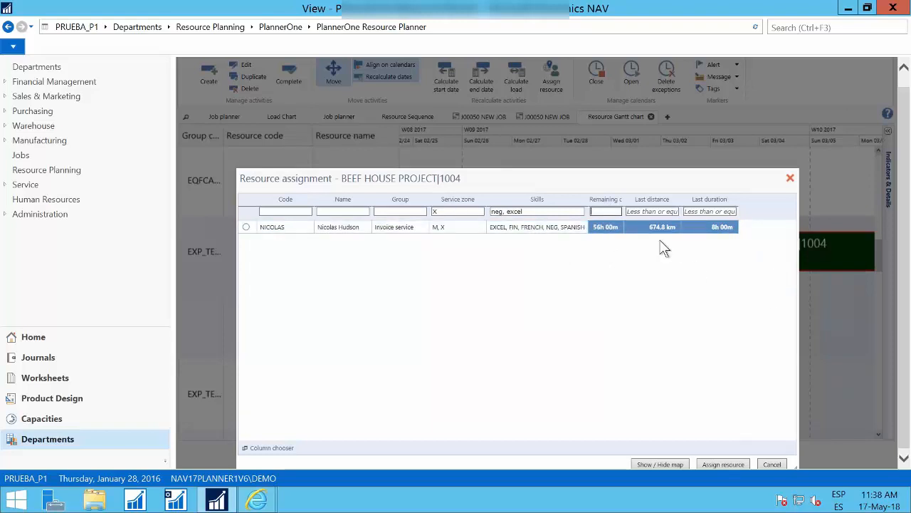
- Clear the skills and service zone filters and examine the currently assigned resource's row, including its remaining capacity
{"action": "left_click", "coordinate": [508, 226]}
{"action": "left_click", "coordinate": [535, 211]}
{"action": "key", "text": "BackSpace"}
{"action": "key", "text": "BackSpace"}
{"action": "key", "text": "BackSpace"}
{"action": "key", "text": "BackSpace"}
{"action": "key", "text": "BackSpace"}
{"action": "key", "text": "BackSpace"}
{"action": "key", "text": "BackSpace"}
{"action": "key", "text": "BackSpace"}
{"action": "key", "text": "BackSpace"}
{"action": "key", "text": "BackSpace"}
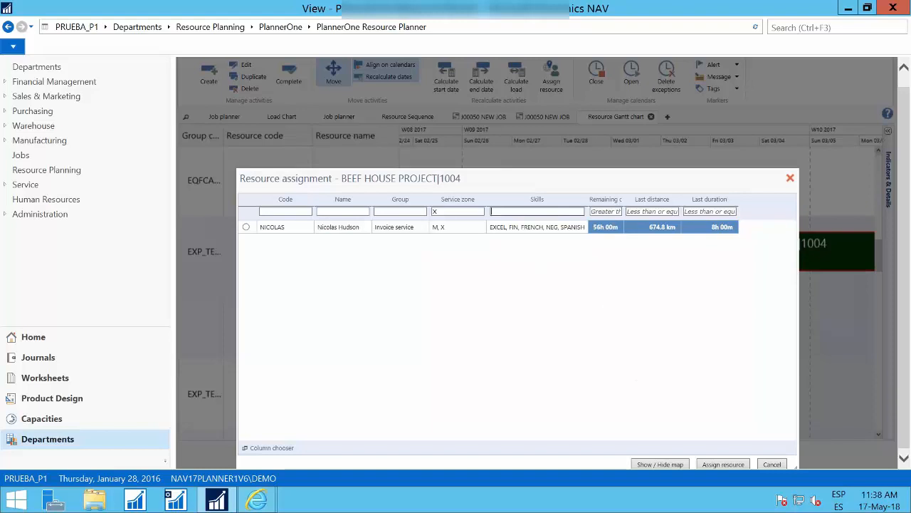
{"action": "left_click", "coordinate": [452, 212]}
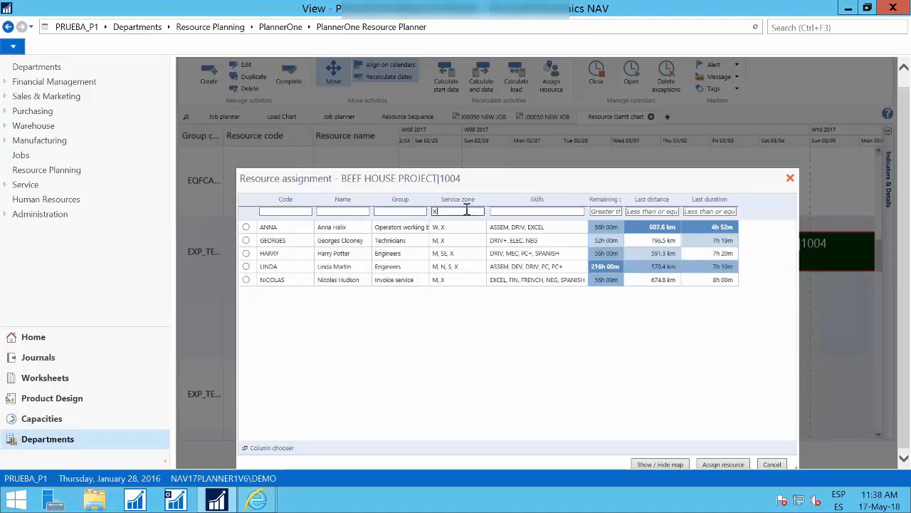
{"action": "type", "text": "X"}
{"action": "key", "text": "BackSpace"}
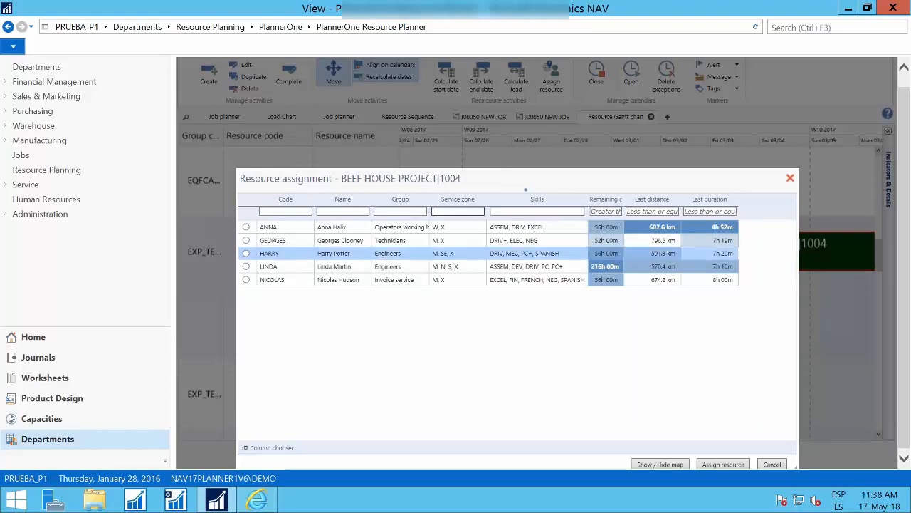
{"action": "left_click", "coordinate": [370, 280]}
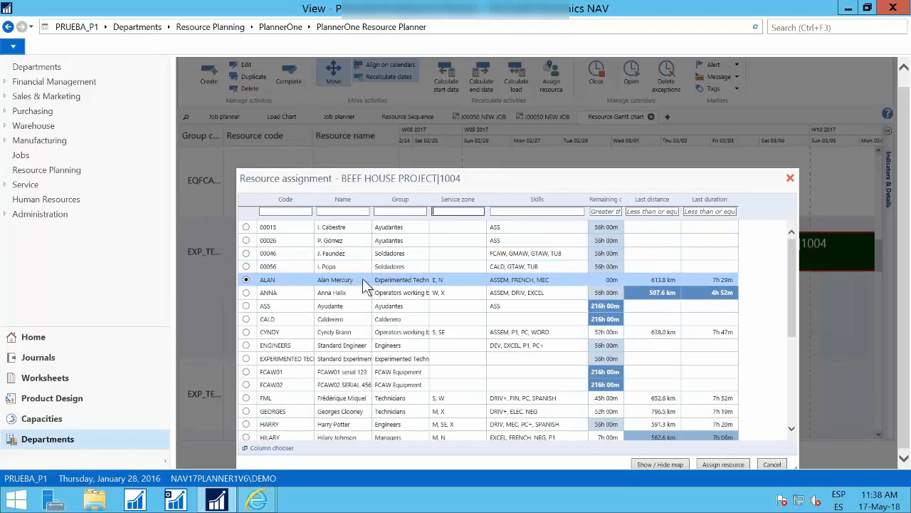
{"action": "left_click", "coordinate": [602, 280]}
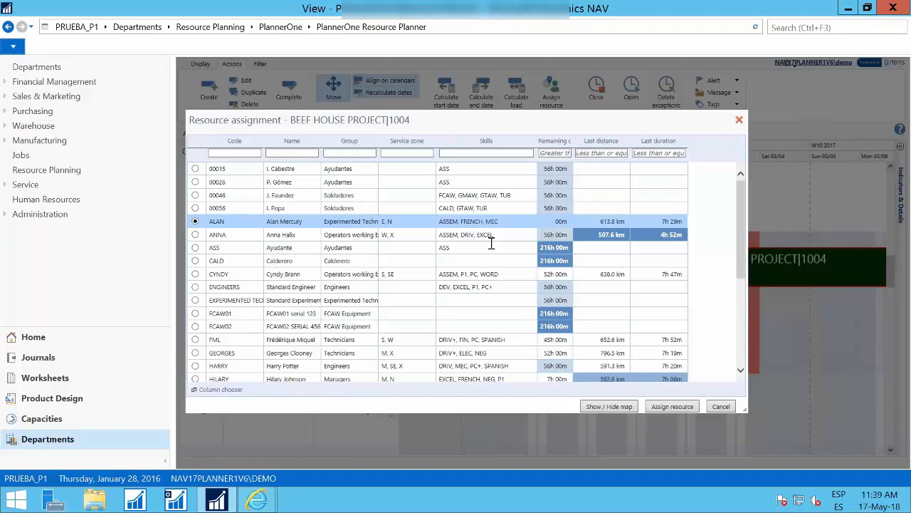
- Show the map in the resource assignment window with Real data selected, and cancel without assigning a resource
{"action": "scroll", "coordinate": [491, 245], "scroll_direction": "down", "scroll_amount": 1}
{"action": "scroll", "coordinate": [490, 244], "scroll_direction": "down", "scroll_amount": 1}
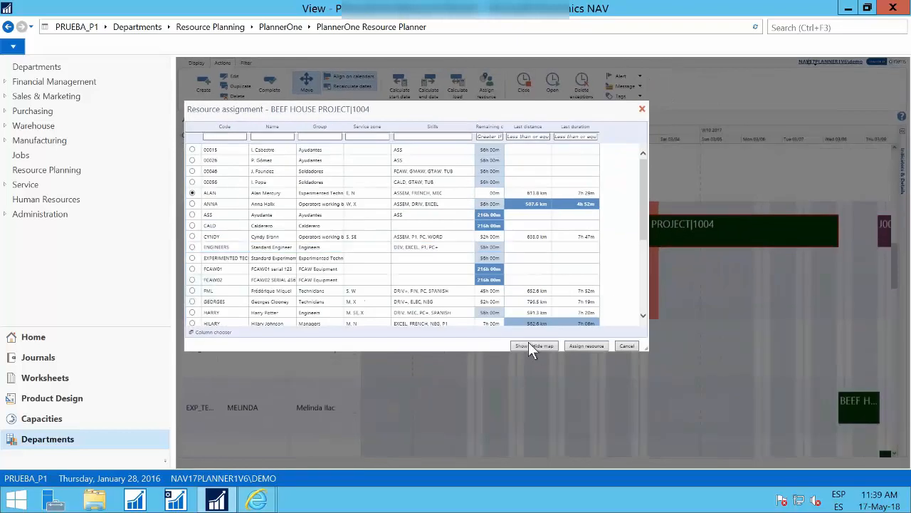
{"action": "left_click", "coordinate": [534, 345]}
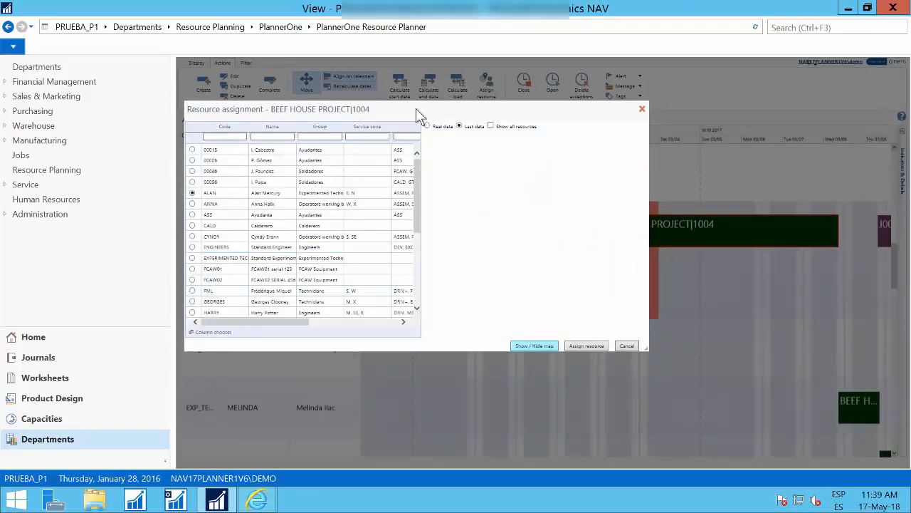
{"action": "left_click_drag", "start_coordinate": [417, 108], "coordinate": [515, 110]}
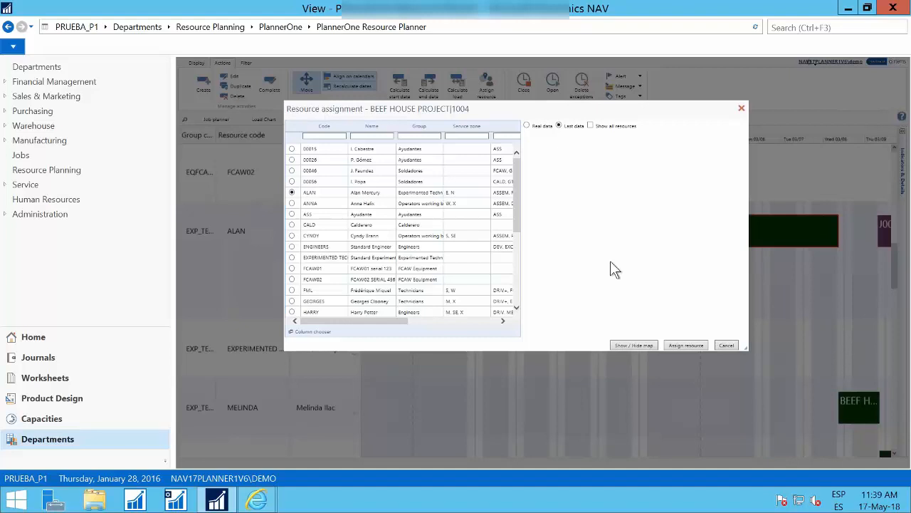
{"action": "left_click", "coordinate": [527, 126]}
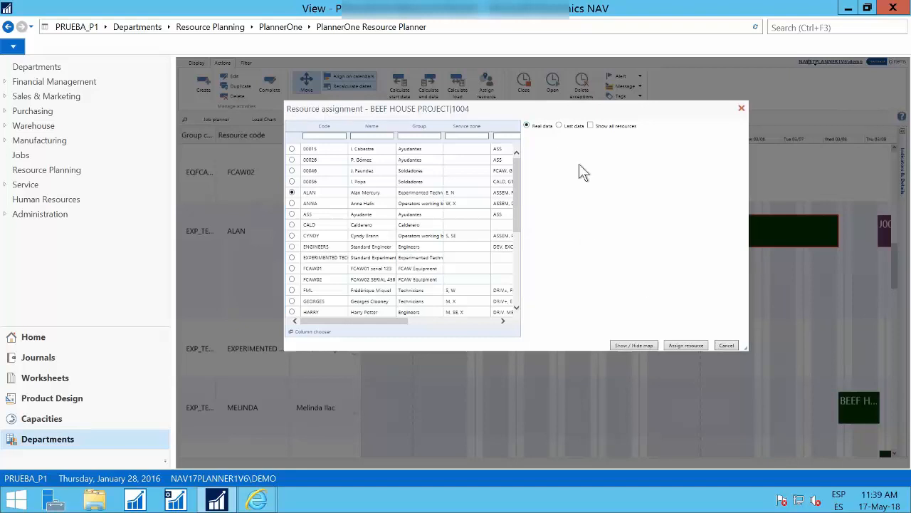
{"action": "left_click", "coordinate": [726, 346]}
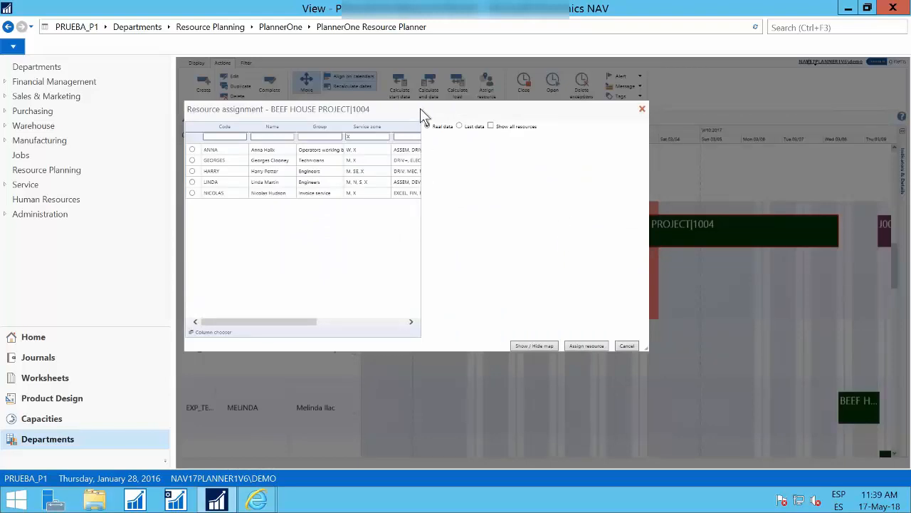
- Examine the candidates' skills, remaining capacity, last distance and last duration, and toggle Show all resources on and off for the map
{"action": "left_click_drag", "start_coordinate": [420, 108], "coordinate": [482, 106]}
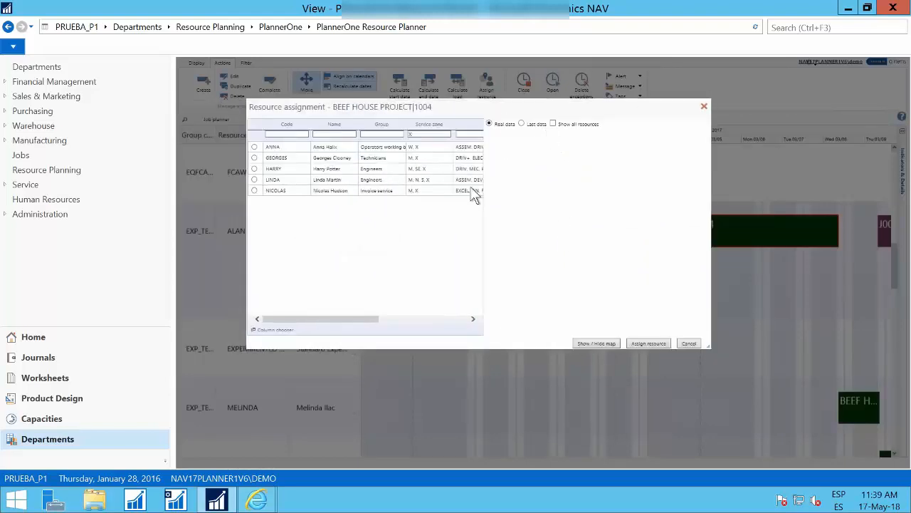
{"action": "left_click_drag", "start_coordinate": [341, 313], "coordinate": [396, 314]}
{"action": "left_click", "coordinate": [398, 320]}
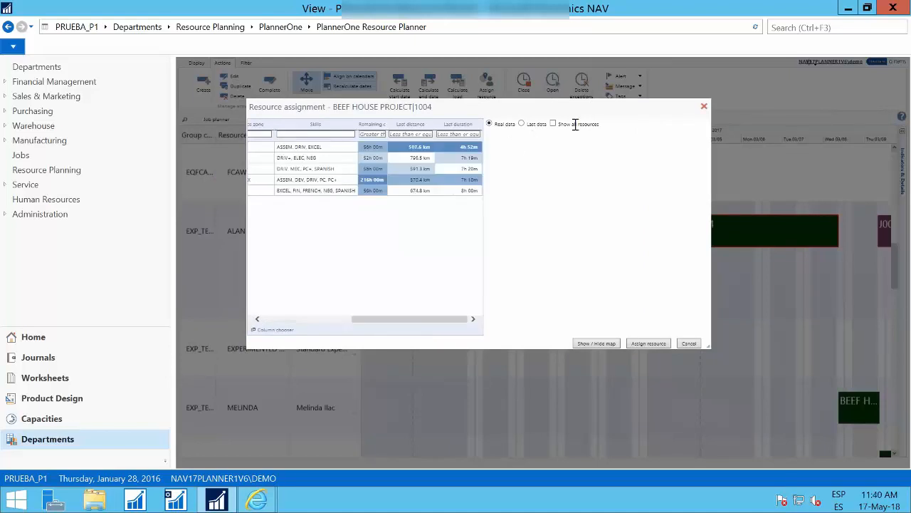
{"action": "left_click", "coordinate": [553, 123]}
{"action": "left_click", "coordinate": [554, 123]}
{"action": "left_click_drag", "start_coordinate": [428, 318], "coordinate": [460, 317]}
{"action": "left_click", "coordinate": [411, 133]}
- Toggle the resource map's display and cancel the assignment for BEEF HOUSE PROJECT|1004
{"action": "left_click", "coordinate": [615, 343]}
{"action": "left_click", "coordinate": [590, 343]}
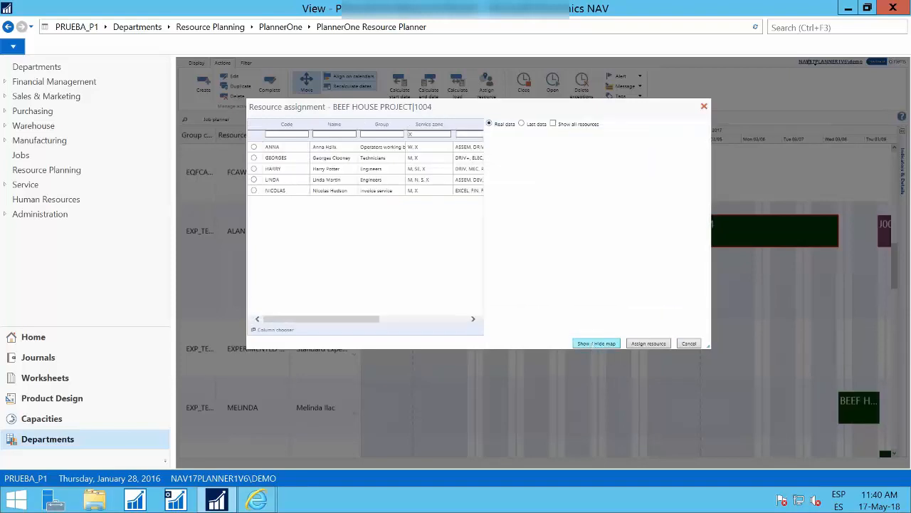
{"action": "left_click_drag", "start_coordinate": [503, 107], "coordinate": [538, 102]}
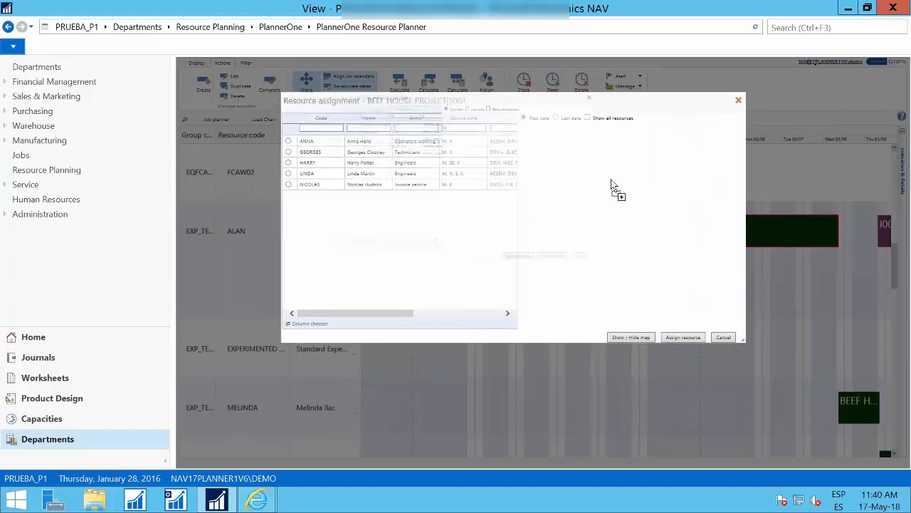
{"action": "left_click", "coordinate": [733, 337]}
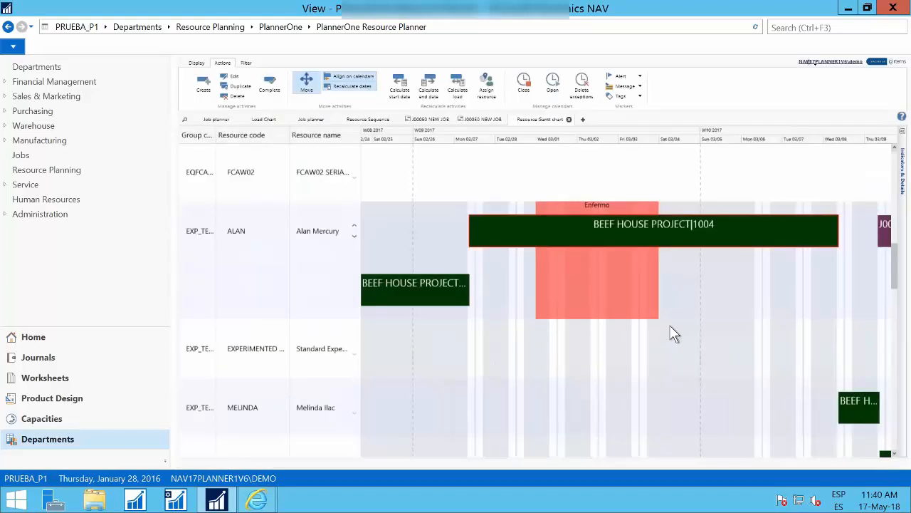
- Filter the candidates for BEEF HOUSE PROJECT|1004 by the skills "neg, excel" within service zone X, and assign the matching resource to the activity
{"action": "double_click", "coordinate": [630, 231]}
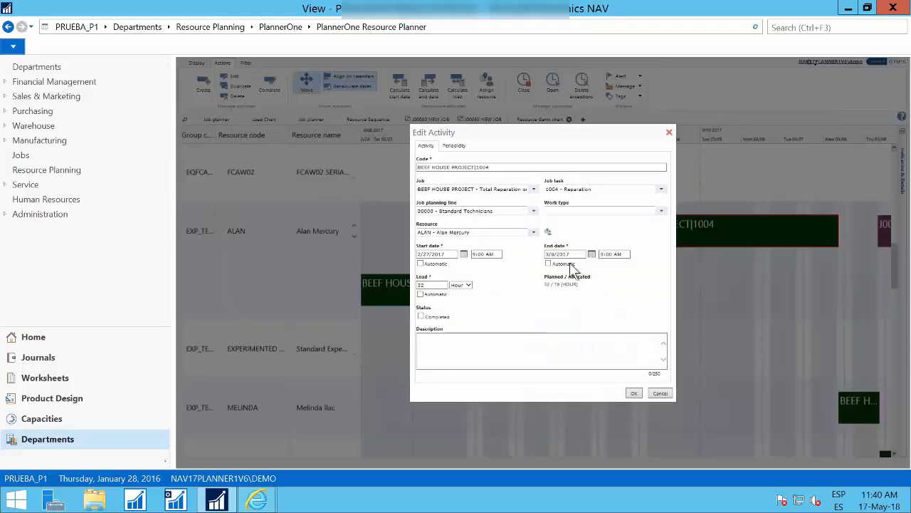
{"action": "left_click", "coordinate": [548, 232]}
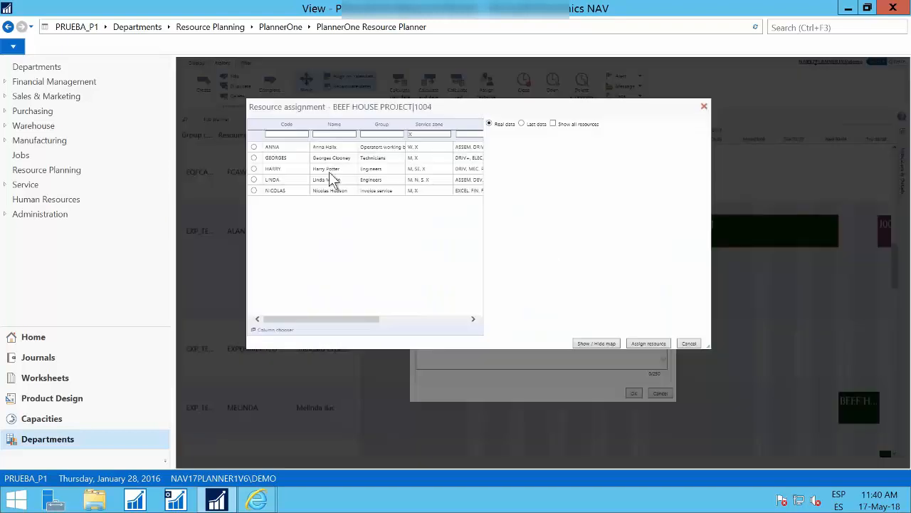
{"action": "left_click", "coordinate": [588, 343]}
{"action": "left_click", "coordinate": [486, 134]}
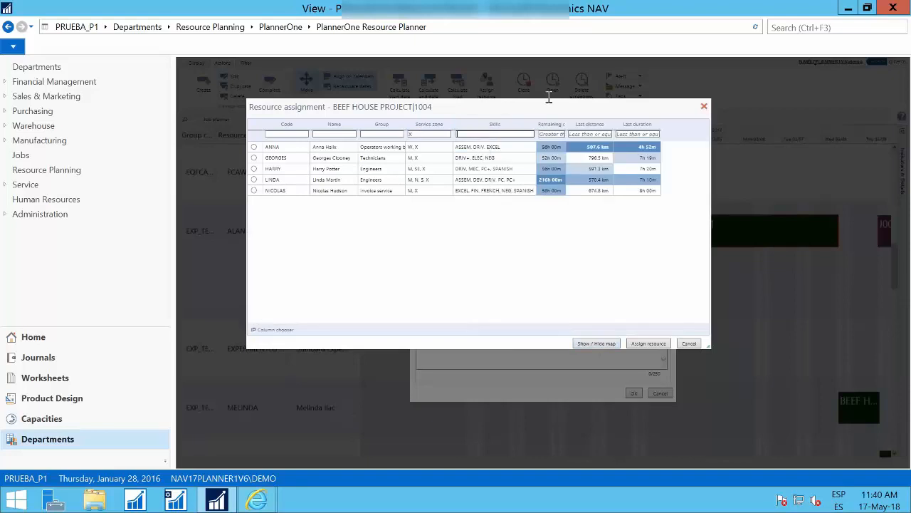
{"action": "type", "text": "neg, excel"}
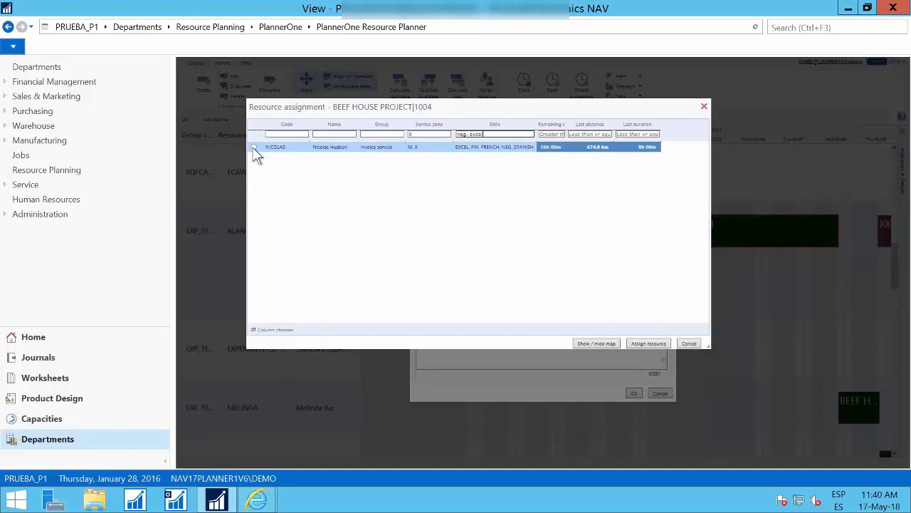
{"action": "left_click", "coordinate": [254, 148]}
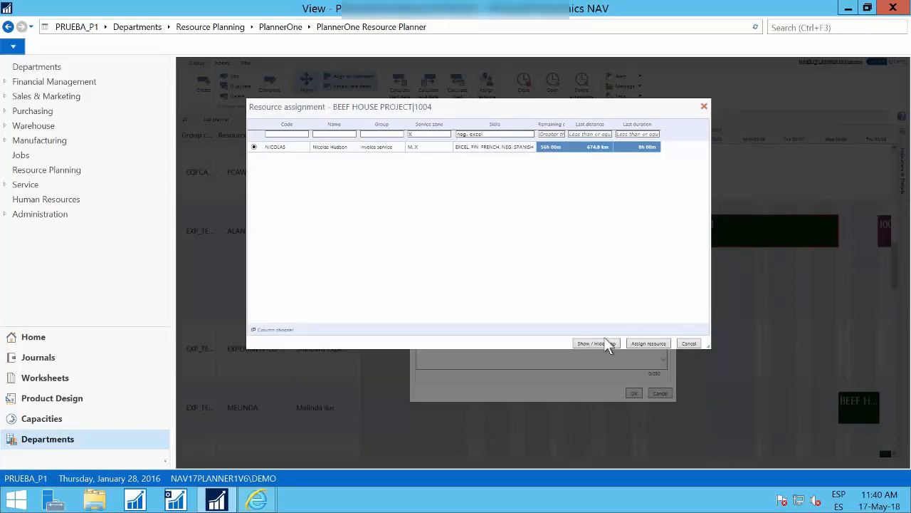
{"action": "left_click", "coordinate": [661, 345]}
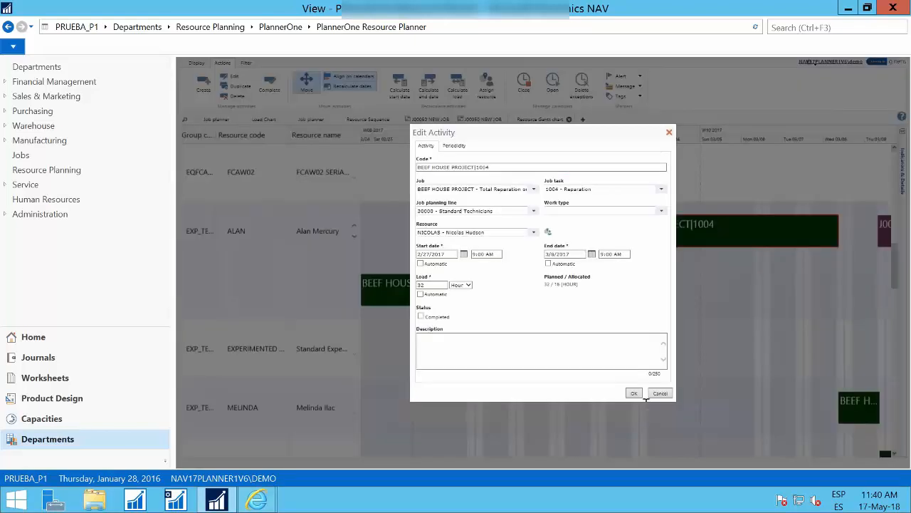
{"action": "left_click", "coordinate": [633, 393]}
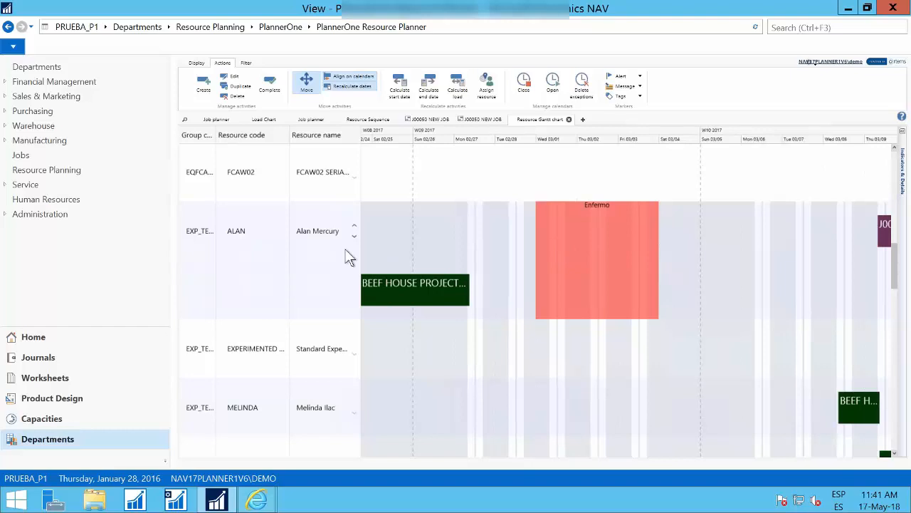
{"action": "scroll", "coordinate": [385, 293], "scroll_direction": "down", "scroll_amount": 3}
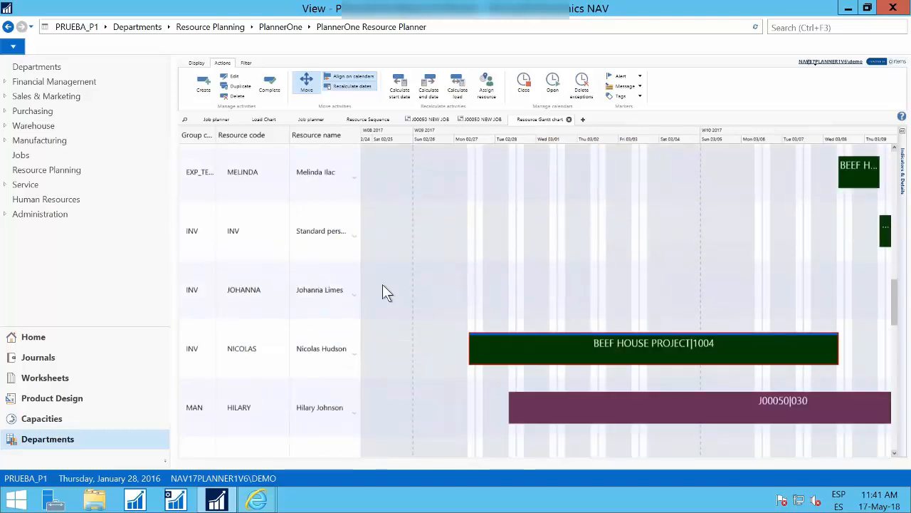
{"action": "mouse_move", "coordinate": [641, 355]}
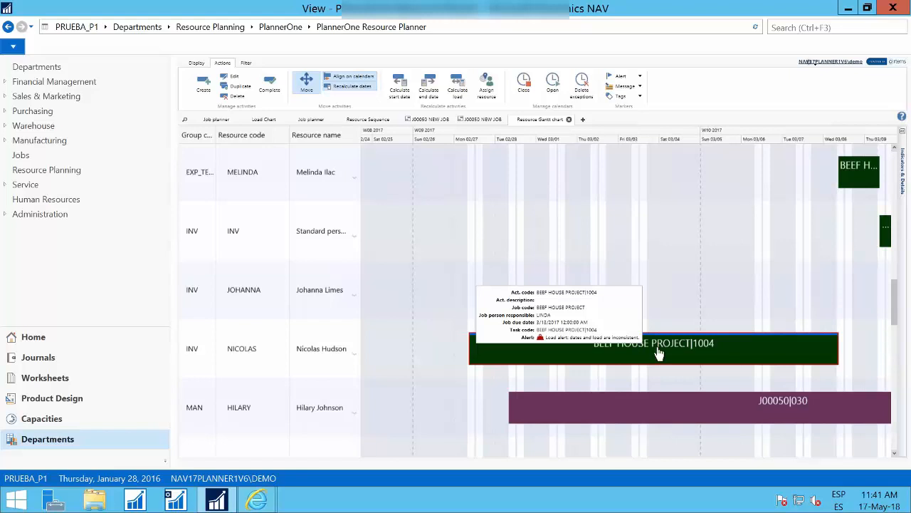
{"action": "scroll", "coordinate": [687, 350], "scroll_direction": "down", "scroll_amount": 1}
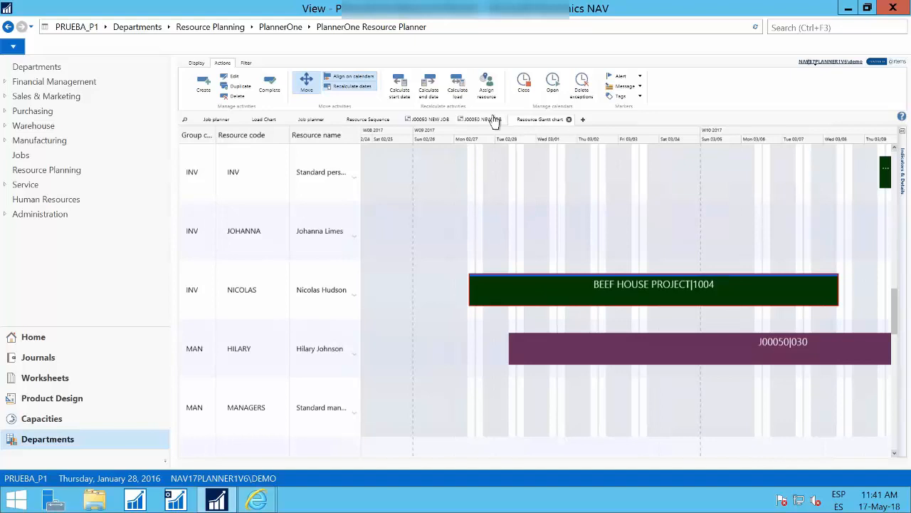
- Open a new Job planner view, show BEEF HOUSE PROJECT in a job Gantt chart, and examine its task sequence and start and due markers
{"action": "left_click", "coordinate": [583, 120]}
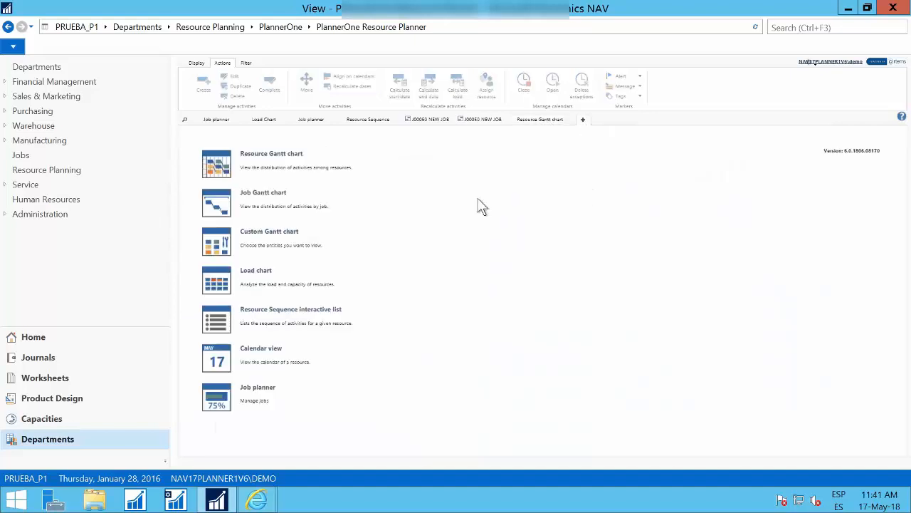
{"action": "left_click", "coordinate": [250, 400]}
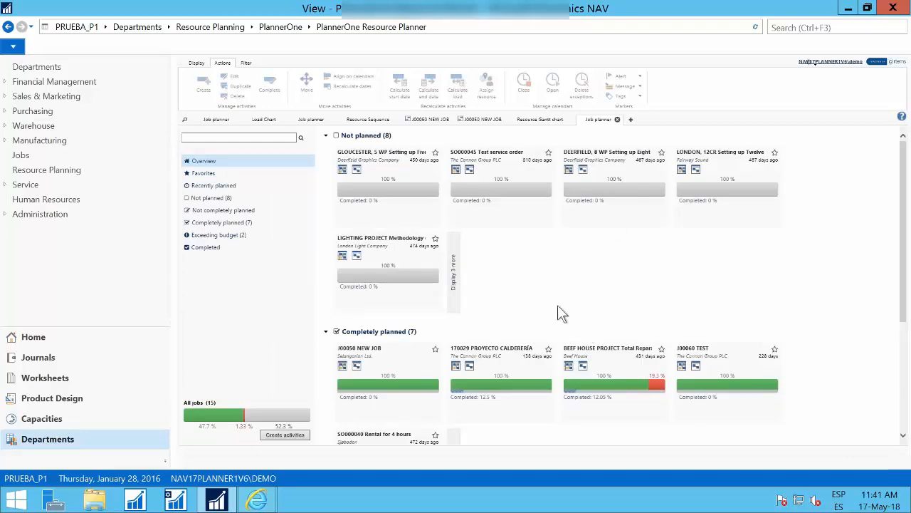
{"action": "left_click", "coordinate": [582, 367]}
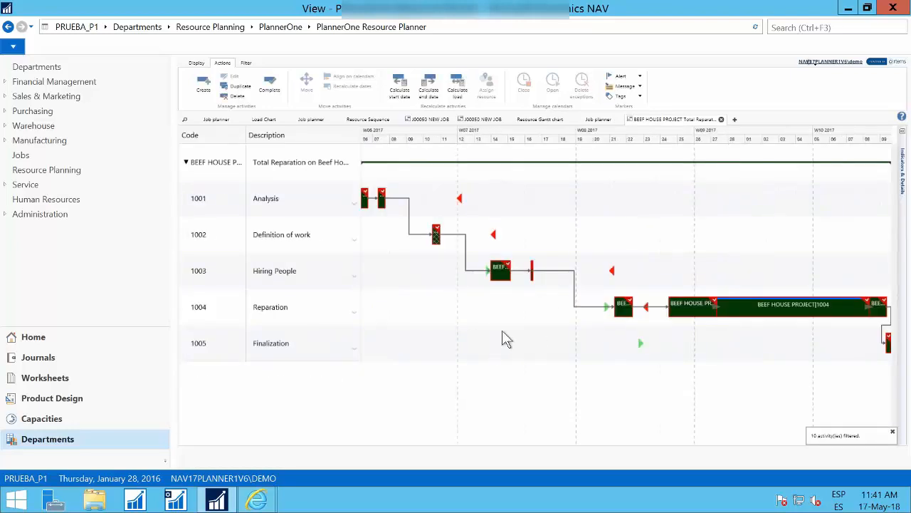
{"action": "left_click", "coordinate": [554, 333]}
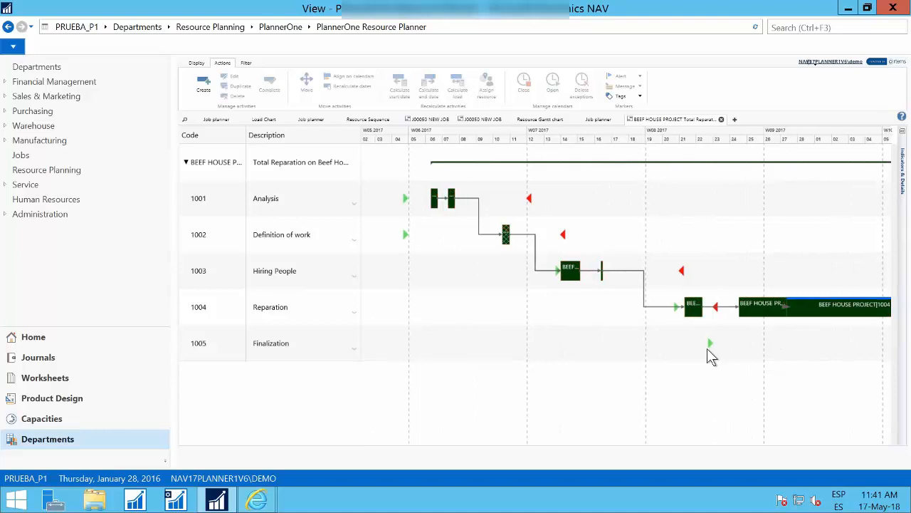
{"action": "left_click_drag", "start_coordinate": [706, 348], "coordinate": [635, 347]}
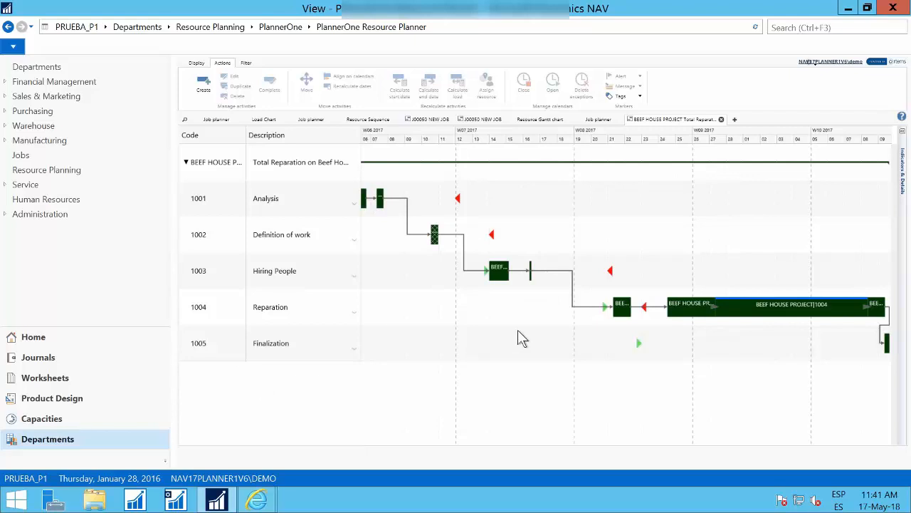
{"action": "left_click_drag", "start_coordinate": [518, 329], "coordinate": [528, 329]}
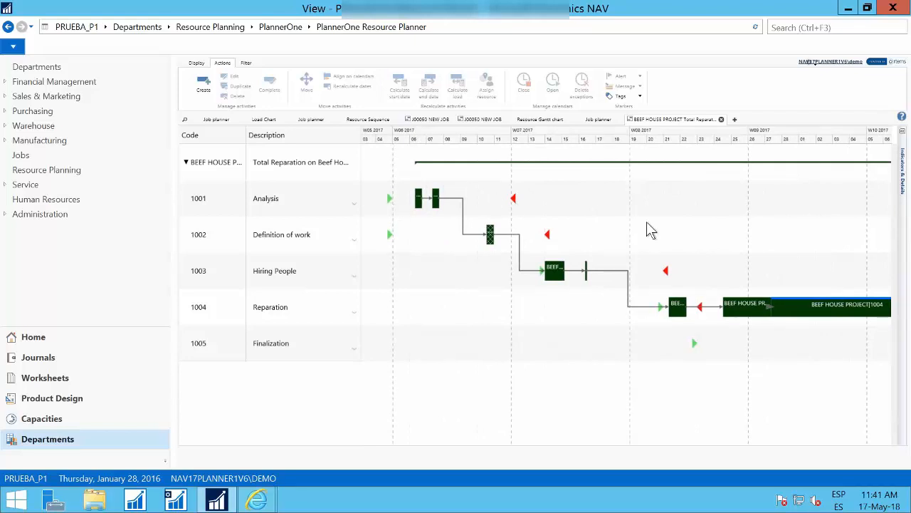
{"action": "left_click_drag", "start_coordinate": [733, 236], "coordinate": [682, 233]}
{"action": "left_click_drag", "start_coordinate": [719, 233], "coordinate": [682, 233]}
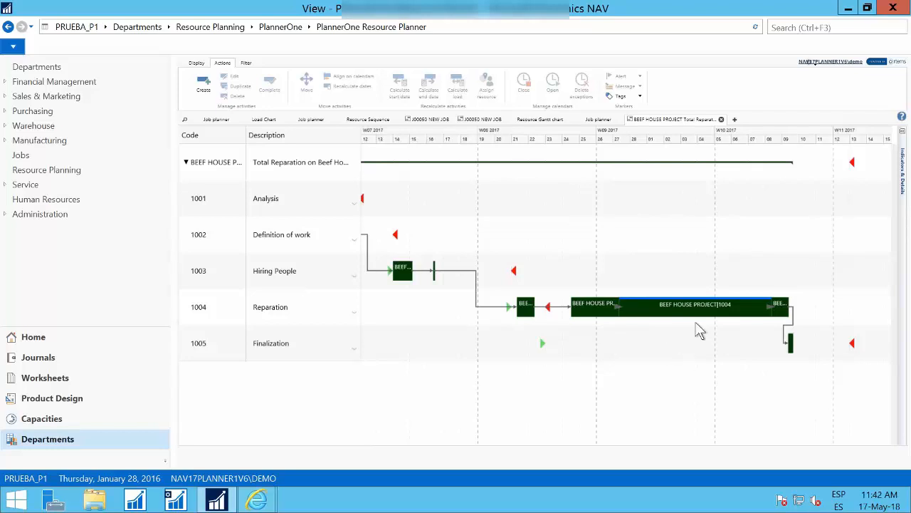
- Review the details of the longest Reparation activity without editing them, and recalculate that activity's end date
{"action": "left_click_drag", "start_coordinate": [644, 331], "coordinate": [561, 317]}
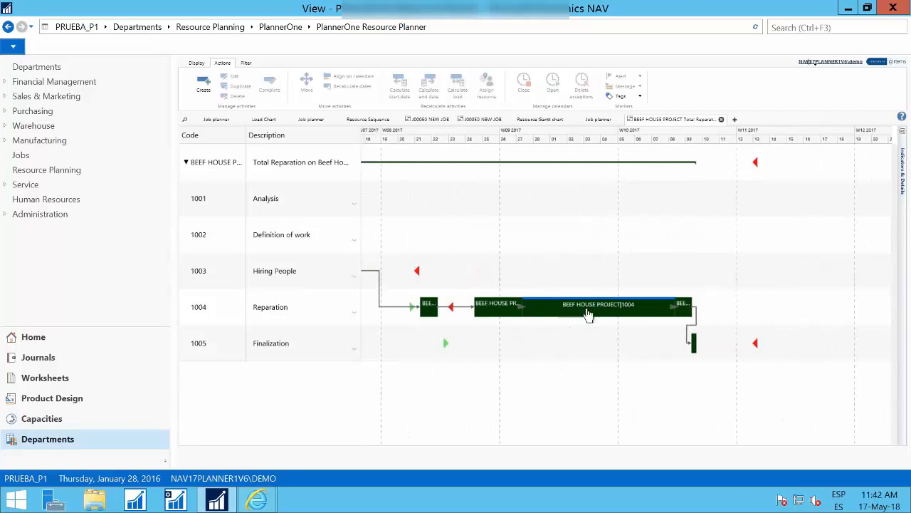
{"action": "mouse_move", "coordinate": [597, 317]}
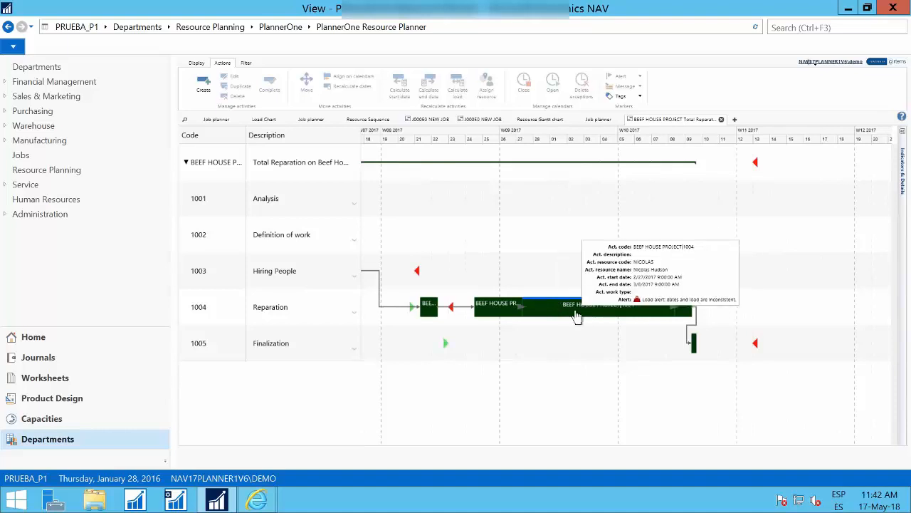
{"action": "left_click", "coordinate": [576, 315]}
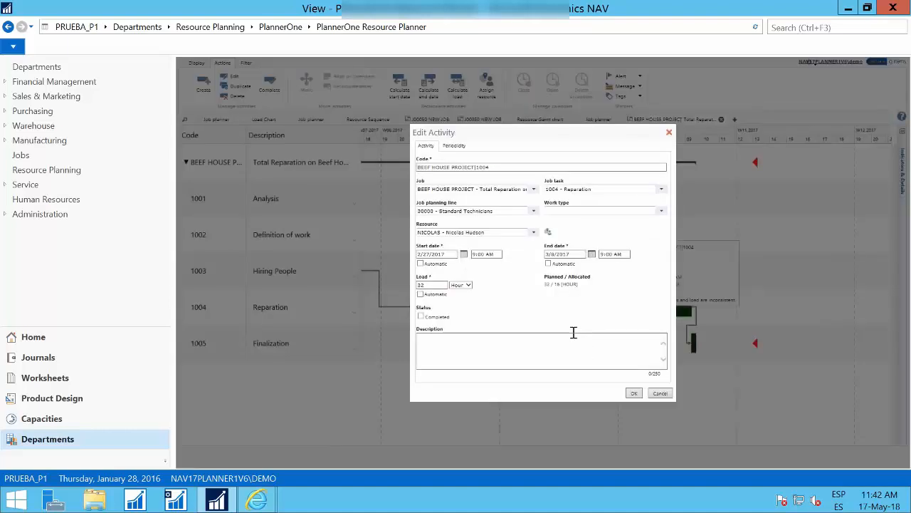
{"action": "left_click", "coordinate": [660, 393]}
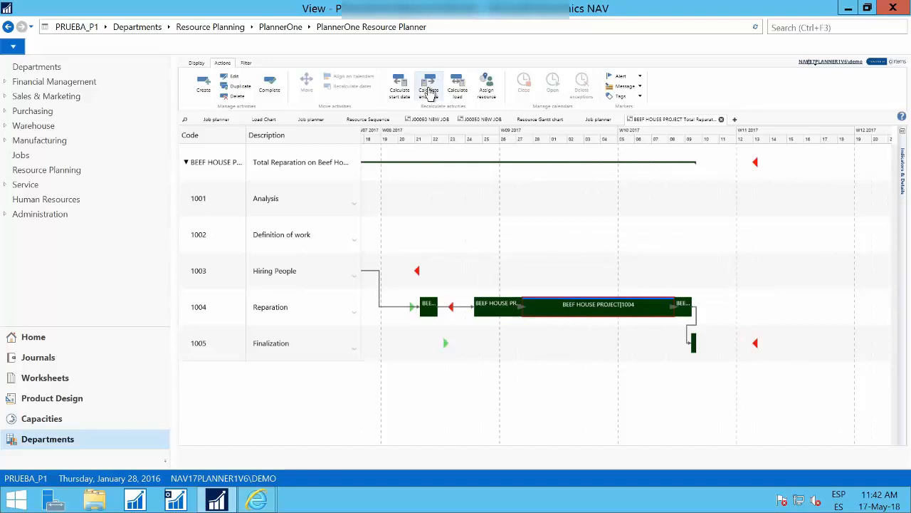
{"action": "left_click", "coordinate": [429, 91]}
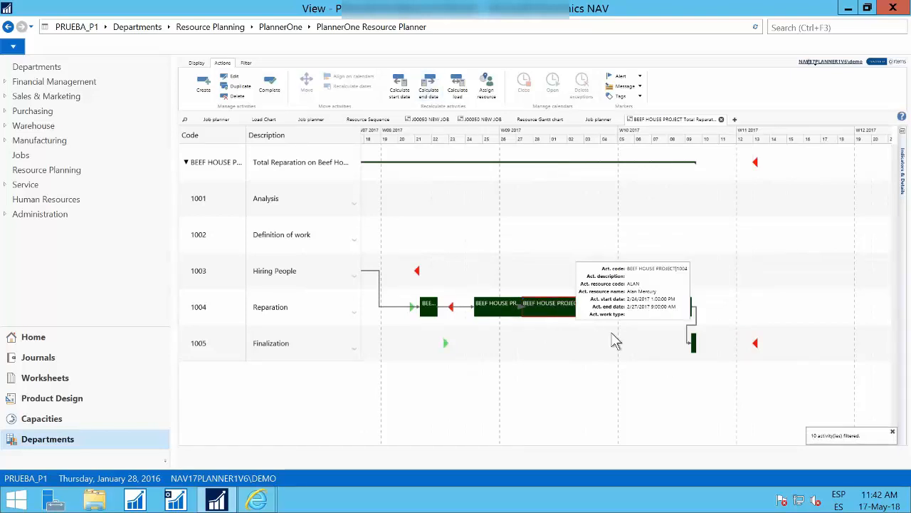
- Mark the first Reparation activity, assigned to the Standard Engineer, as completed and check the job's completion in the Job planner
{"action": "mouse_move", "coordinate": [494, 254]}
{"action": "left_mouse_down"}
{"action": "mouse_move", "coordinate": [768, 254]}
{"action": "mouse_move", "coordinate": [647, 258]}
{"action": "mouse_move", "coordinate": [594, 308]}
{"action": "left_mouse_up"}
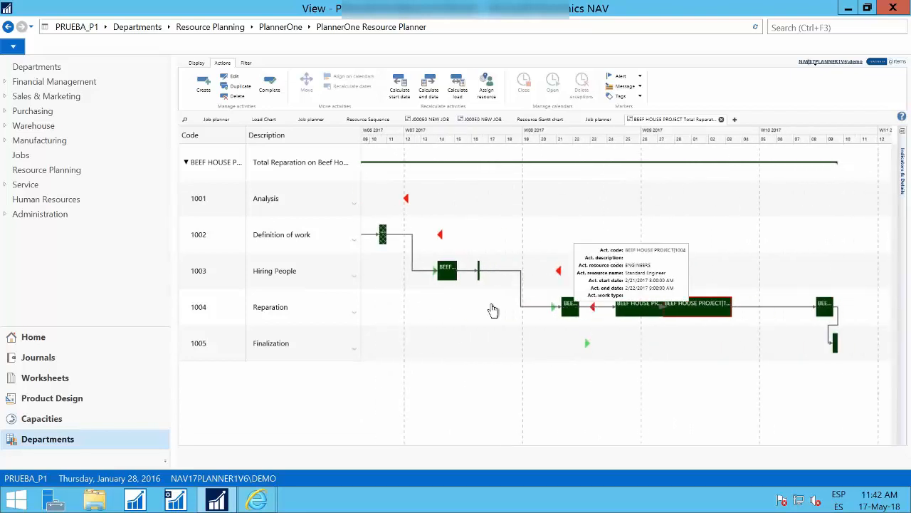
{"action": "double_click", "coordinate": [571, 312]}
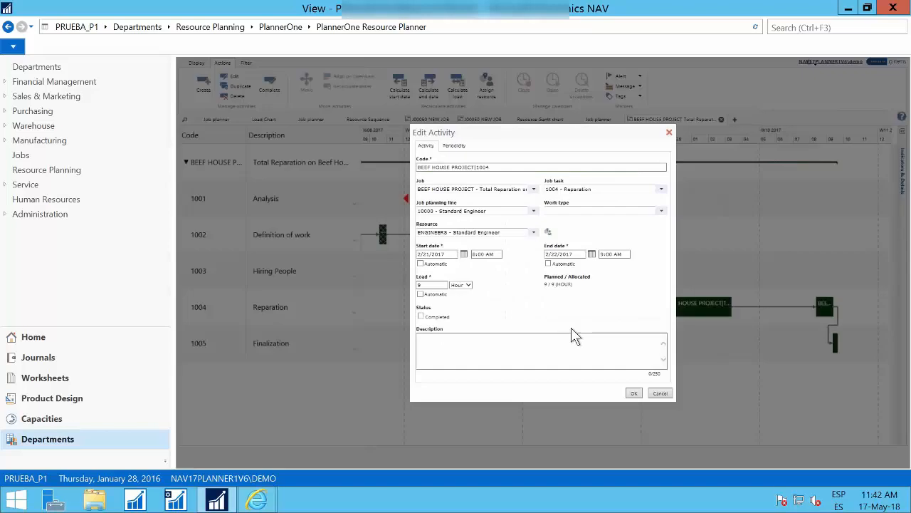
{"action": "left_click", "coordinate": [427, 320]}
{"action": "left_click", "coordinate": [633, 394]}
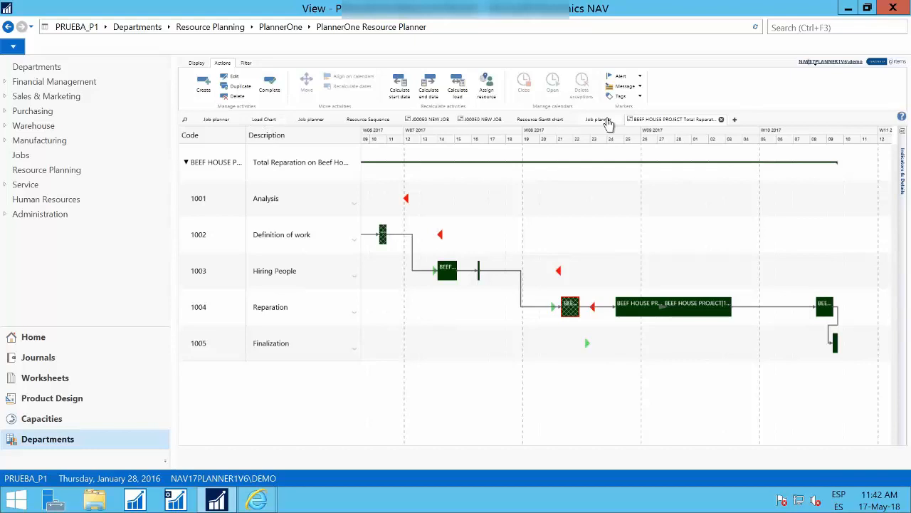
{"action": "left_click", "coordinate": [607, 134]}
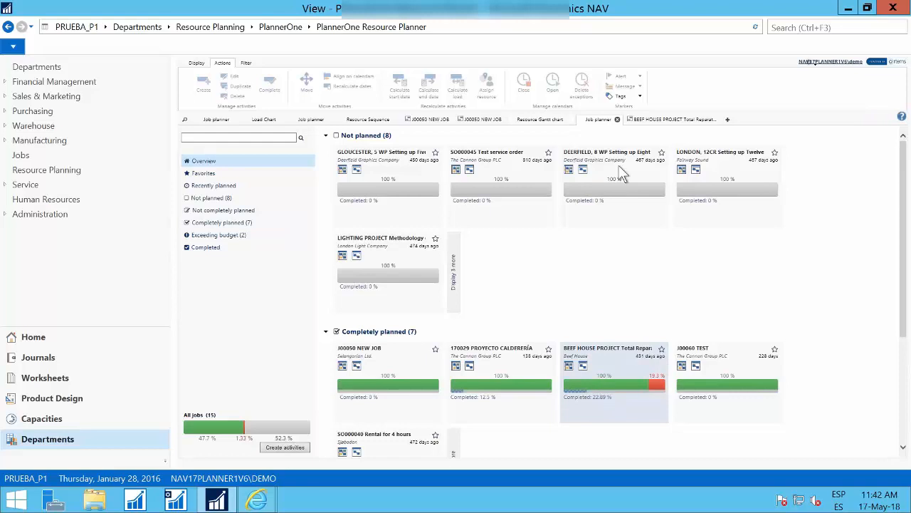
- Remove the completed status from the first Reparation activity in the BEEF HOUSE PROJECT Gantt chart and recheck the Job planner
{"action": "left_click", "coordinate": [631, 119]}
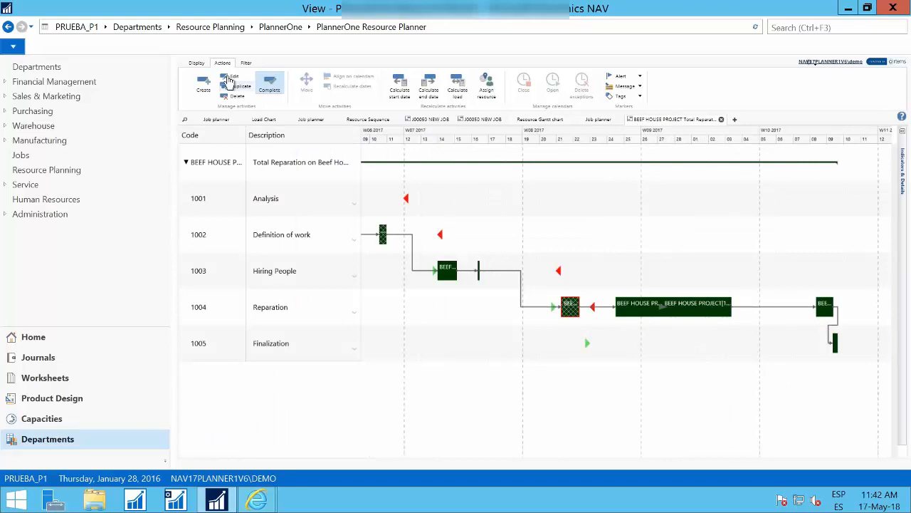
{"action": "left_click", "coordinate": [280, 83]}
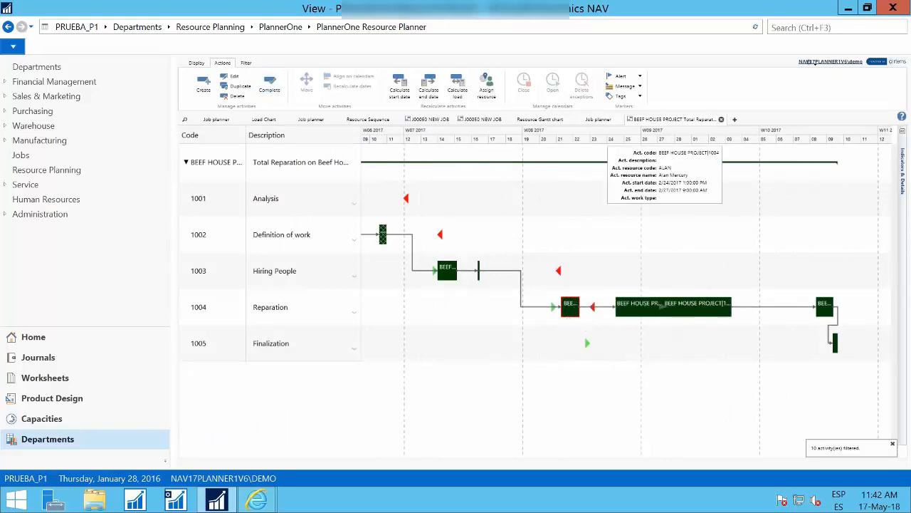
{"action": "left_click", "coordinate": [598, 119]}
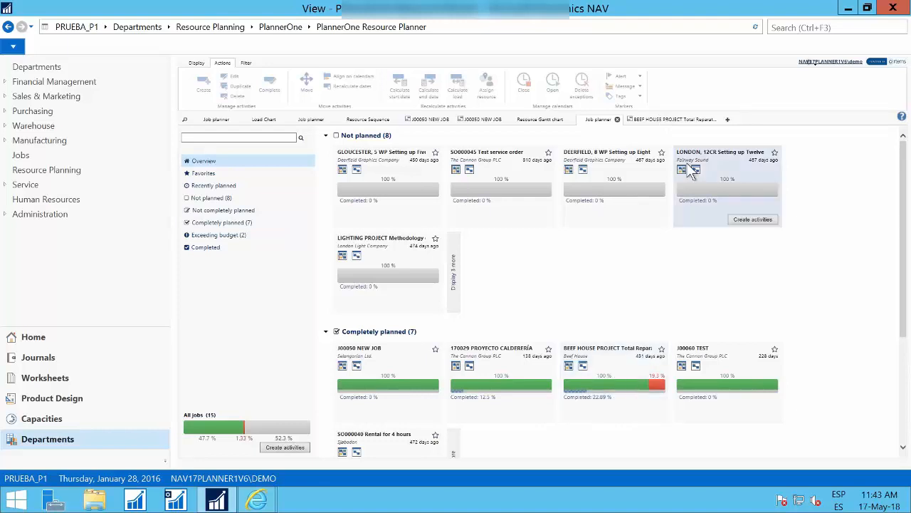
- In the BEEF HOUSE PROJECT Gantt chart, select the third Reparation activity and expand its job, job task and job planning line details
{"action": "left_click", "coordinate": [673, 119]}
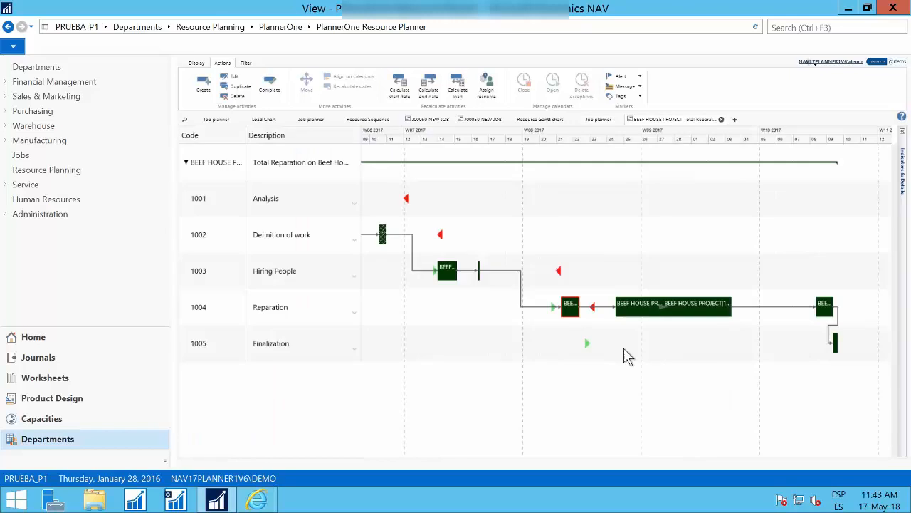
{"action": "scroll", "coordinate": [623, 361], "scroll_direction": "right", "scroll_amount": 3}
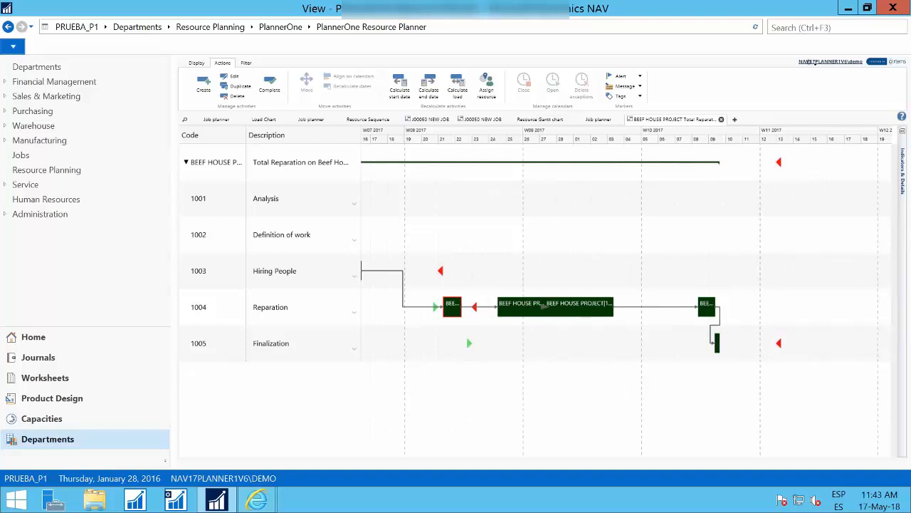
{"action": "mouse_move", "coordinate": [894, 24]}
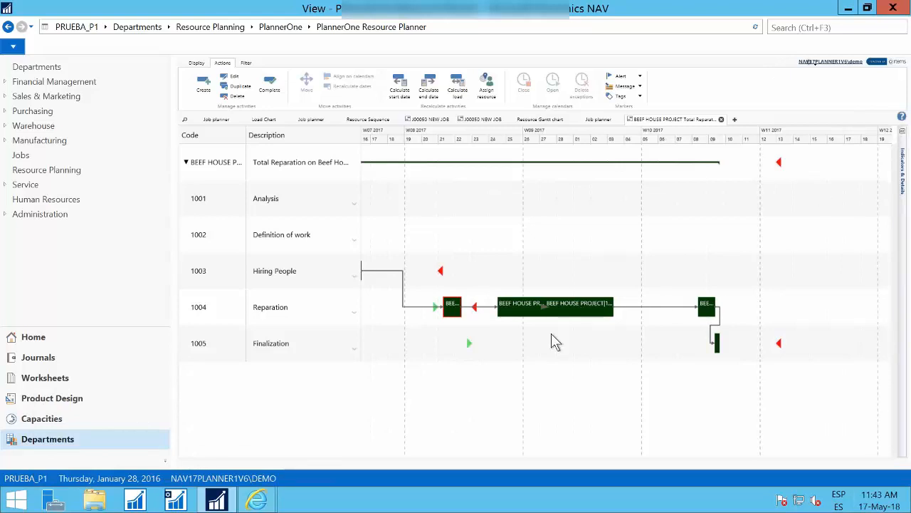
{"action": "left_click", "coordinate": [569, 306]}
{"action": "left_click", "coordinate": [902, 139]}
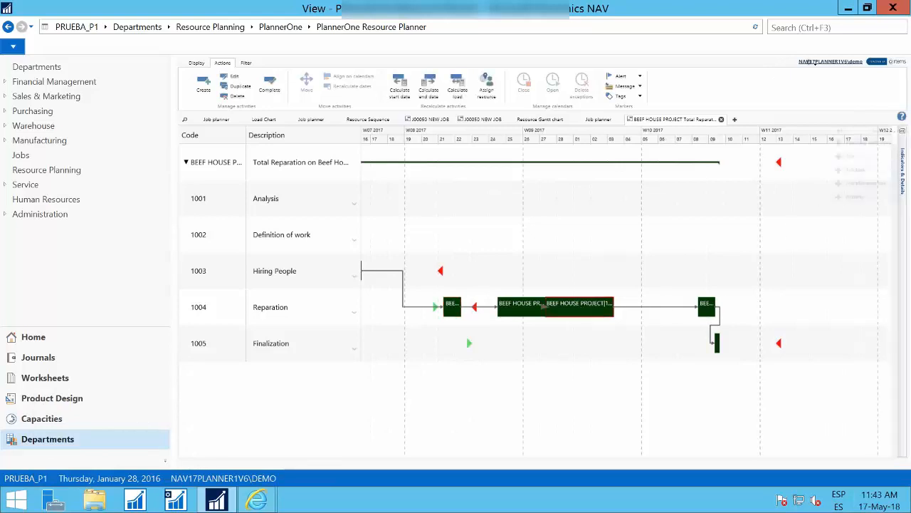
{"action": "left_click", "coordinate": [790, 202]}
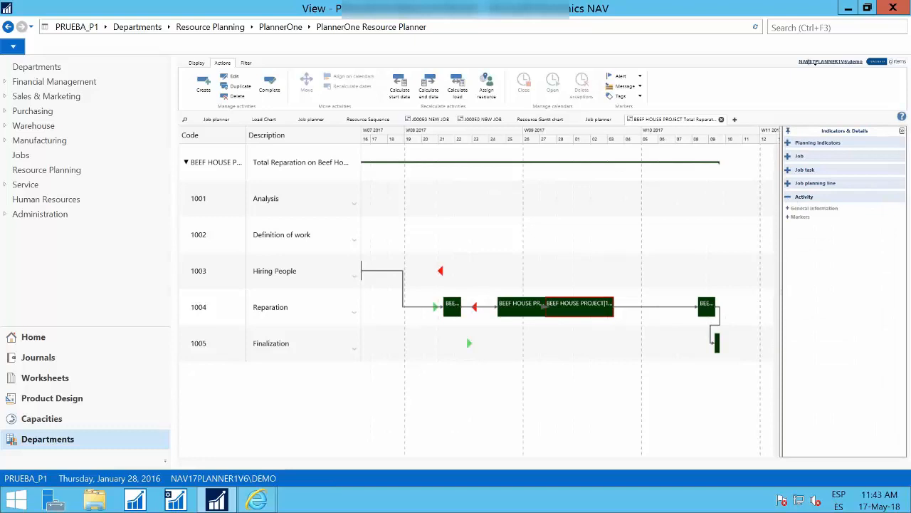
{"action": "left_click", "coordinate": [788, 183]}
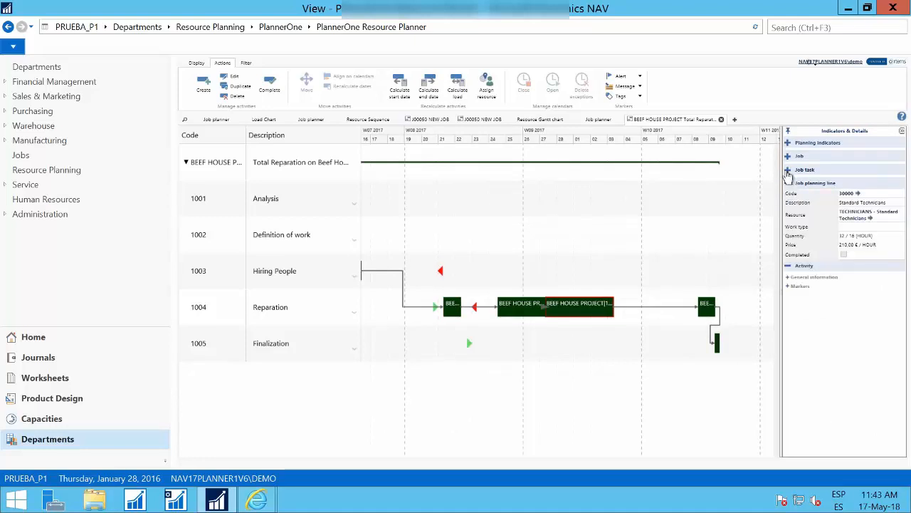
{"action": "left_click", "coordinate": [788, 170]}
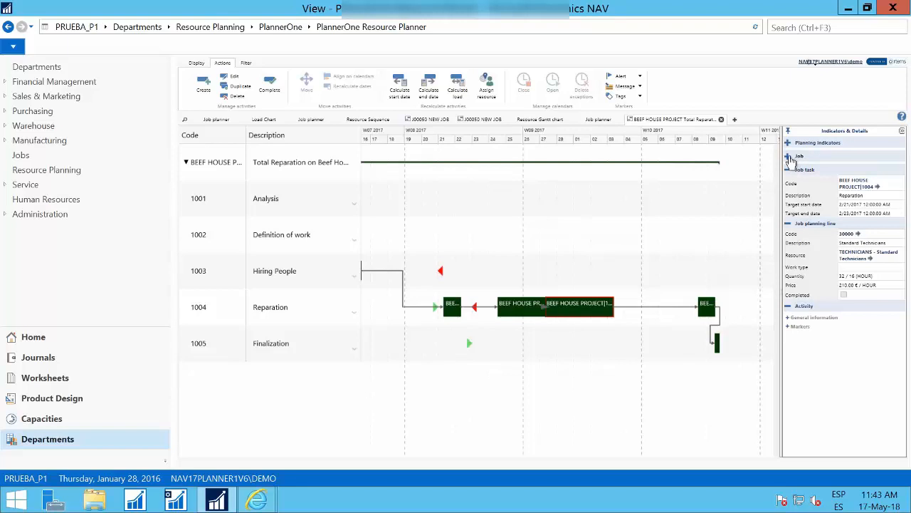
{"action": "left_click", "coordinate": [788, 157]}
{"action": "left_click", "coordinate": [788, 156]}
{"action": "left_click", "coordinate": [788, 157]}
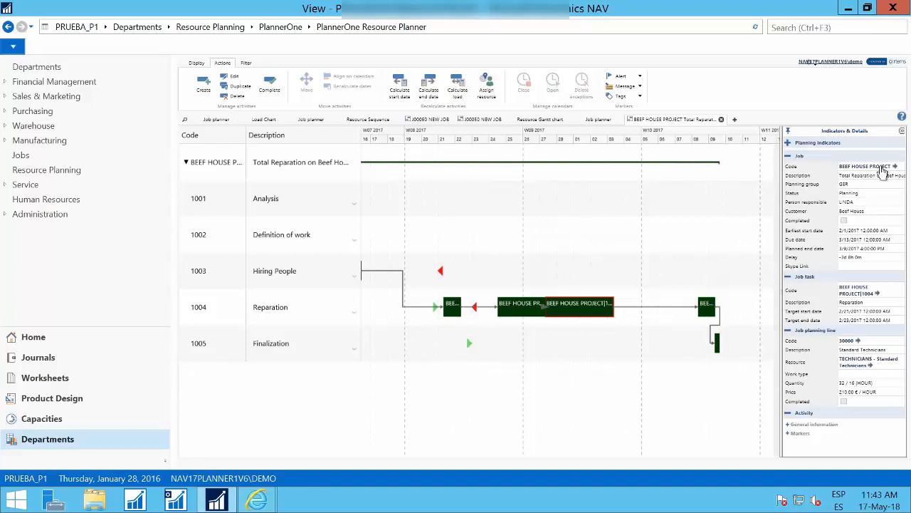
- Open the BEEF HOUSE PROJECT job card from the activity details, review its tasks, and return to the resource planner
{"action": "left_click", "coordinate": [881, 169]}
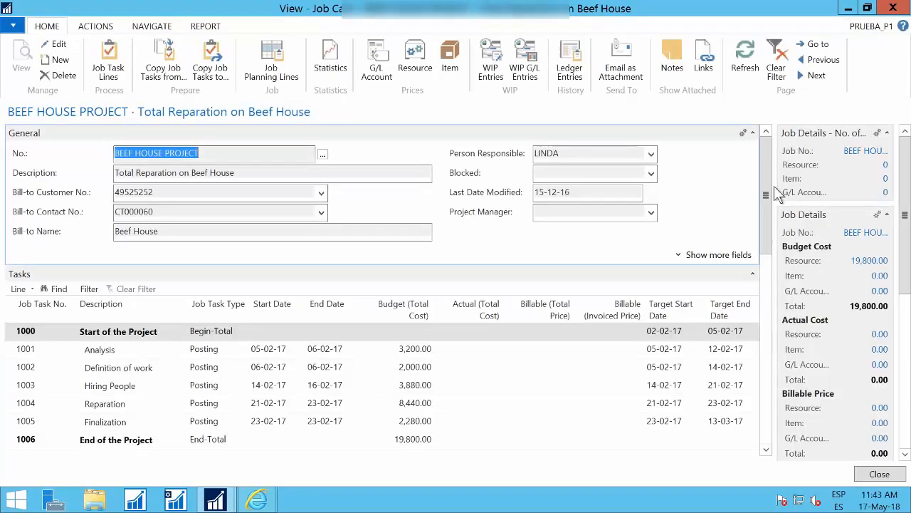
{"action": "left_click_drag", "start_coordinate": [767, 195], "coordinate": [769, 248]}
{"action": "left_click", "coordinate": [893, 8]}
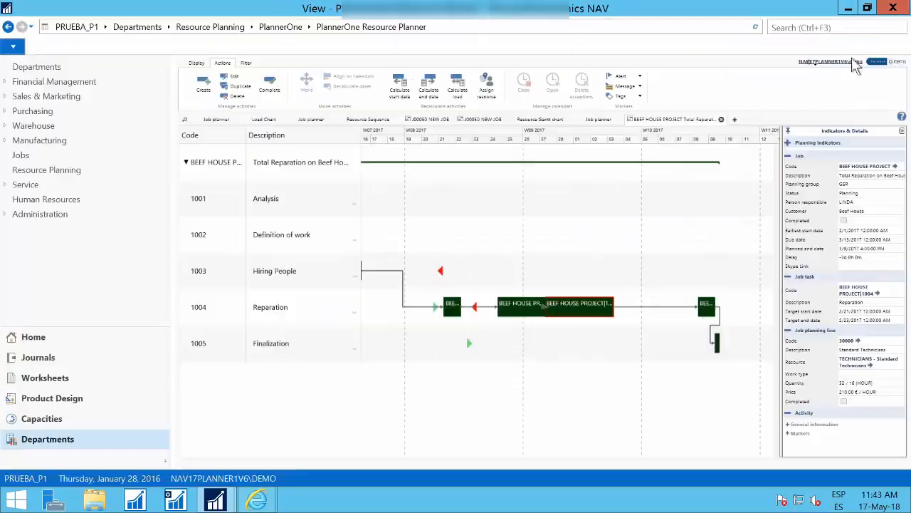
{"action": "left_click", "coordinate": [848, 9]}
{"action": "mouse_move", "coordinate": [215, 499]}
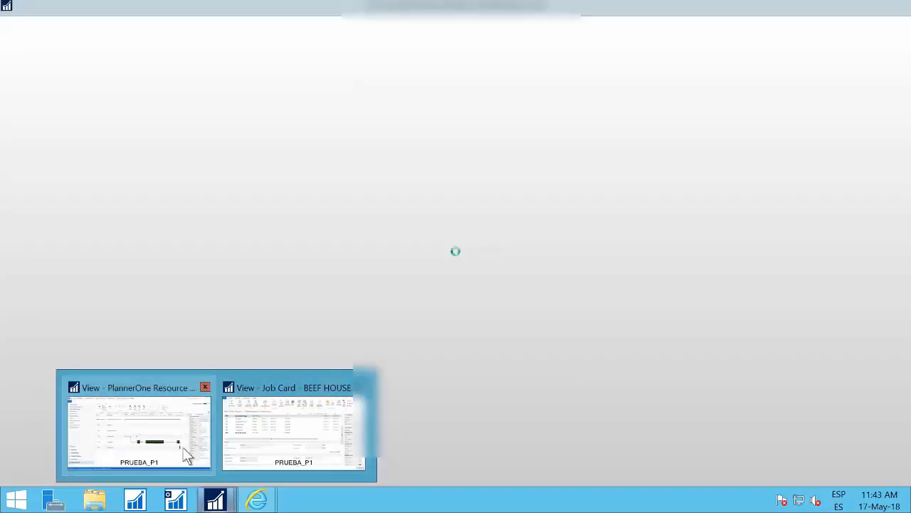
{"action": "left_click", "coordinate": [186, 456]}
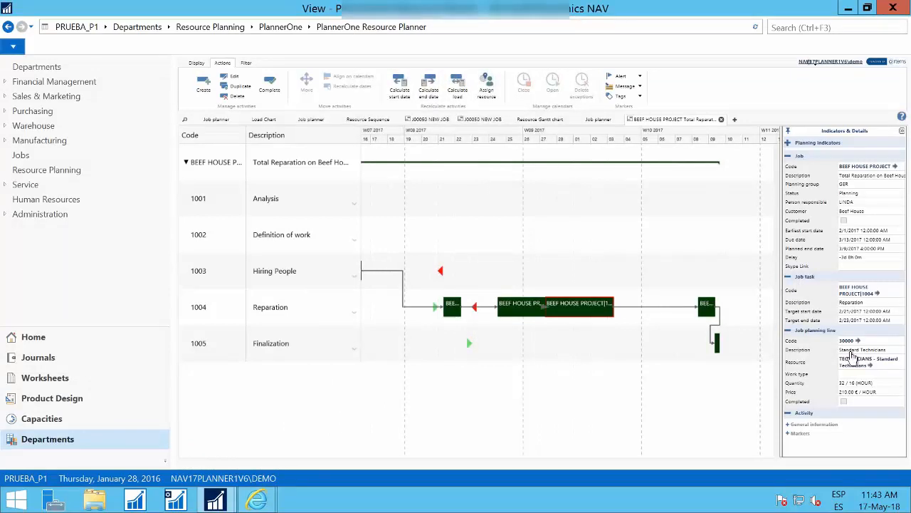
- Open job planning line 30000 from the activity details, review the Standard Technicians line, and close the list
{"action": "left_click", "coordinate": [859, 341]}
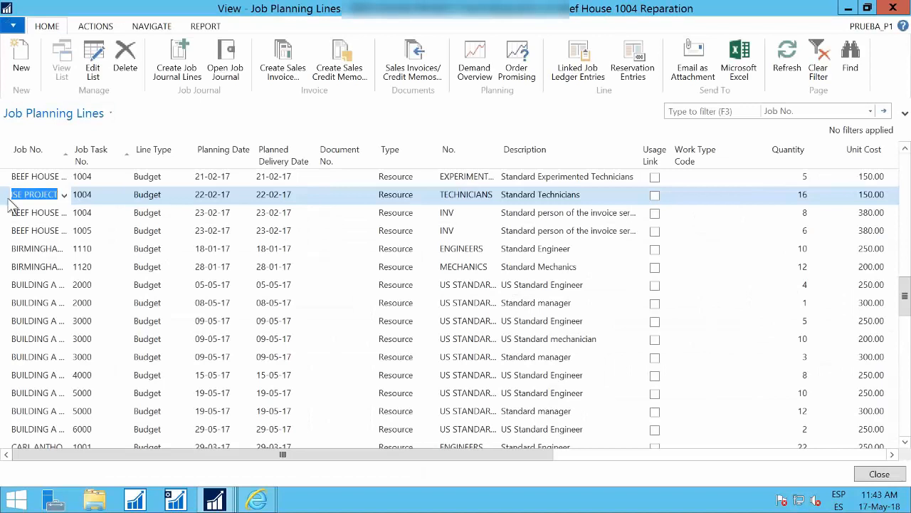
{"action": "left_click_drag", "start_coordinate": [334, 454], "coordinate": [103, 433]}
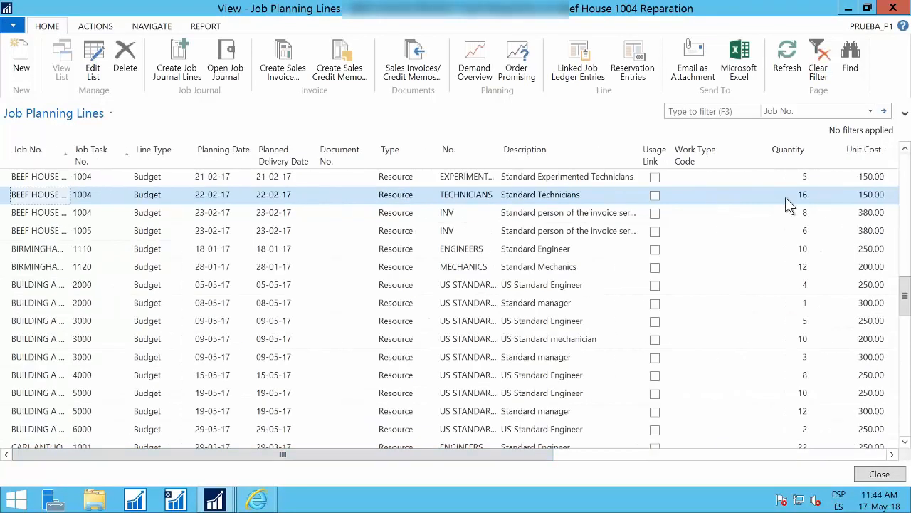
{"action": "left_click", "coordinate": [893, 10]}
- Set the Gantt chart's row height to Large and bring the Reparation and Finalization rows into view
{"action": "mouse_move", "coordinate": [523, 311]}
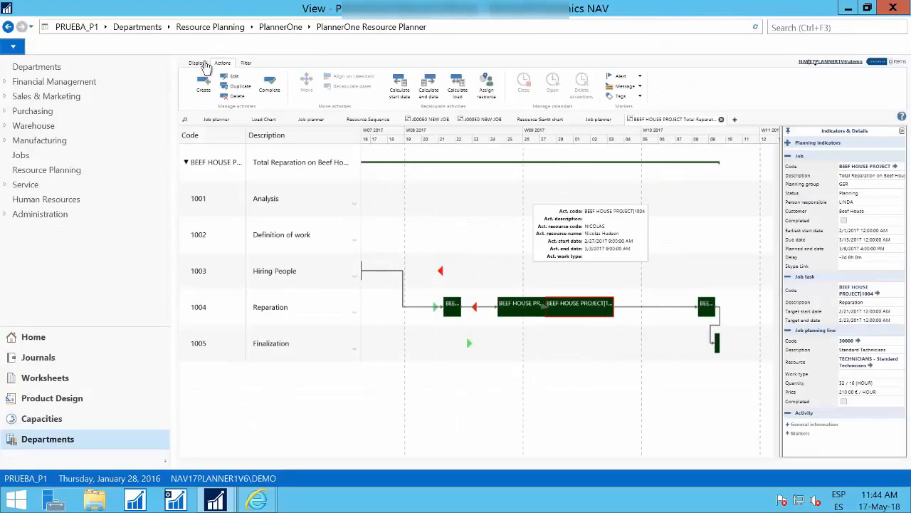
{"action": "left_click", "coordinate": [203, 63]}
{"action": "left_click", "coordinate": [489, 85]}
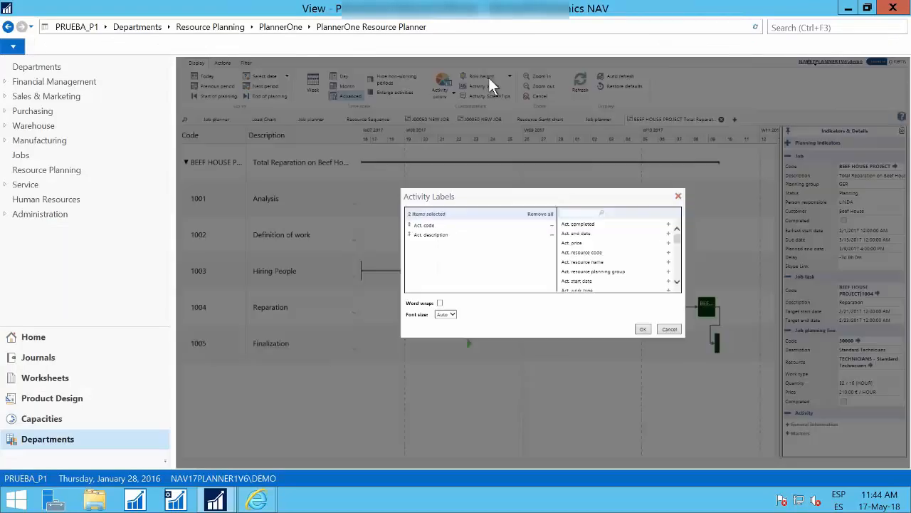
{"action": "left_click", "coordinate": [489, 76]}
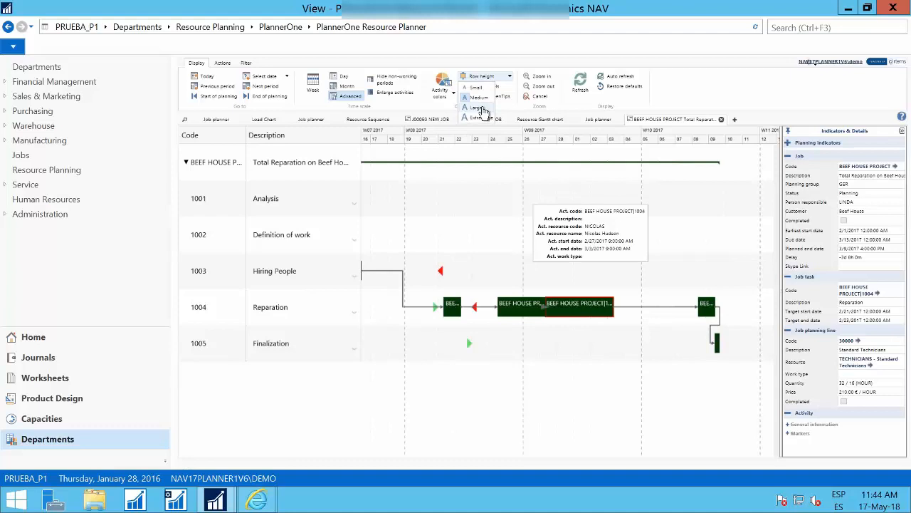
{"action": "left_click", "coordinate": [478, 108]}
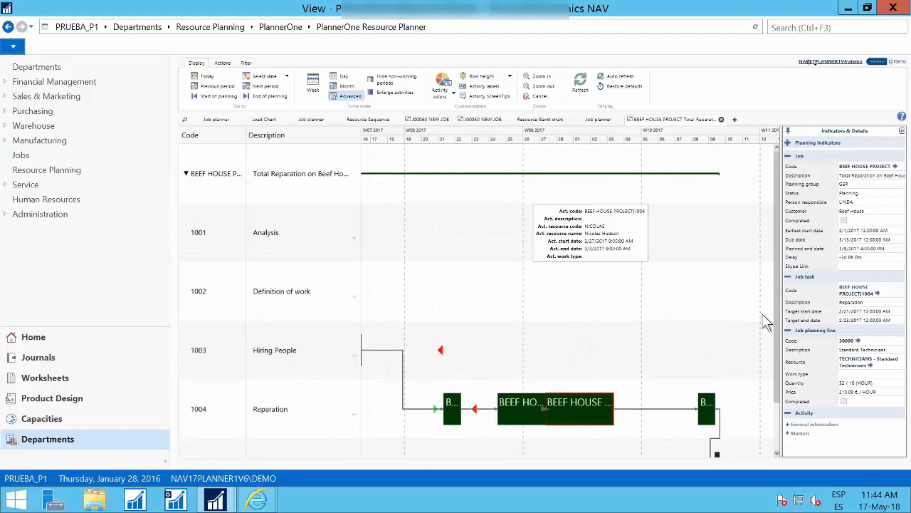
{"action": "left_click_drag", "start_coordinate": [776, 314], "coordinate": [776, 377]}
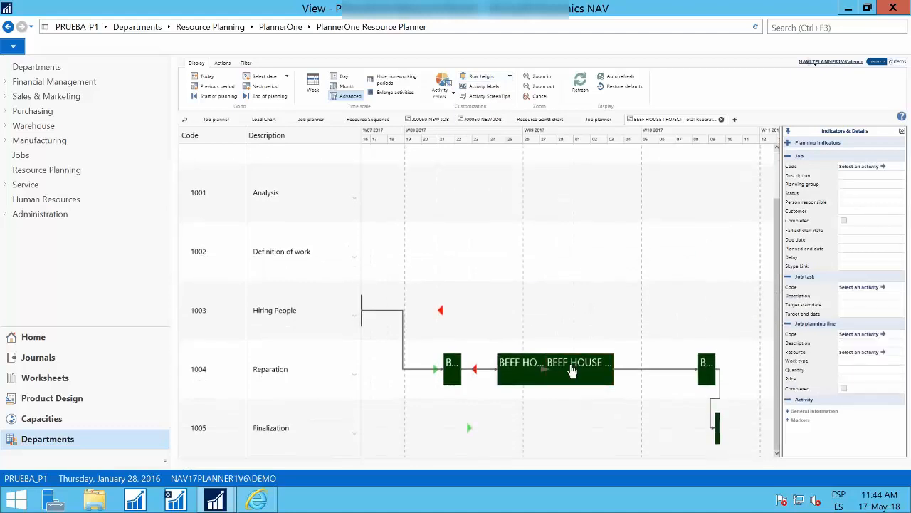
{"action": "mouse_move", "coordinate": [585, 372]}
- Mark the third Reparation activity, planned for Standard Technicians, with a Blocker alert and check the marker in its tooltip
{"action": "left_click", "coordinate": [234, 64]}
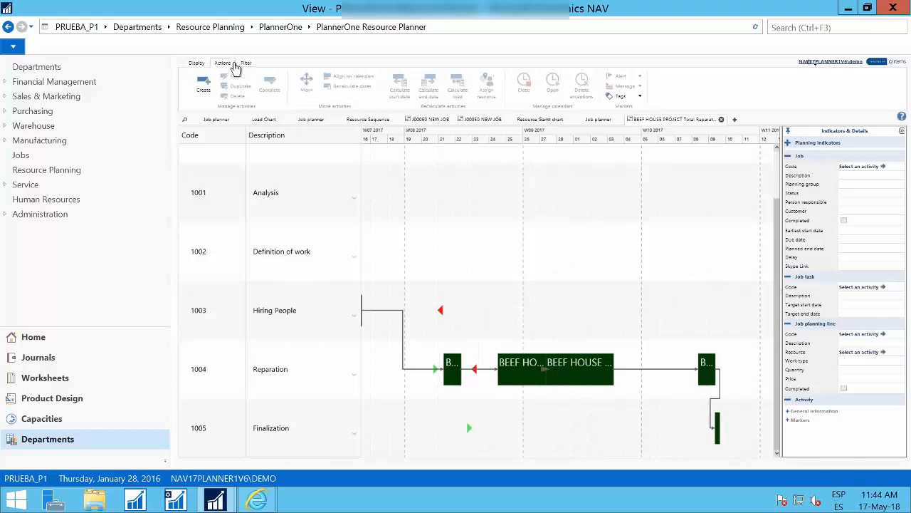
{"action": "left_click", "coordinate": [599, 383]}
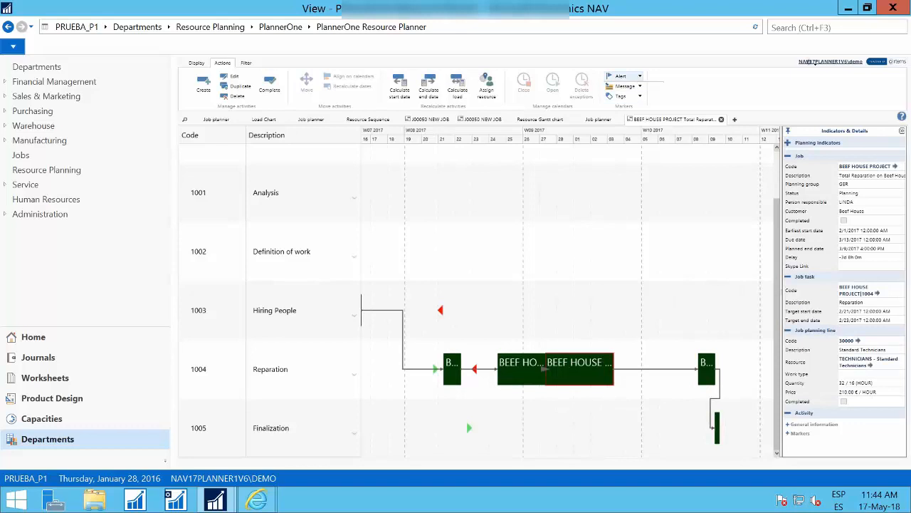
{"action": "left_click", "coordinate": [639, 76]}
{"action": "left_click", "coordinate": [625, 89]}
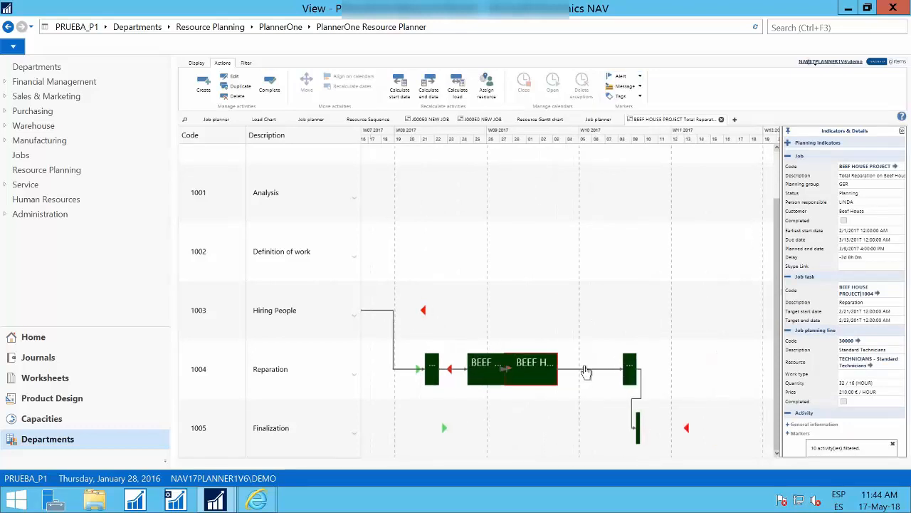
{"action": "left_click", "coordinate": [638, 76]}
{"action": "left_click", "coordinate": [620, 76]}
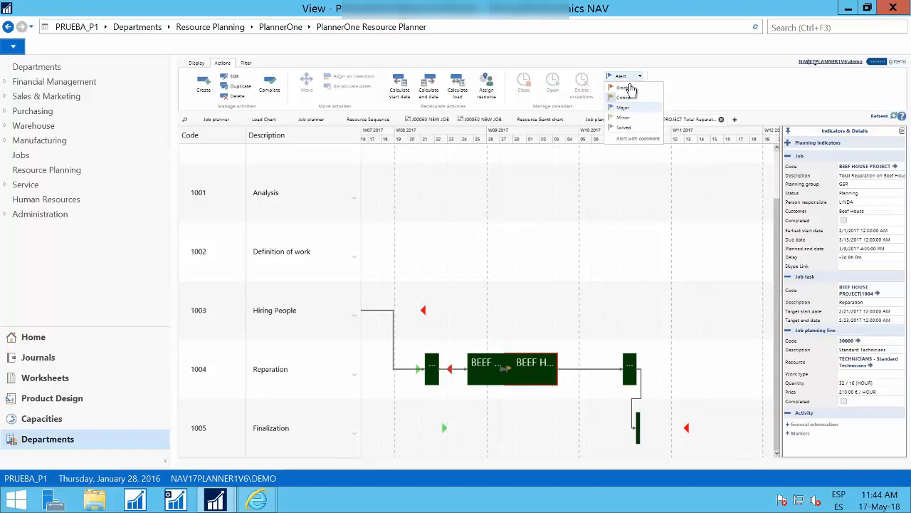
{"action": "left_click", "coordinate": [629, 87]}
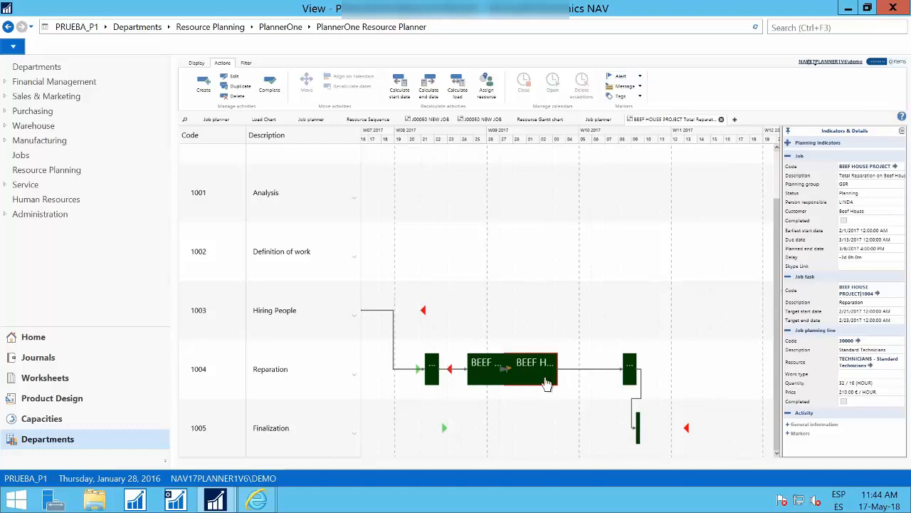
{"action": "mouse_move", "coordinate": [545, 384]}
{"action": "mouse_move", "coordinate": [547, 365]}
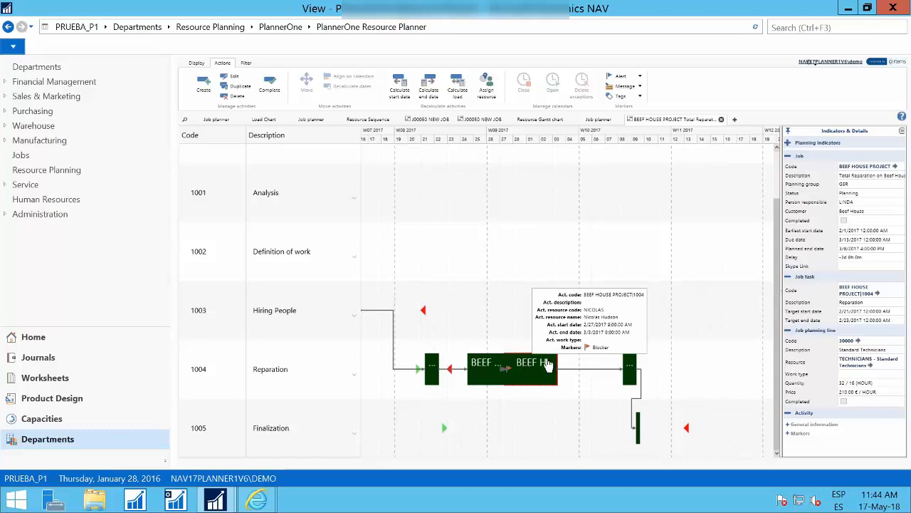
- Add a Warning message to the Standard Technicians Reparation activity and examine its markers up close in the Gantt chart
{"action": "mouse_move", "coordinate": [629, 365]}
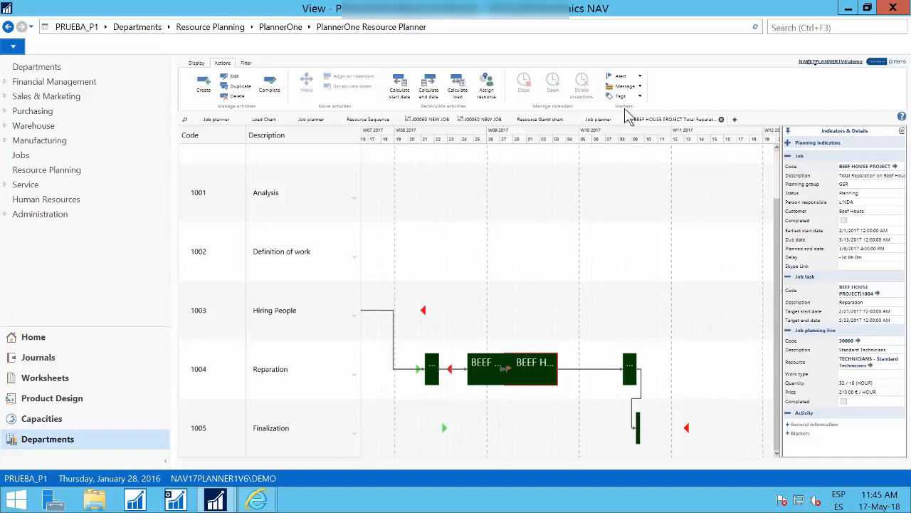
{"action": "left_click", "coordinate": [636, 86]}
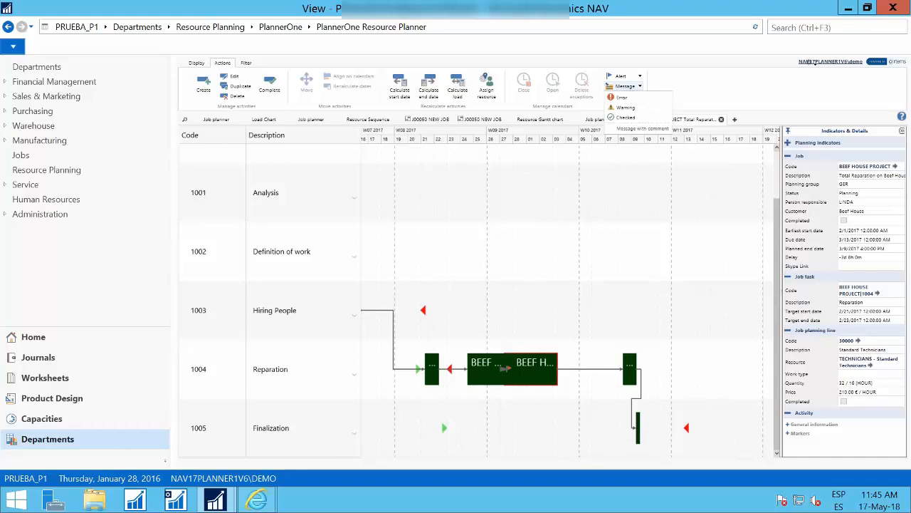
{"action": "left_click", "coordinate": [625, 107]}
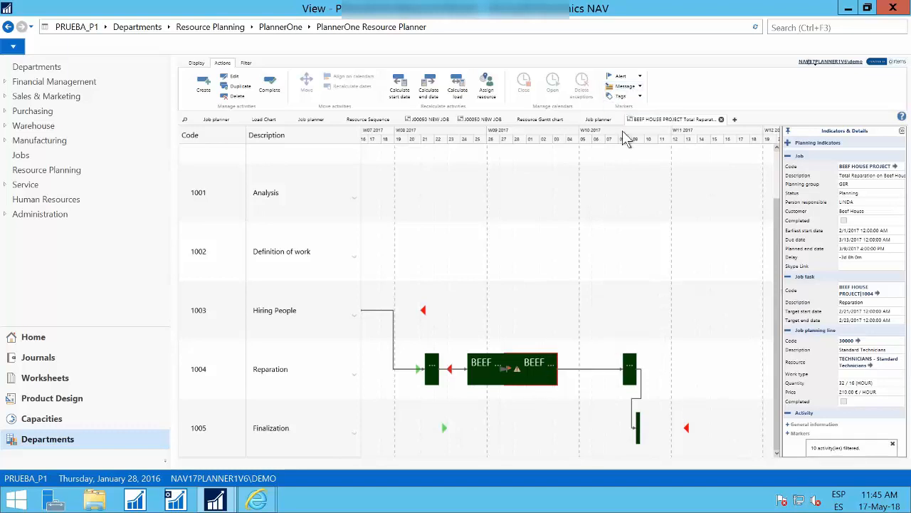
{"action": "scroll", "coordinate": [545, 371], "scroll_direction": "up", "scroll_amount": 3}
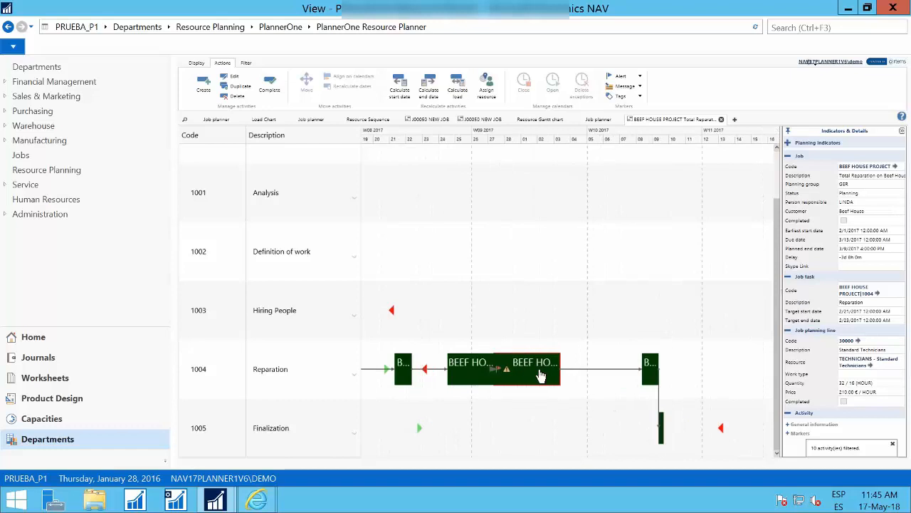
{"action": "left_click_drag", "start_coordinate": [549, 411], "coordinate": [575, 410]}
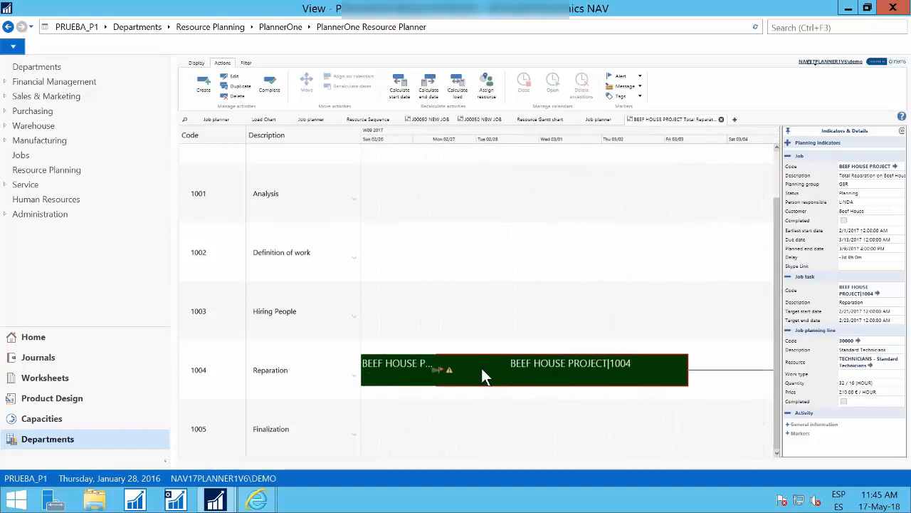
{"action": "left_click_drag", "start_coordinate": [600, 319], "coordinate": [689, 320]}
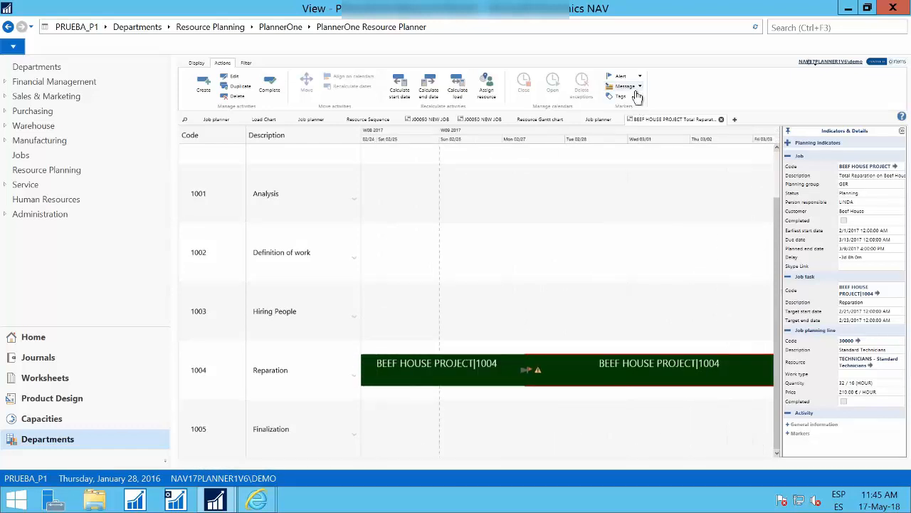
- Add the "fire alarm" tag to the Reparation activity planned for Standard Experimented Technicians and check it in the tooltip
{"action": "left_click", "coordinate": [485, 376]}
{"action": "left_click_drag", "start_coordinate": [462, 420], "coordinate": [531, 422]}
{"action": "left_click", "coordinate": [639, 99]}
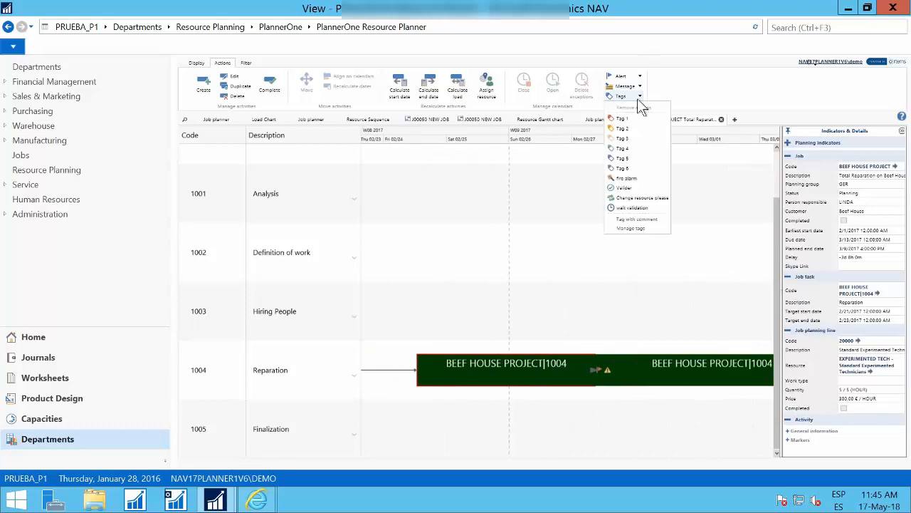
{"action": "left_click", "coordinate": [632, 180]}
{"action": "mouse_move", "coordinate": [465, 368]}
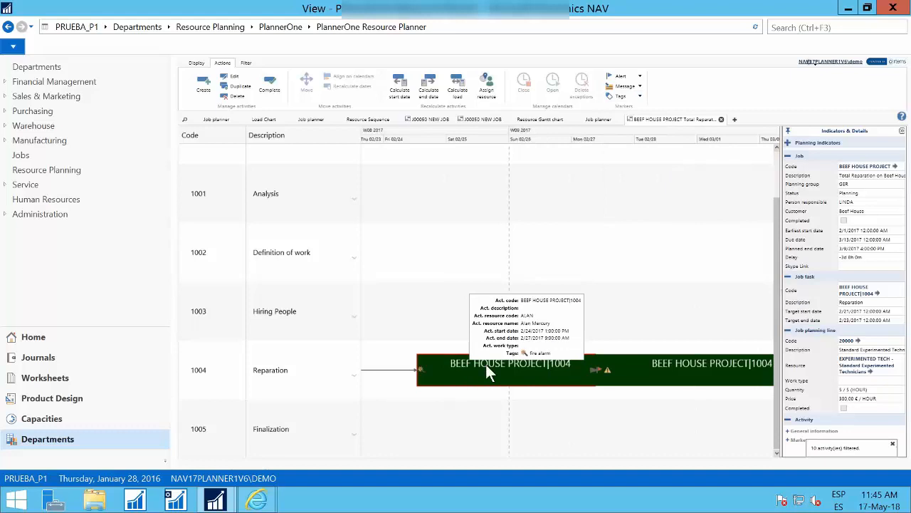